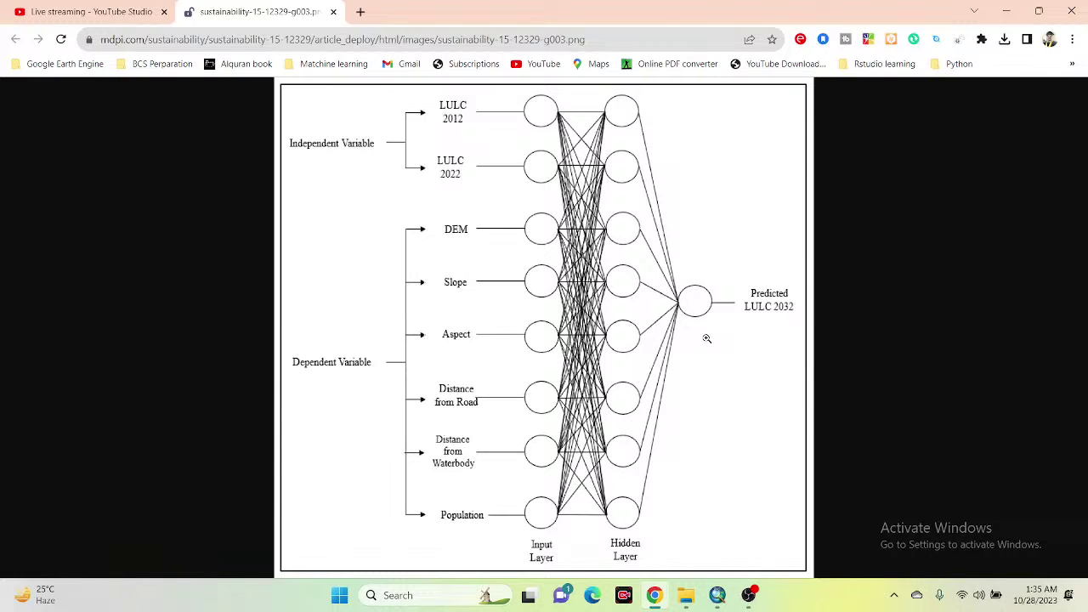
Step: Switch to the untitled ArcMap document and display the DEM layer on the map
mouse_move(716, 595)
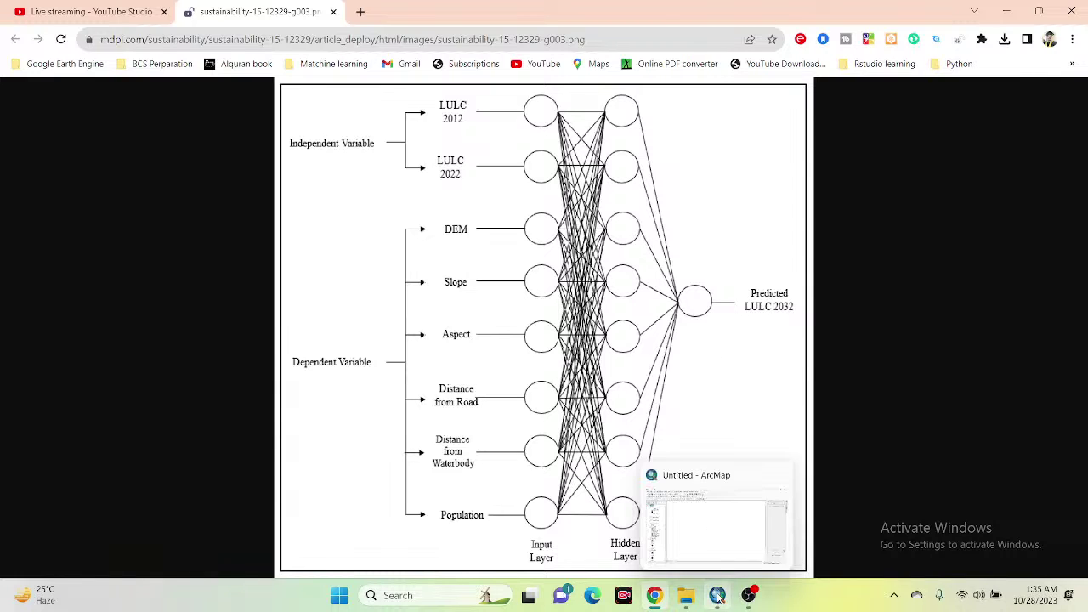
left_click(727, 529)
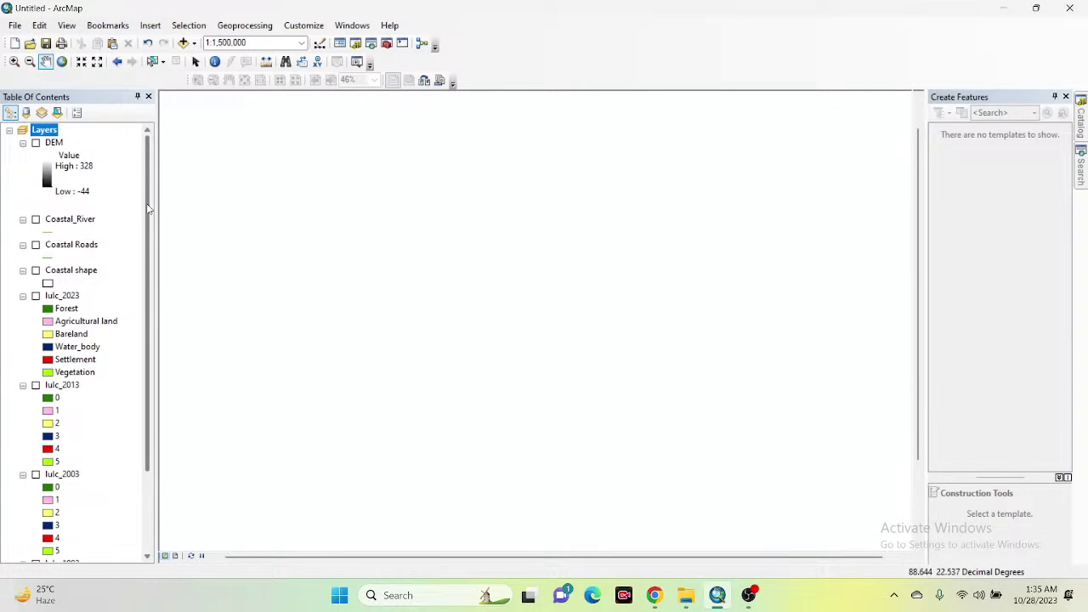
left_click_drag(147, 208, 143, 167)
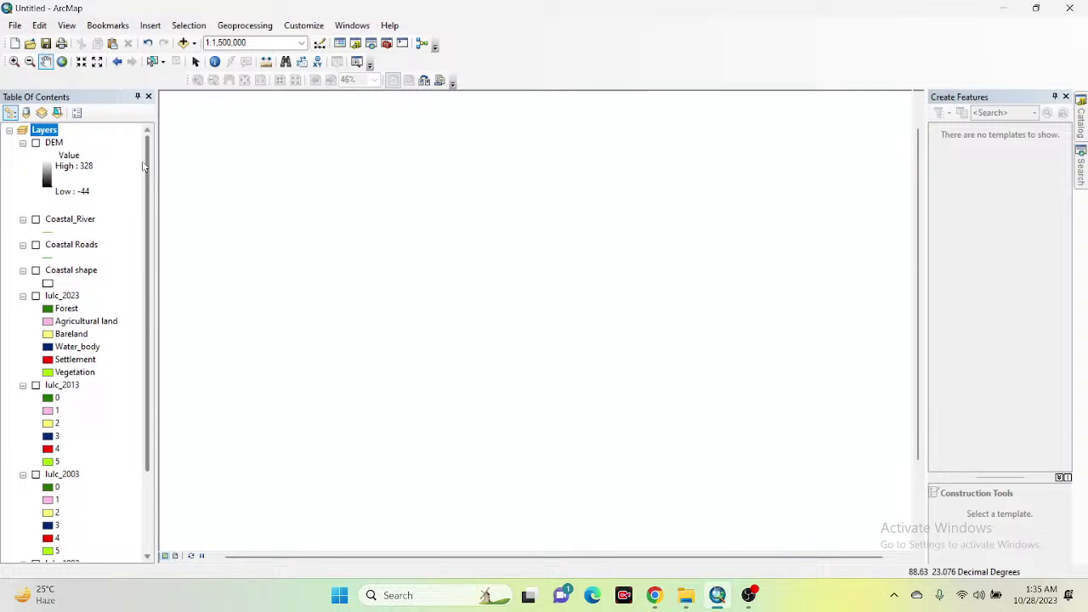
left_click(36, 144)
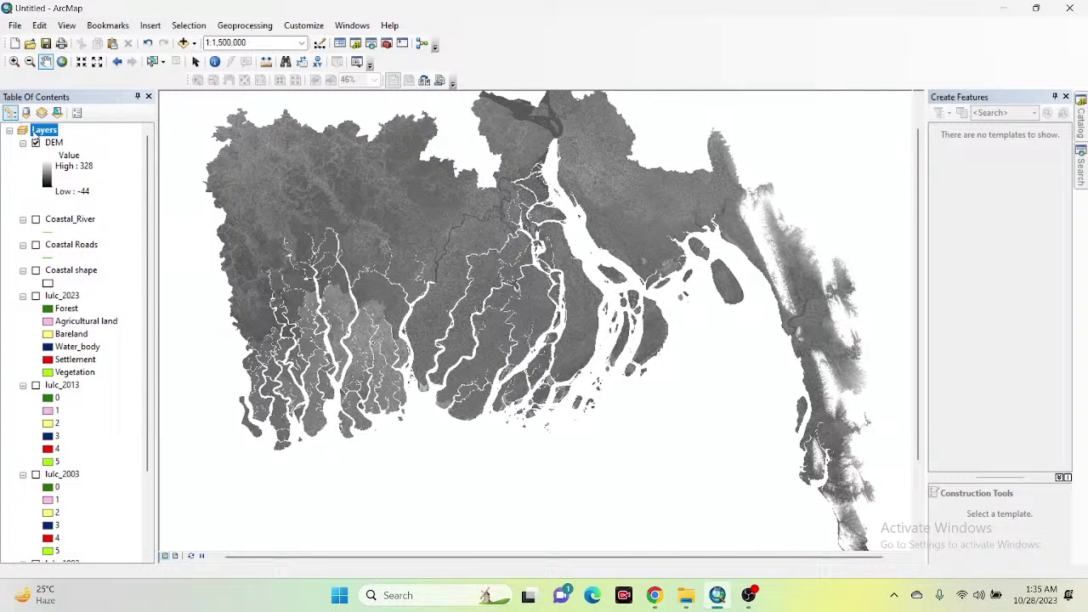
Step: Symbolize the DEM layer with the blue-yellow-red color ramp, keeping the Stretched renderer
right_click(57, 144)
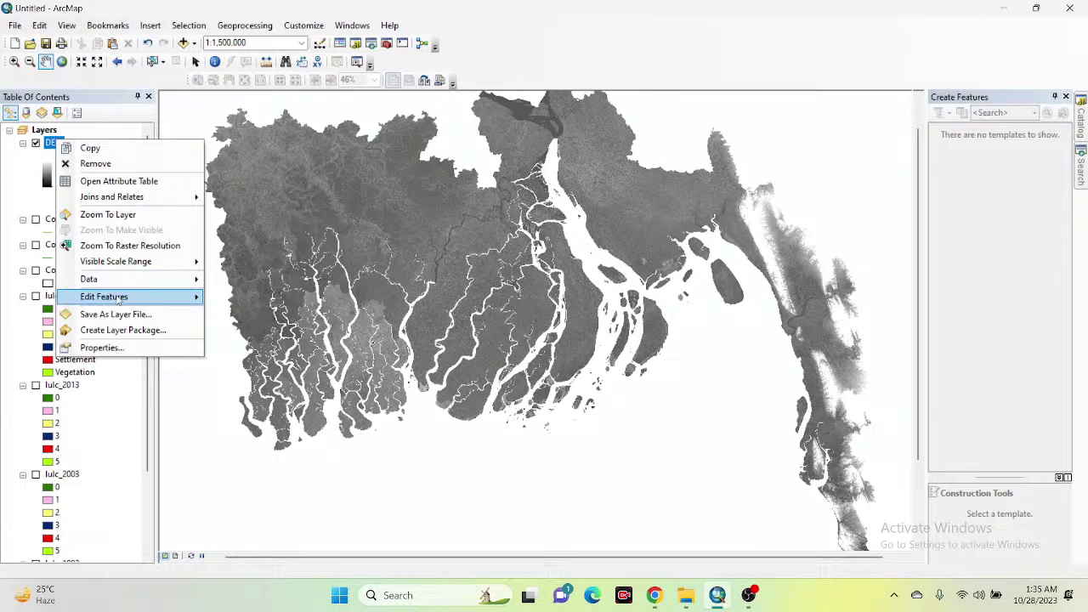
left_click(115, 349)
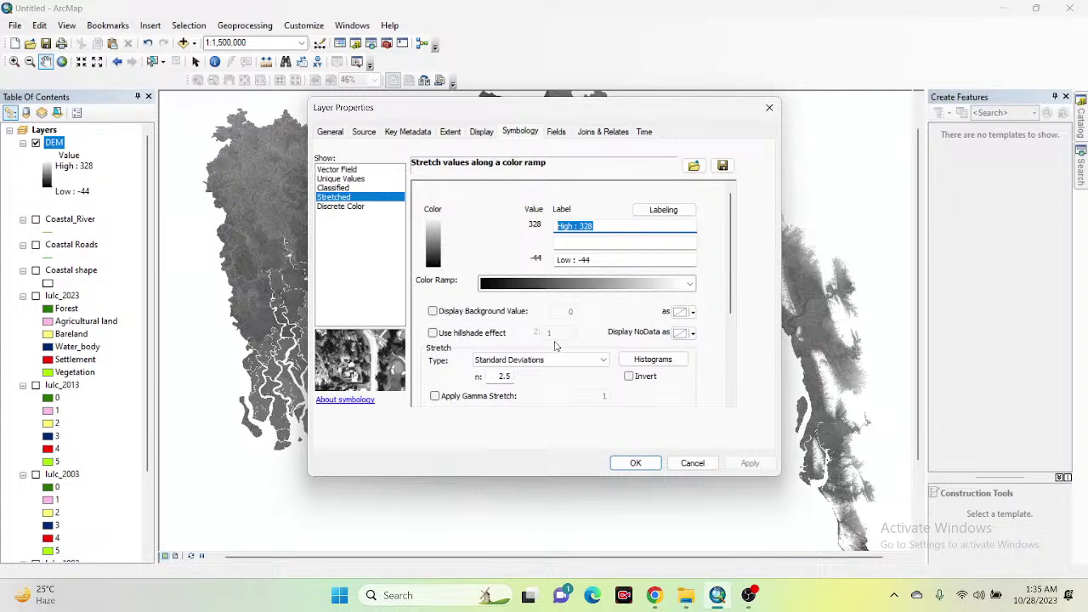
left_click(598, 286)
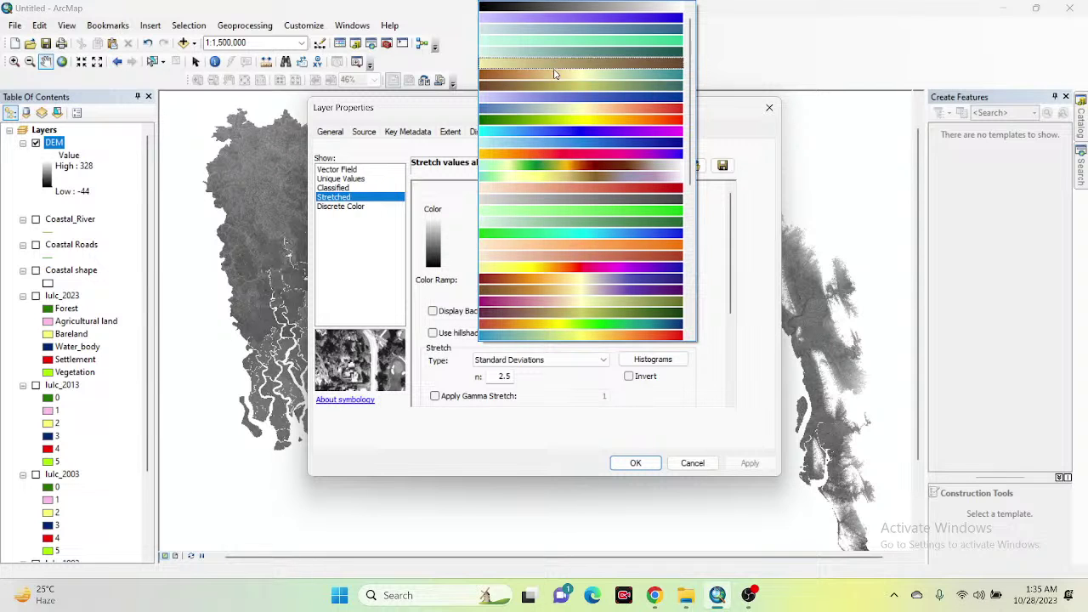
left_click(572, 108)
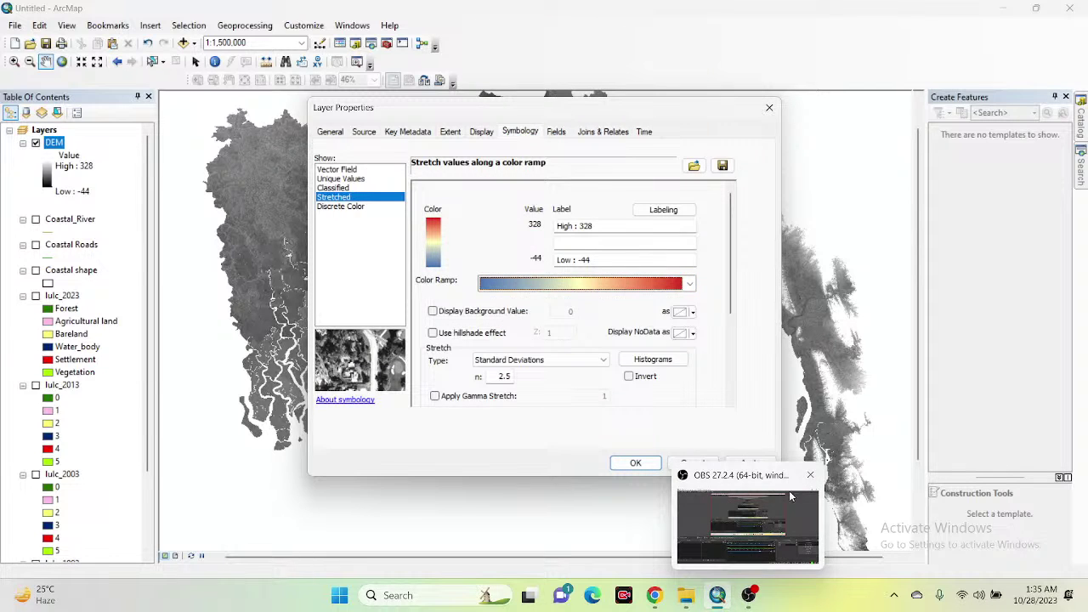
left_click(750, 463)
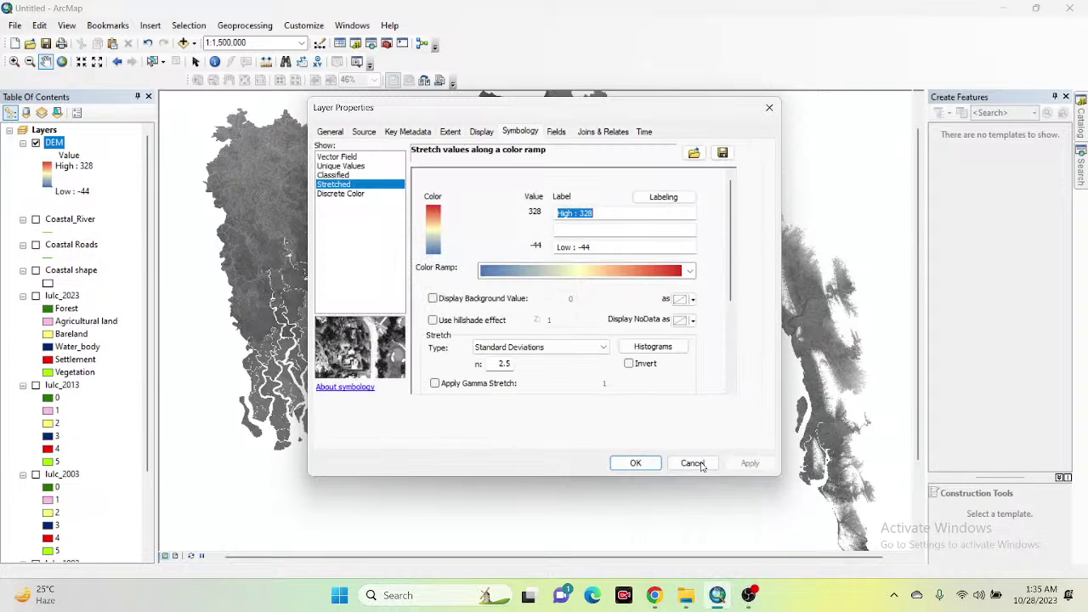
left_click(634, 462)
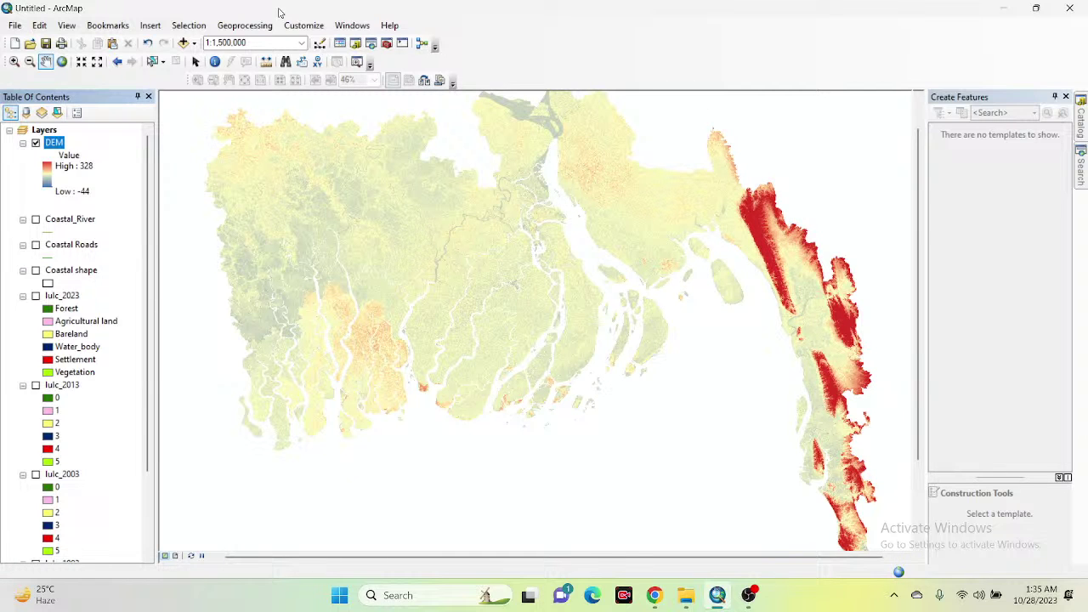
Step: Inspect the DEM, hide it, and view the Coastal_River, Coastal Roads and Coastal shape layers one at a time
mouse_move(825, 336)
left_mouse_down()
mouse_move(824, 305)
mouse_move(834, 346)
left_mouse_up()
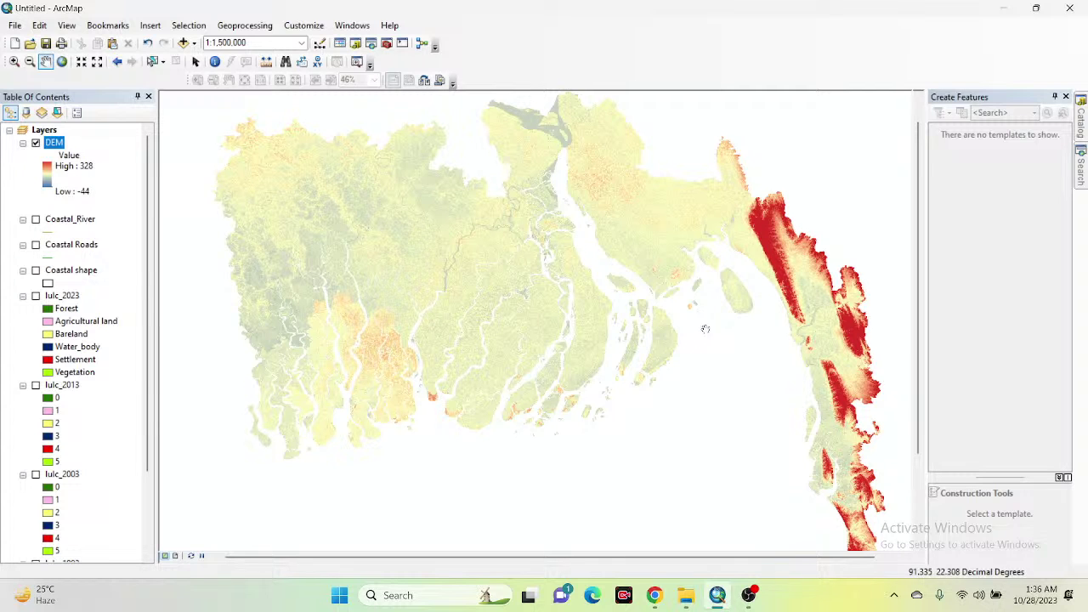
left_click_drag(719, 279, 697, 212)
left_click_drag(595, 255, 599, 331)
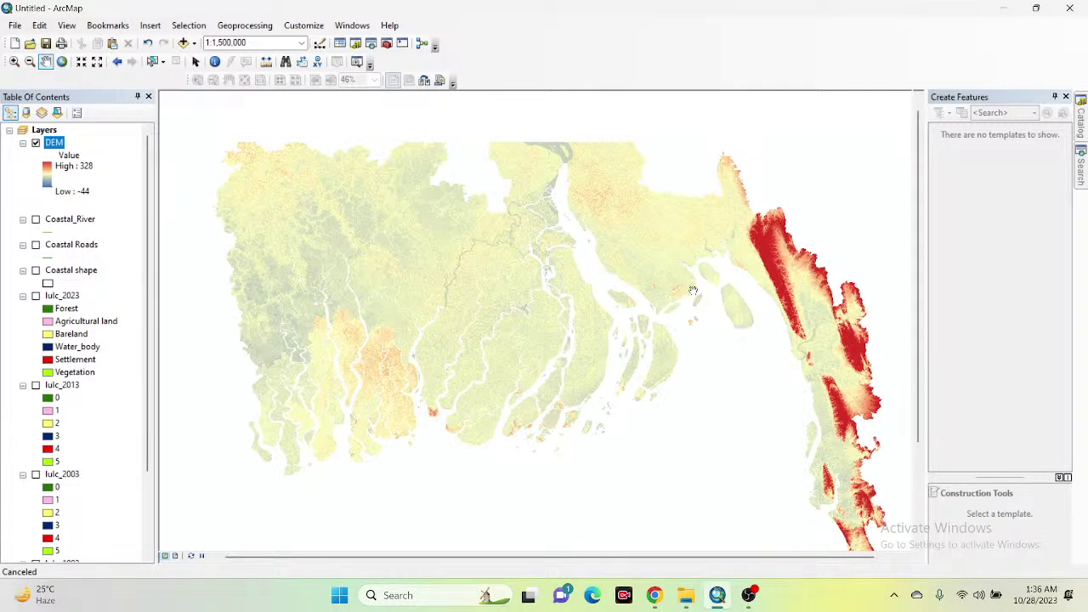
left_click(36, 142)
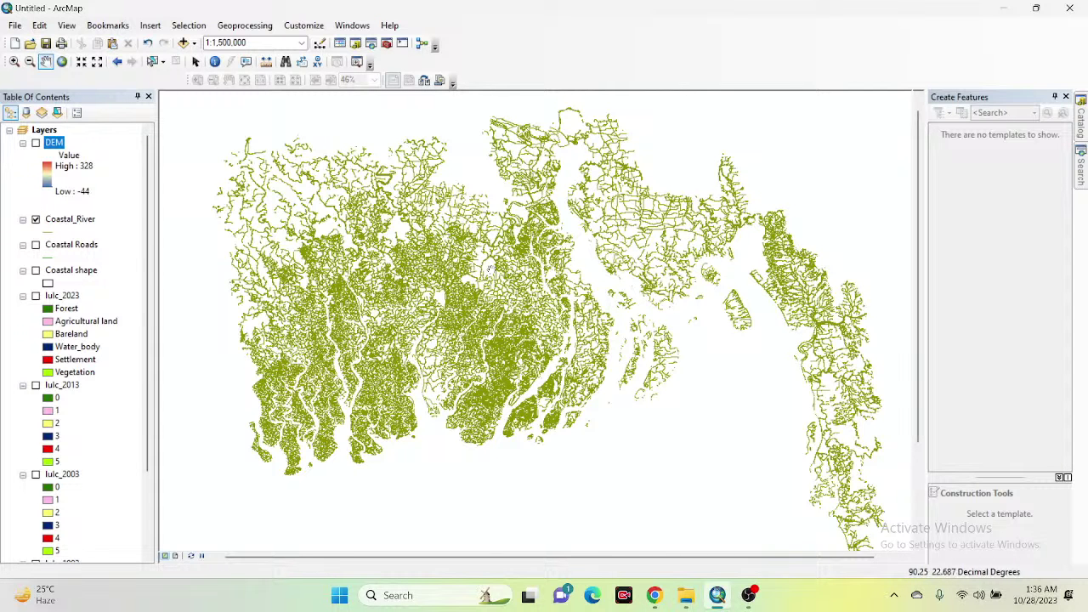
left_click(35, 220)
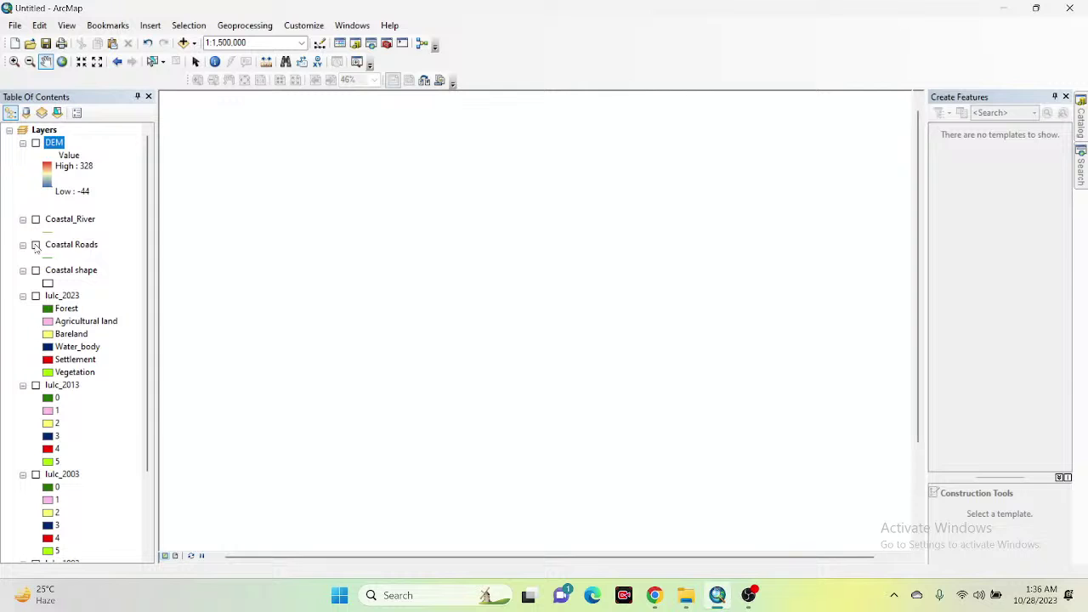
left_click(36, 244)
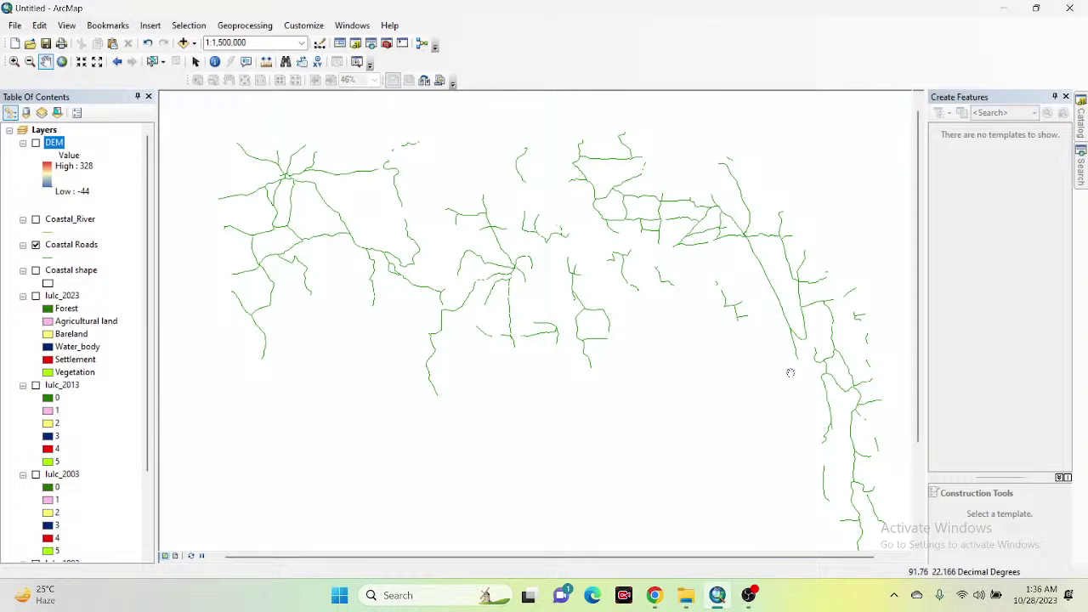
left_click(36, 245)
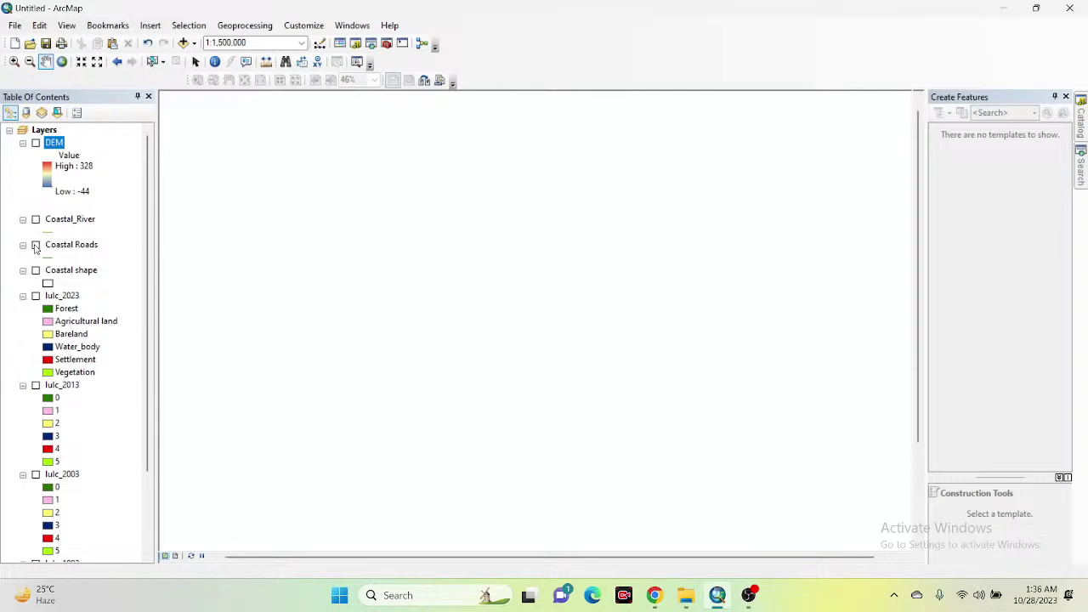
left_click(36, 270)
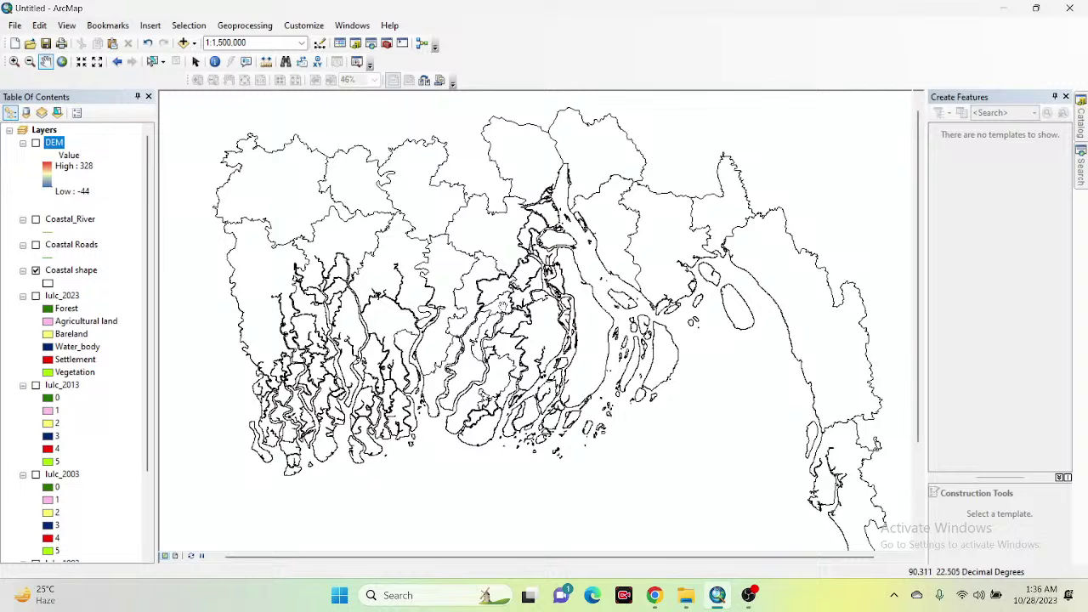
left_click_drag(557, 316, 538, 310)
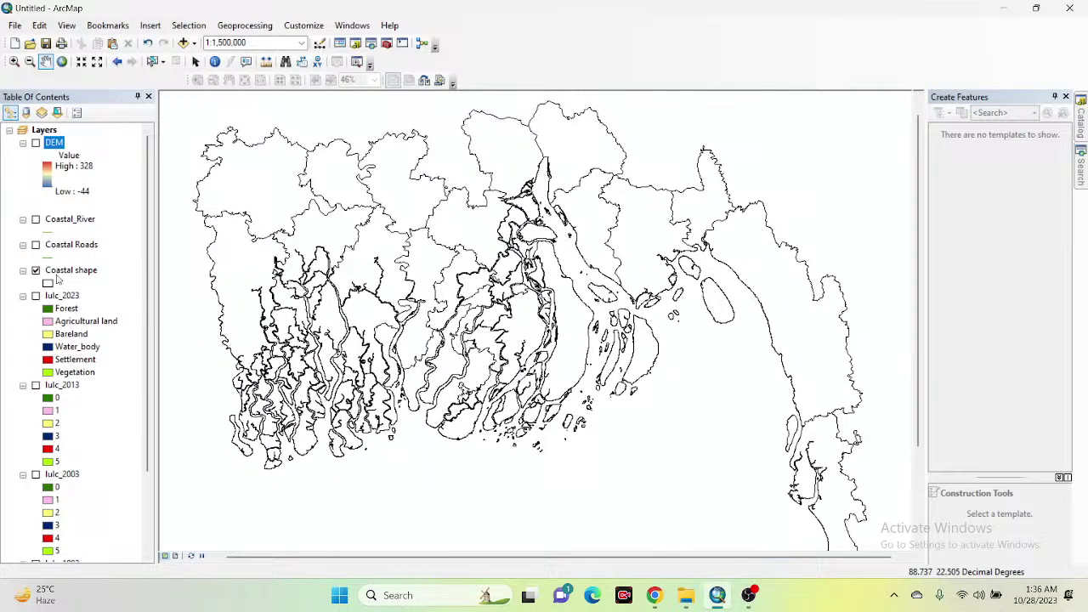
left_click(35, 270)
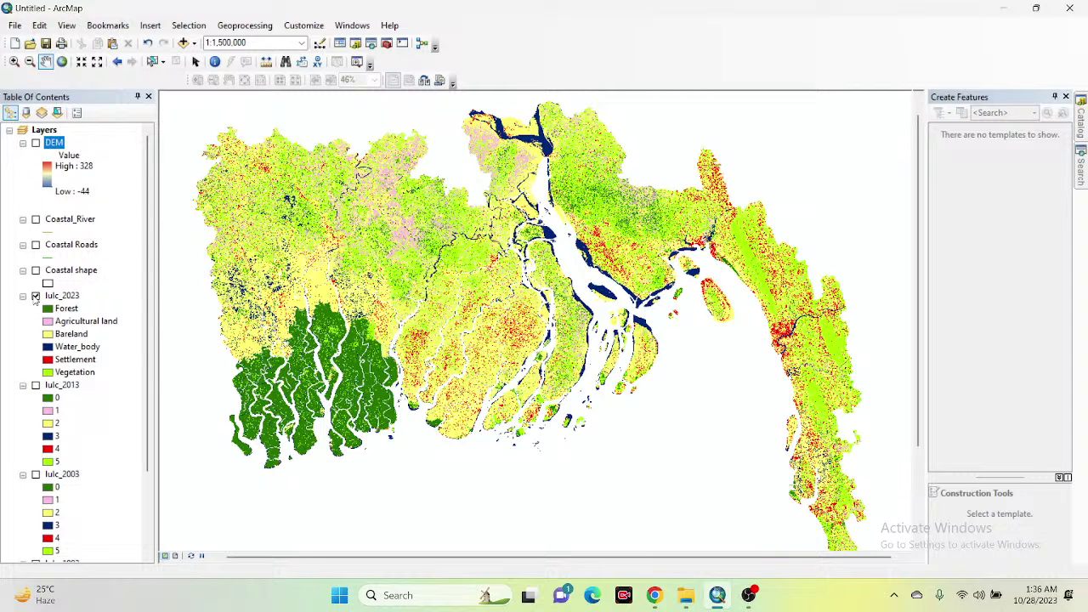
Step: View the land cover layers lulc_2023, lulc_2013, lulc_2003 and lulc_1993 one at a time, leaving all of them hidden
left_click(35, 295)
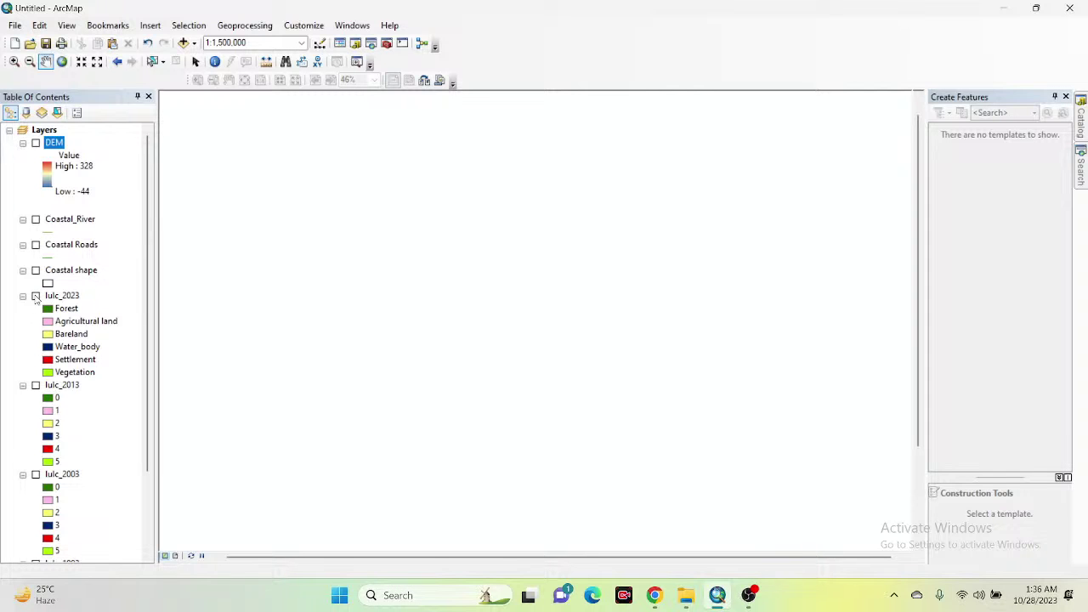
left_click(36, 295)
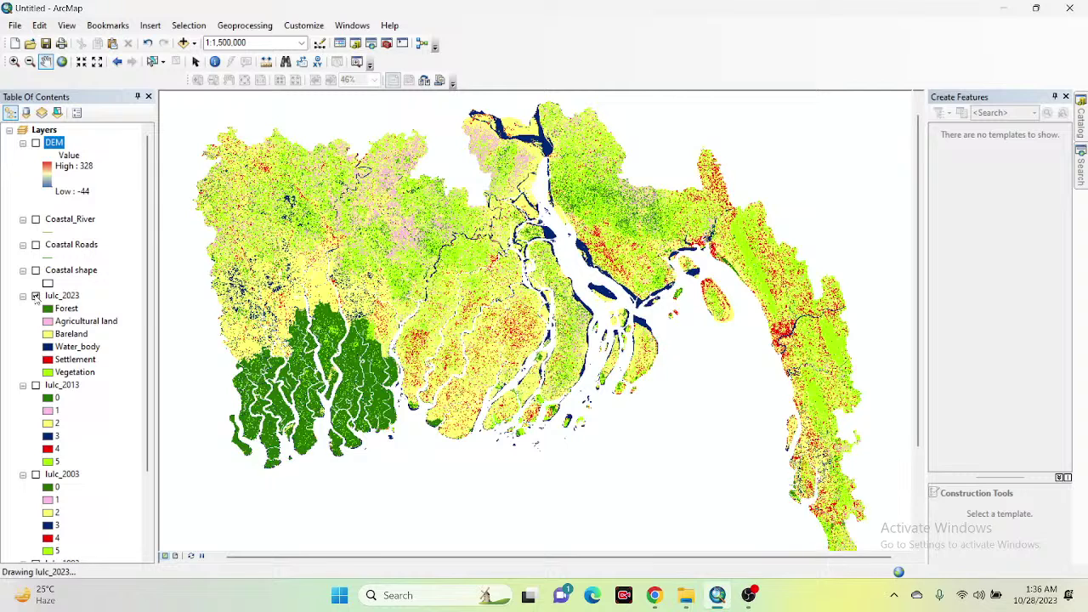
left_click(36, 296)
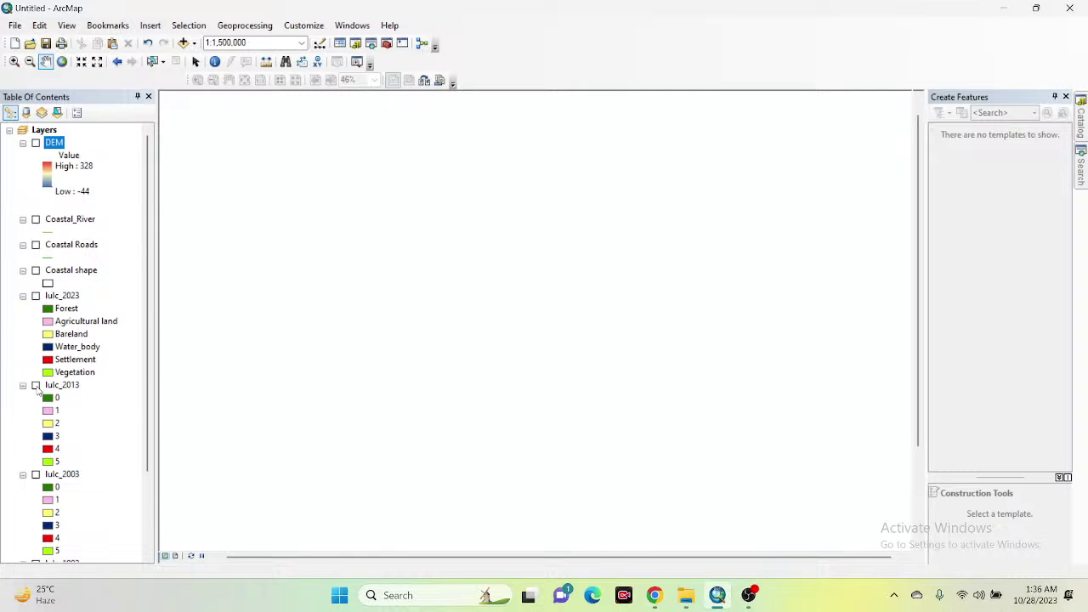
left_click(35, 386)
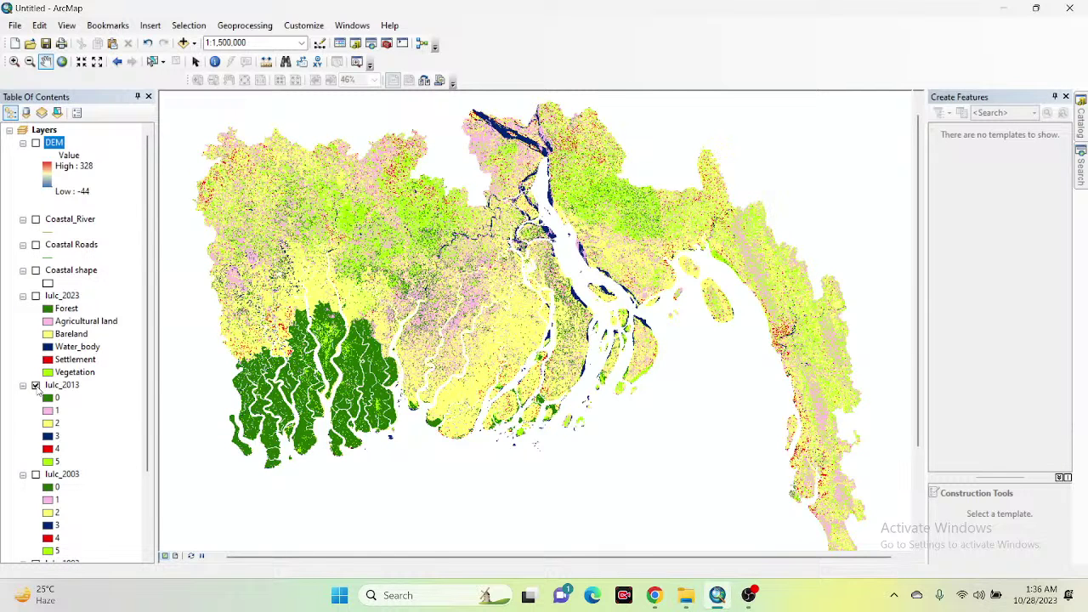
left_click(35, 386)
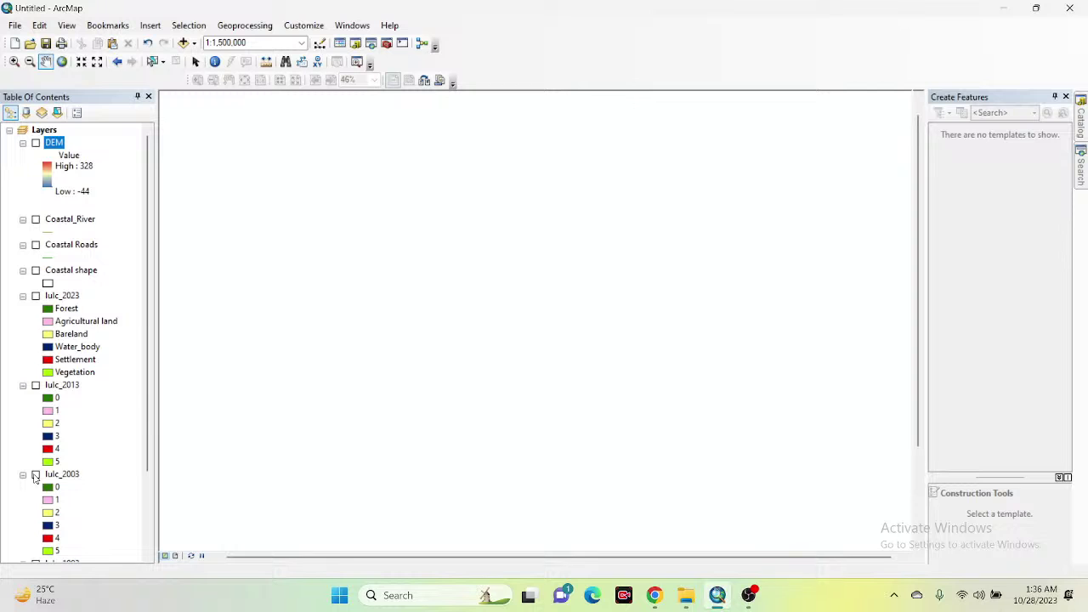
left_click(35, 475)
scroll(136, 417, "down", 2)
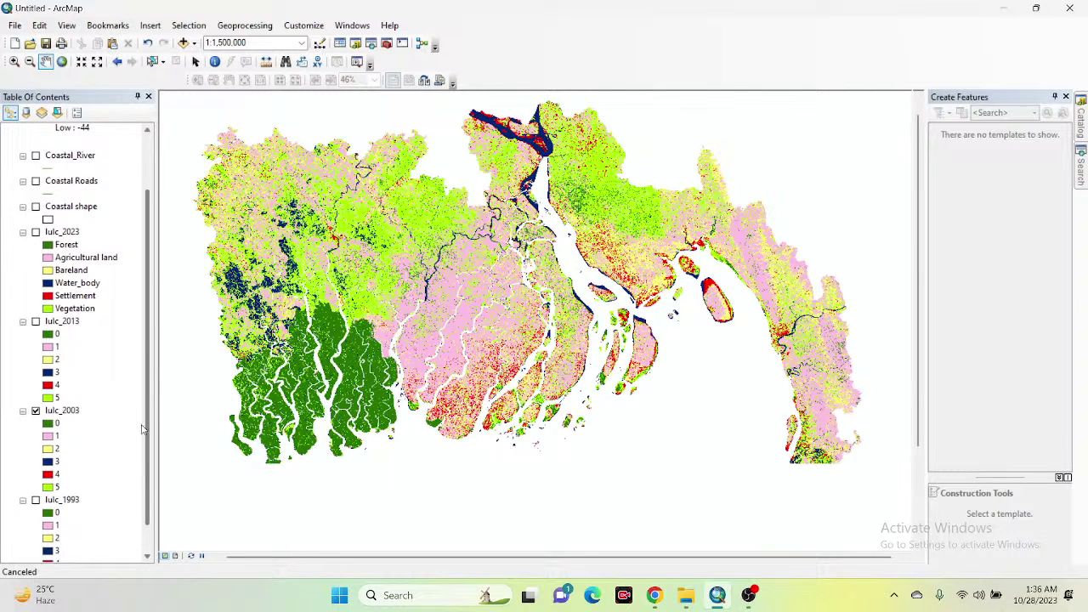
left_click(36, 411)
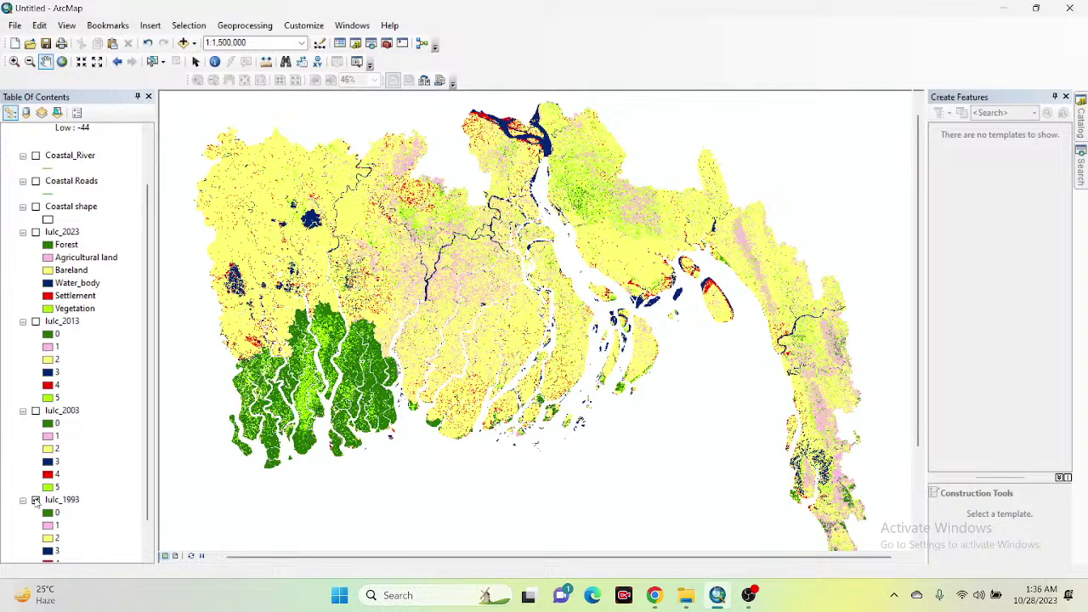
left_click(35, 500)
scroll(52, 234, "up", 2)
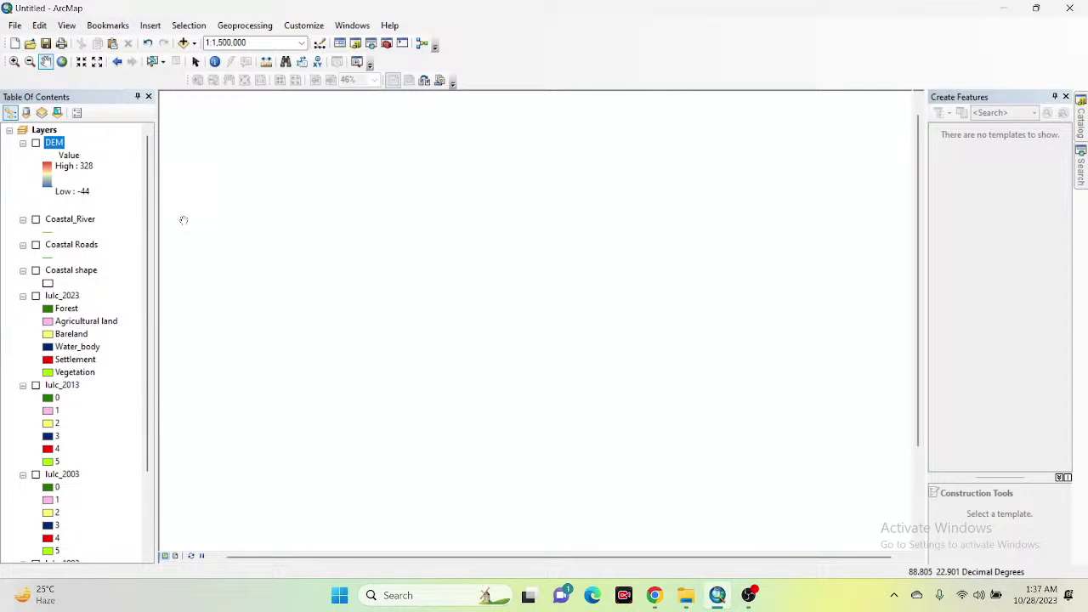
Step: Display the Coastal Roads layer and briefly overlay the DEM, leaving only the roads shown
left_click(35, 244)
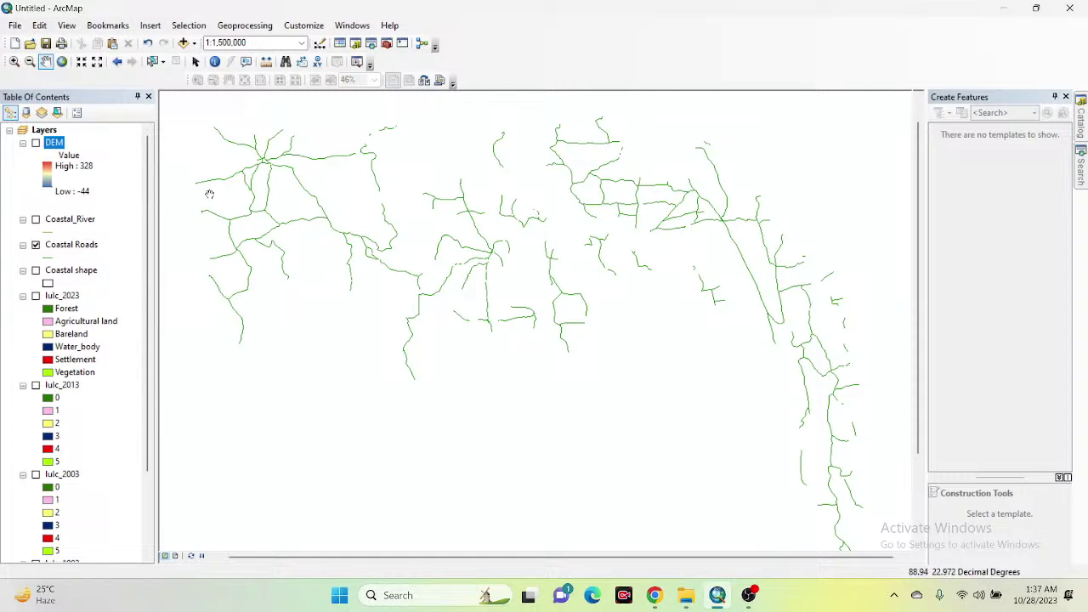
left_click(36, 143)
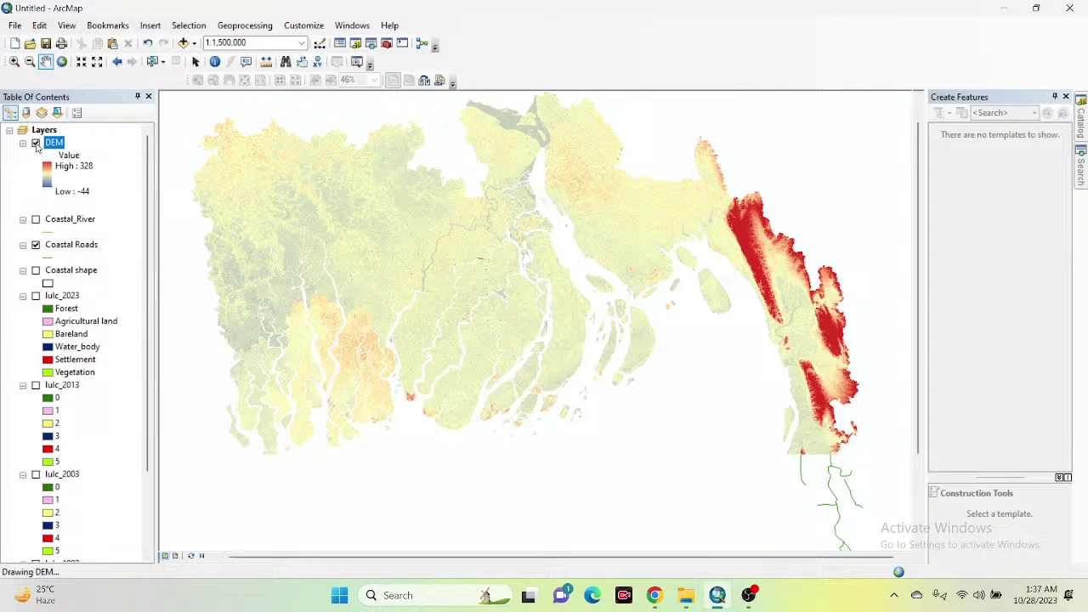
left_click(35, 144)
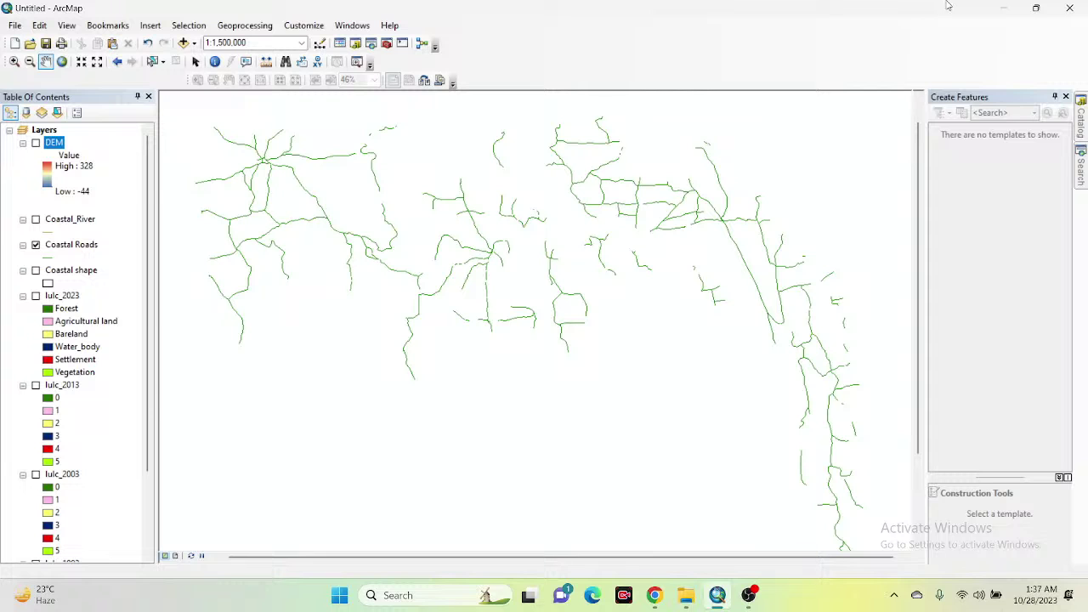
Step: Collapse the Extraction toolset and list the tools in the Distance toolset of Spatial Analyst Tools
left_click(1082, 119)
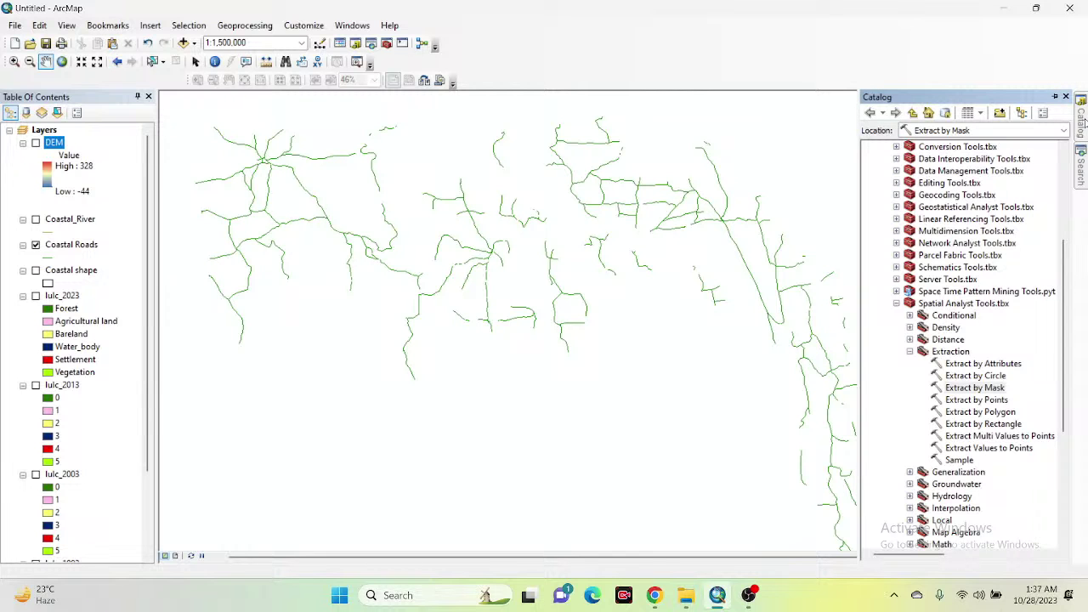
left_click(909, 351)
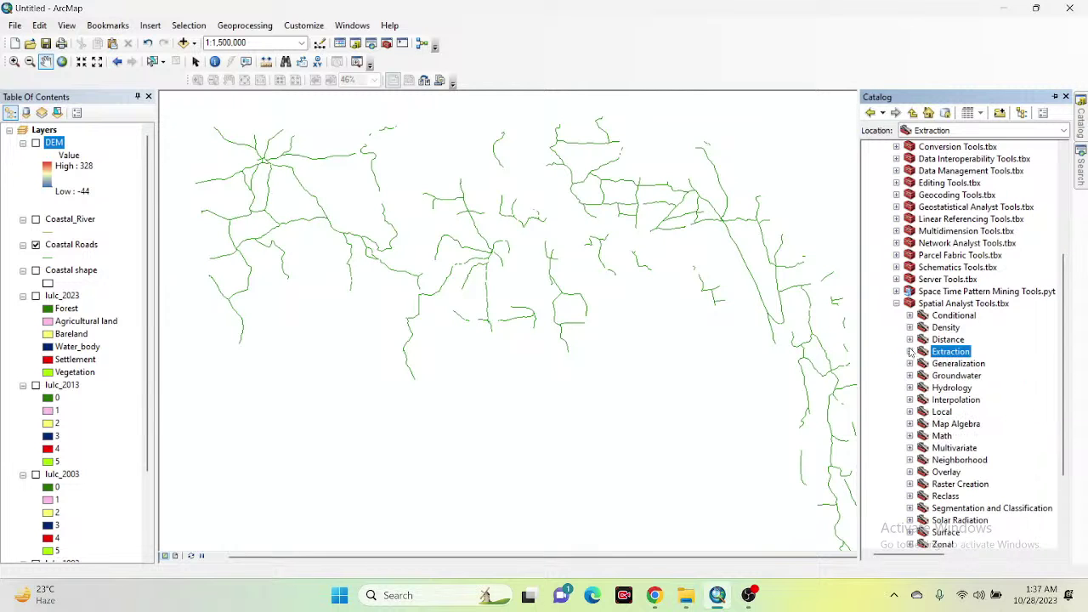
left_click(897, 304)
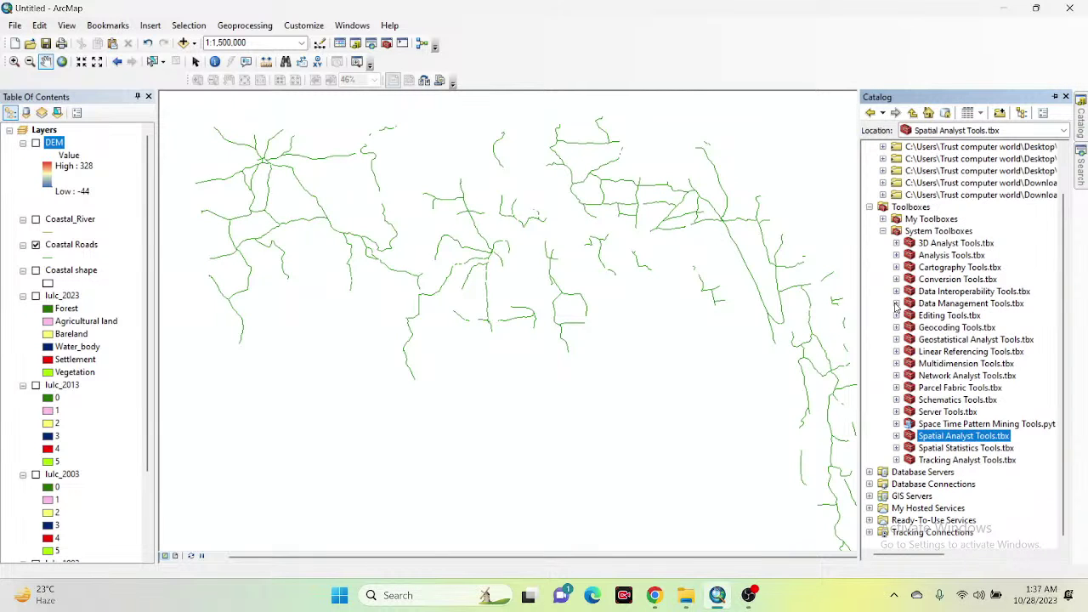
left_click(896, 435)
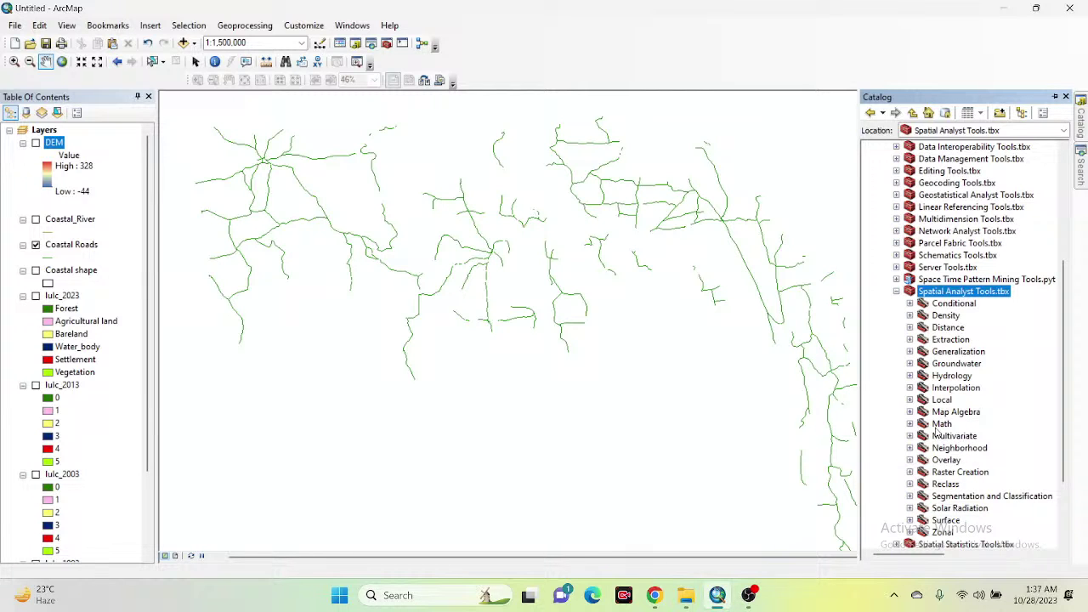
left_click(910, 328)
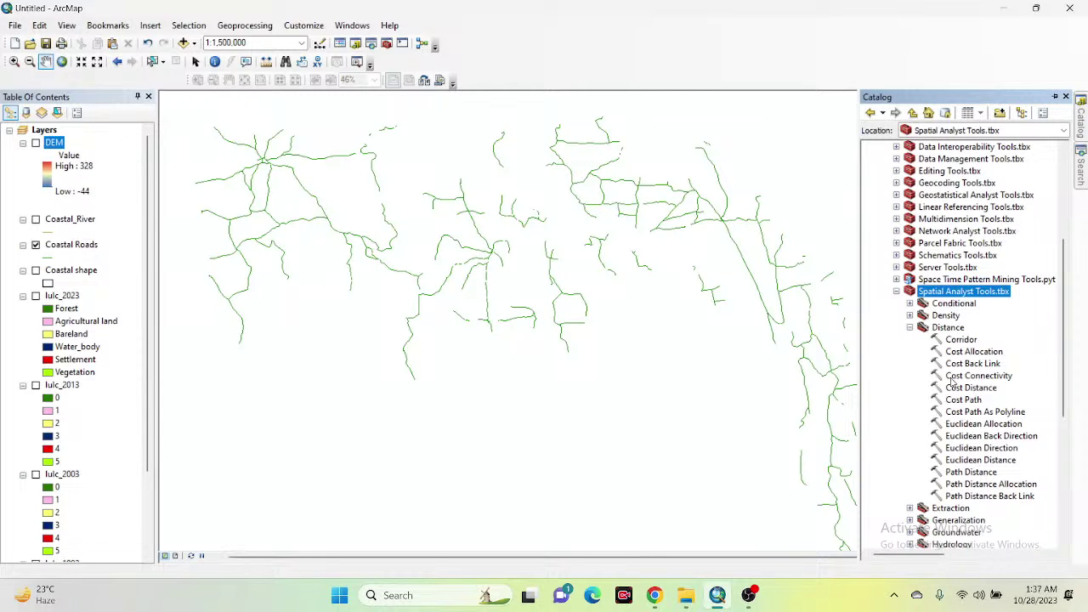
Step: Start a Euclidean Distance calculation with Coastal Roads as the source data and an output cell size of 30
double_click(969, 459)
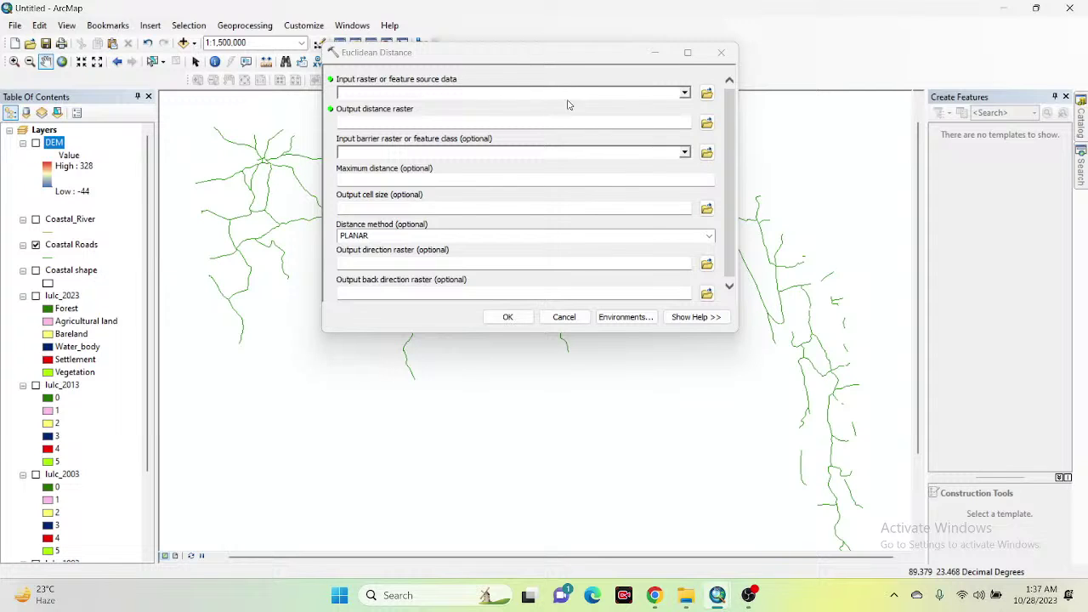
left_click(685, 92)
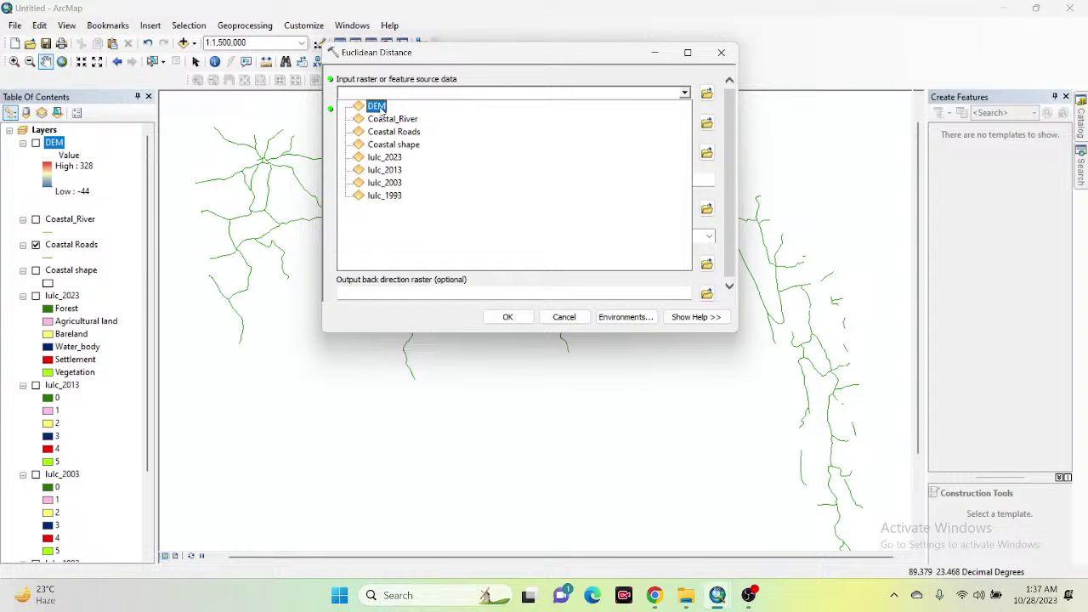
left_click(377, 107)
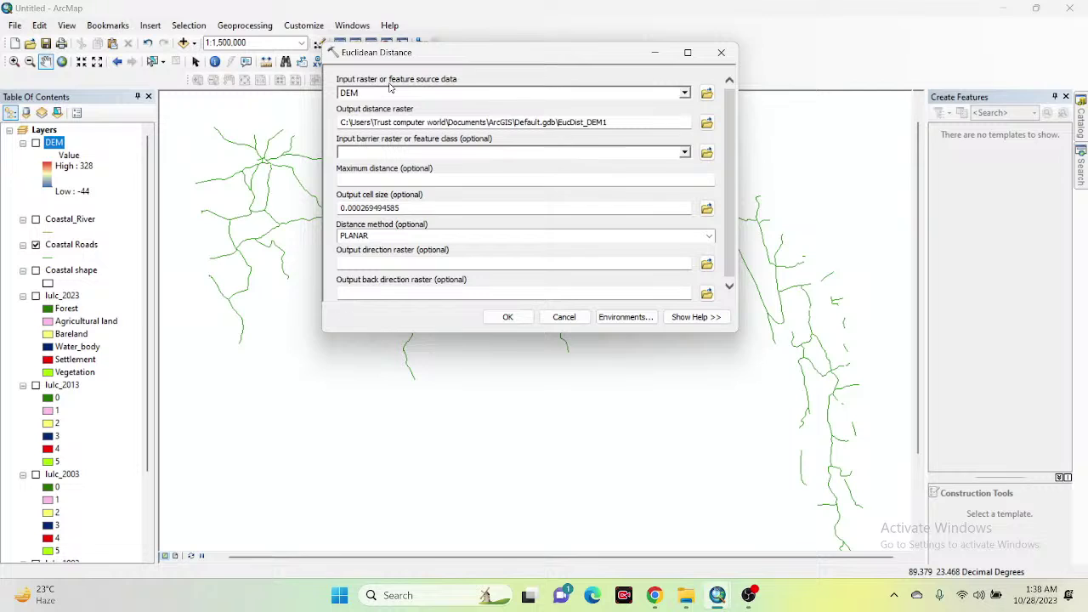
left_click(685, 93)
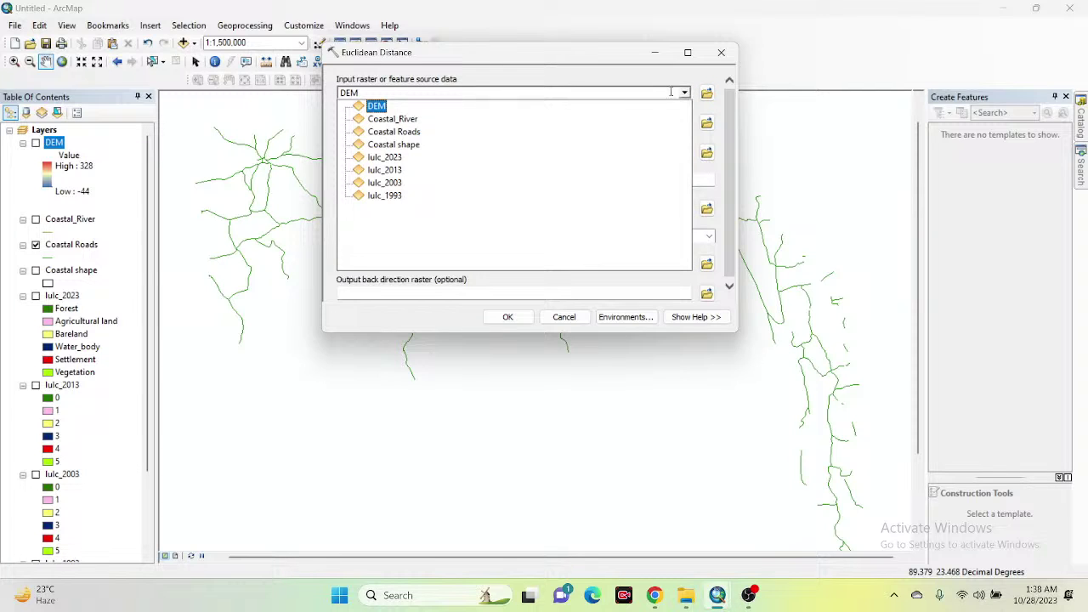
left_click(403, 131)
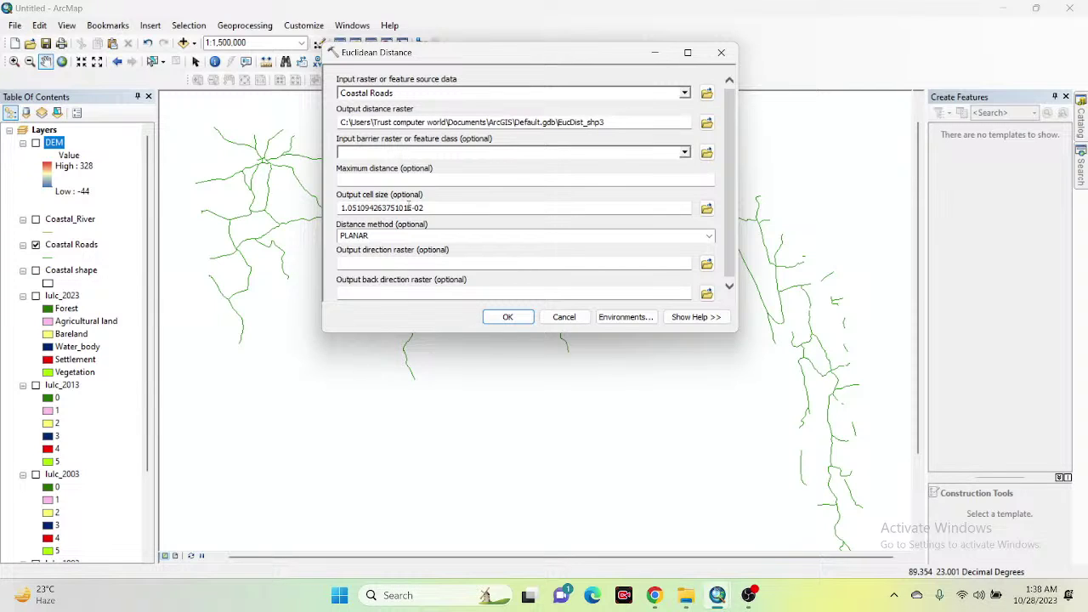
double_click(446, 207)
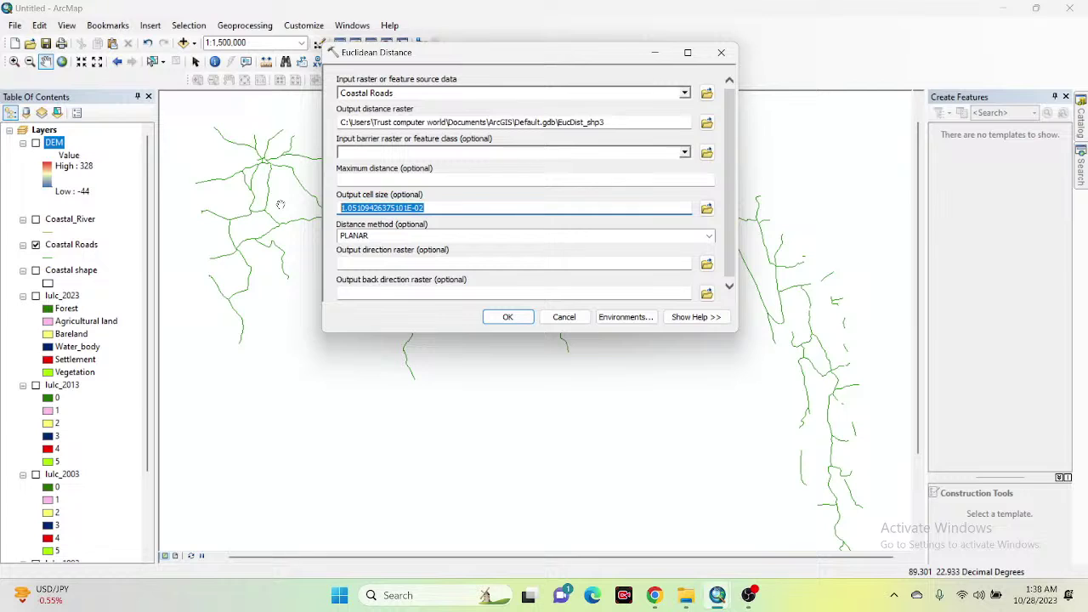
type("30")
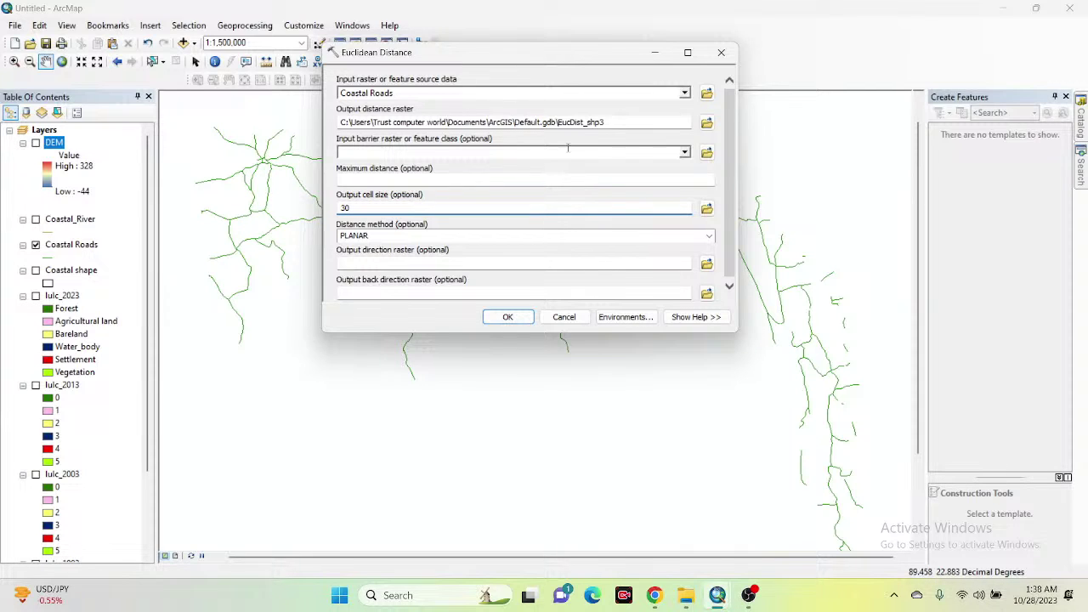
Step: Set the output distance raster to distance_road in the GEE folder
left_click(705, 122)
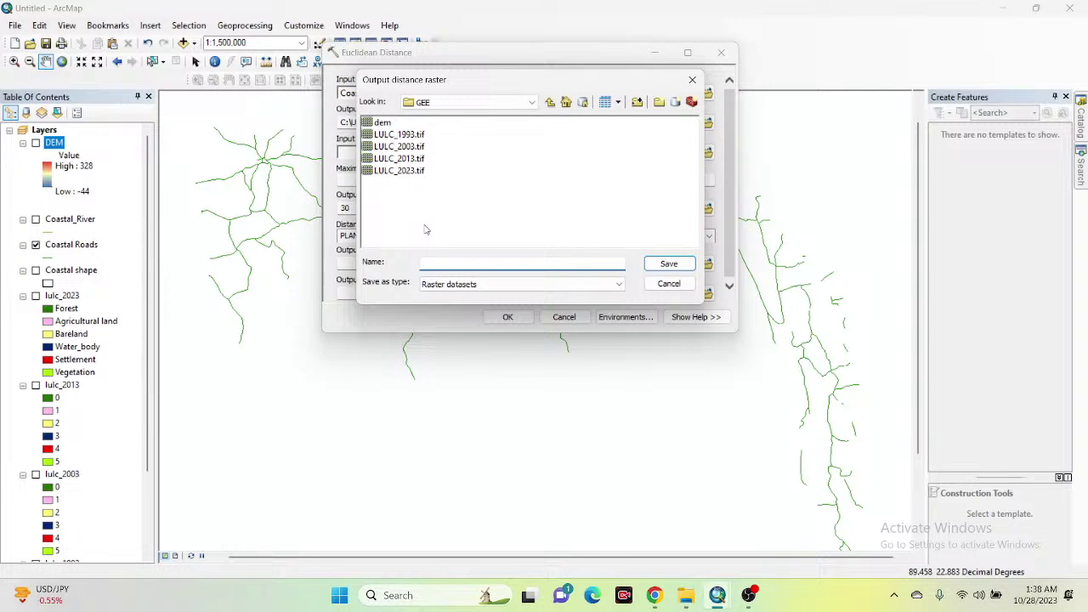
type("distance_road")
left_click(652, 262)
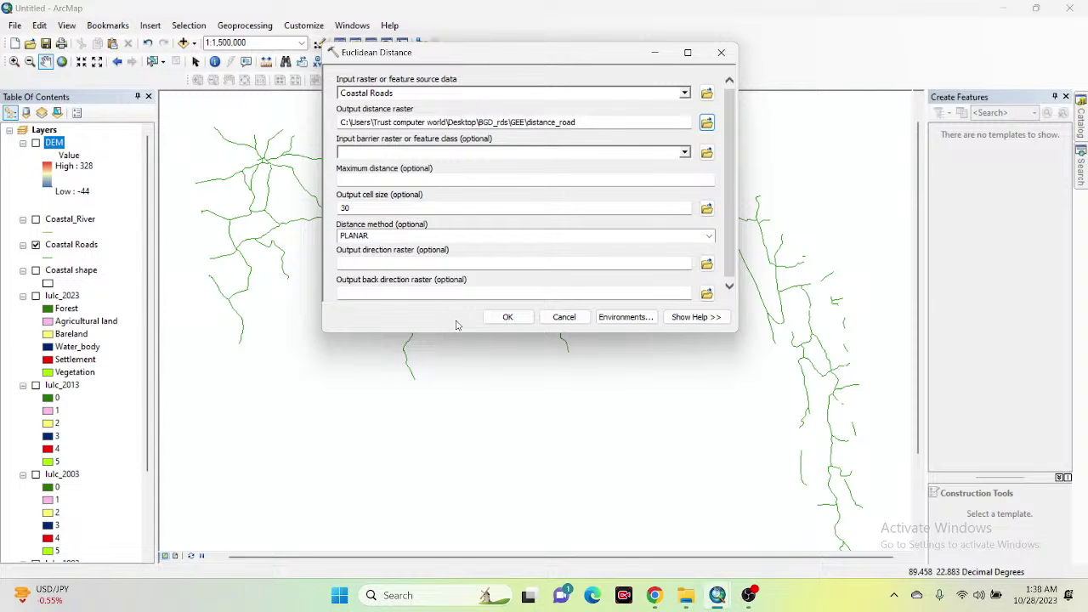
Step: Set the tool environment's processing extent to Same as layer Coastal shape
left_click(610, 320)
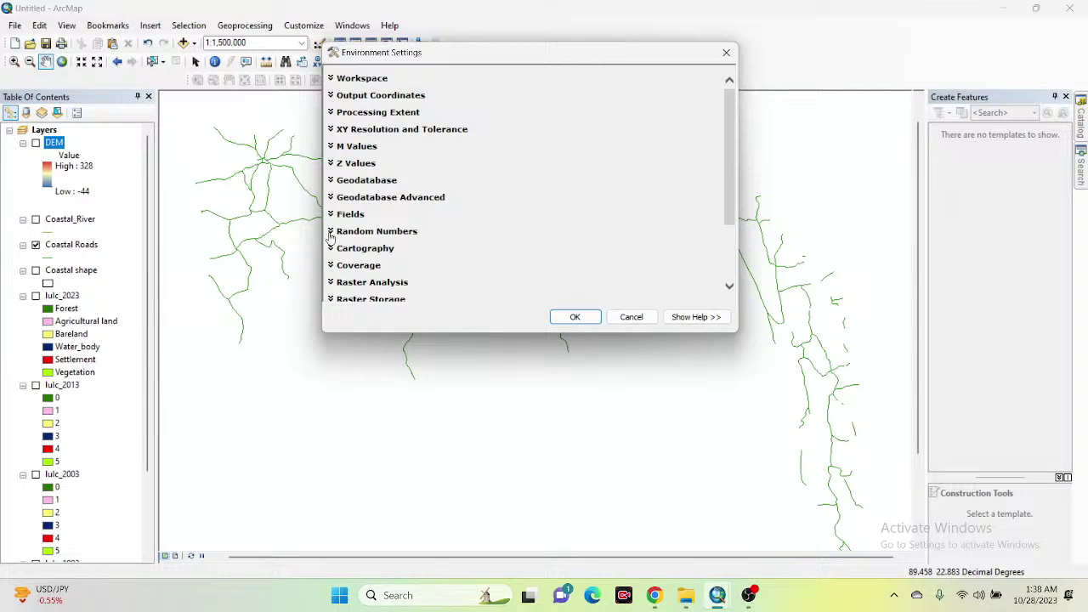
left_click(368, 113)
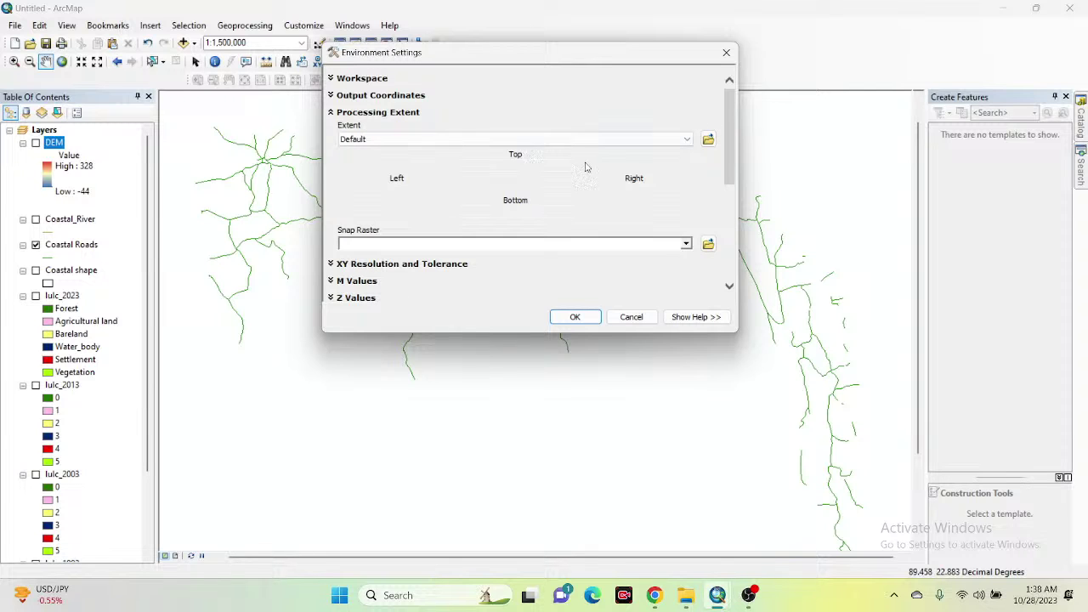
left_click(689, 138)
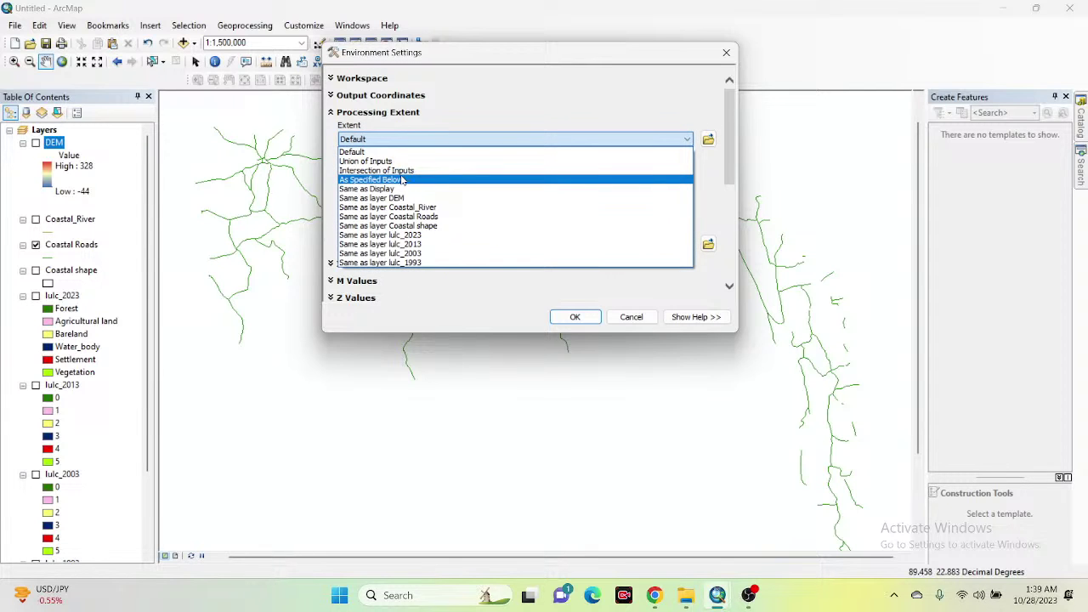
left_click(425, 228)
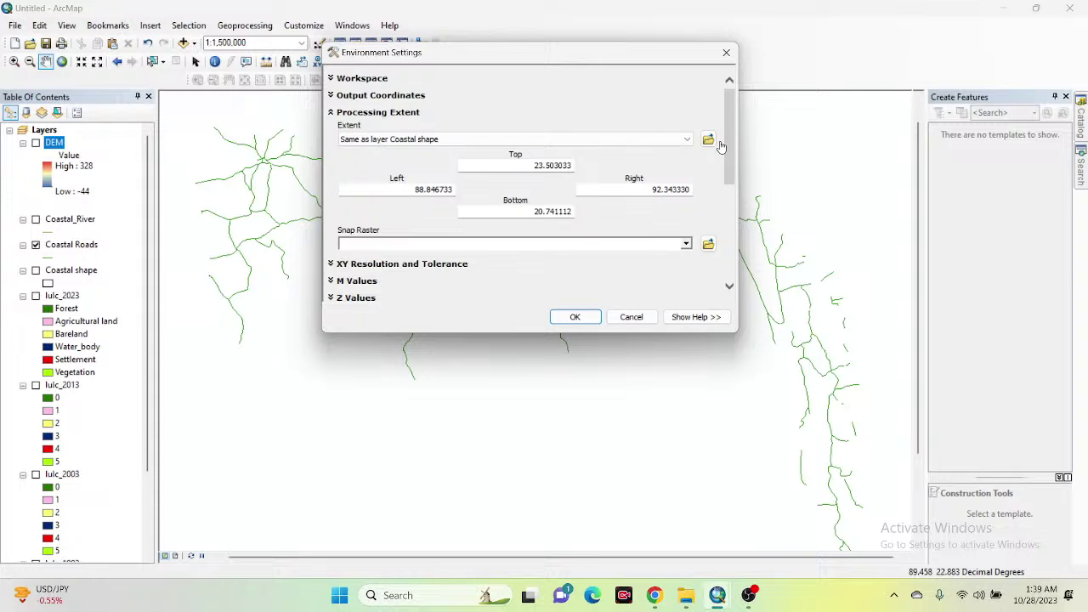
Step: Use Coastal shape as the raster analysis mask and run the Euclidean Distance tool
left_click_drag(731, 151, 714, 262)
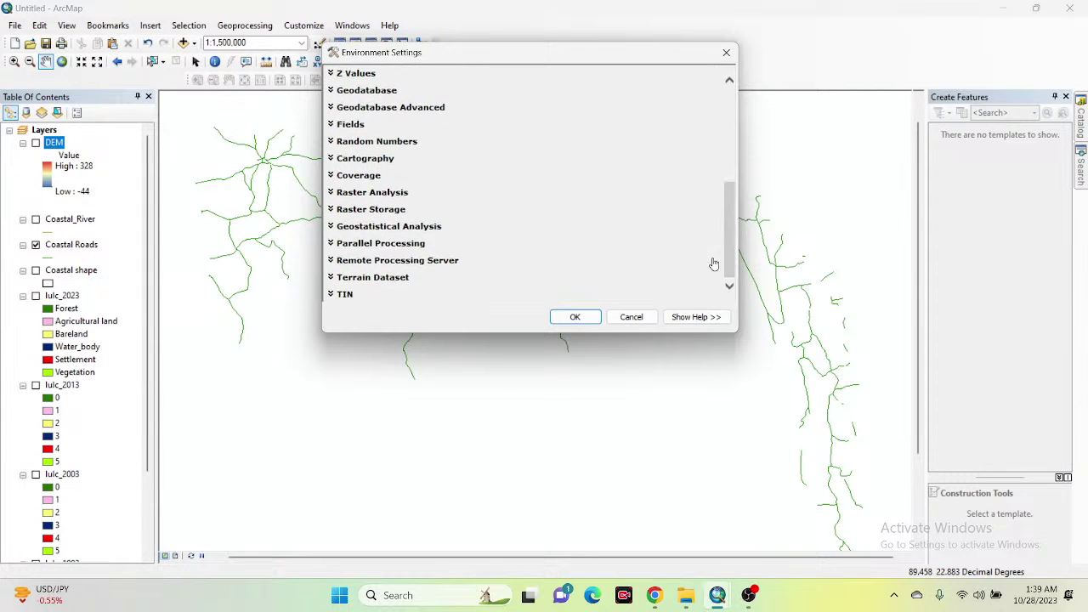
left_click(359, 194)
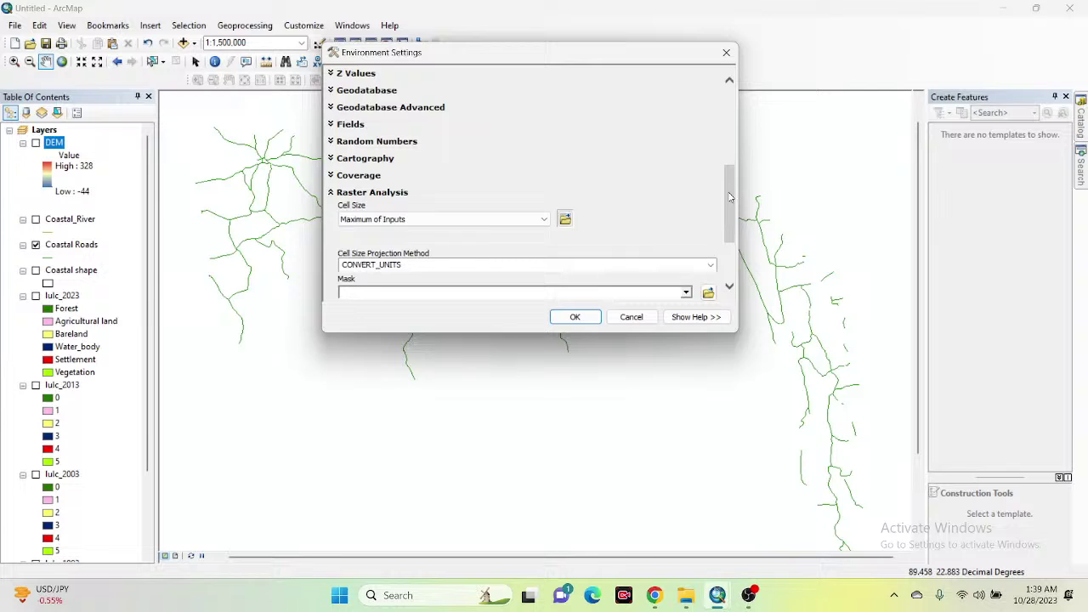
left_click_drag(729, 199, 726, 217)
left_click(685, 236)
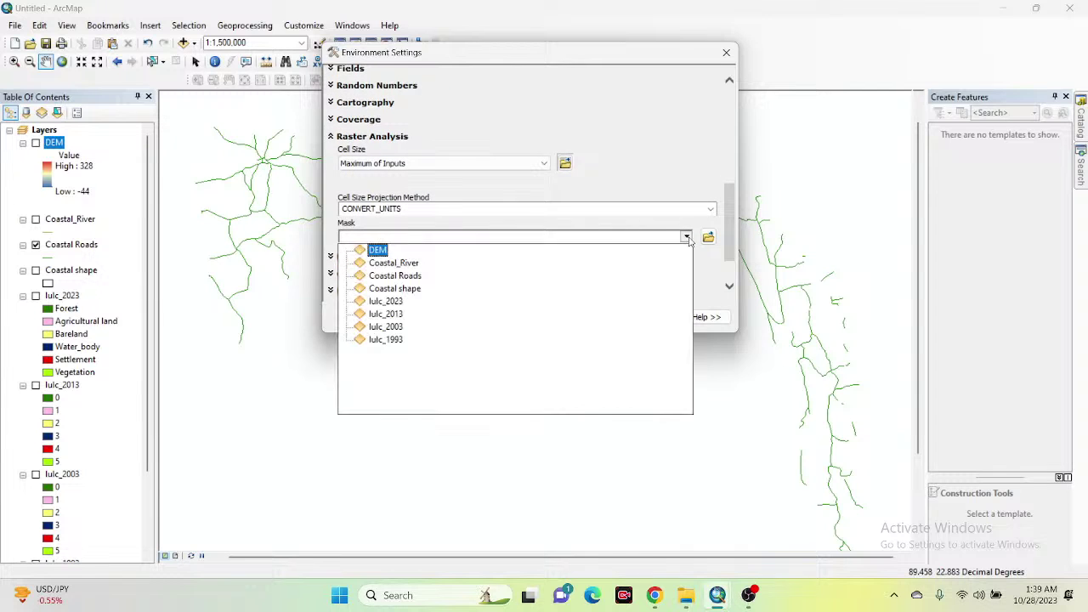
left_click(406, 291)
left_click(567, 317)
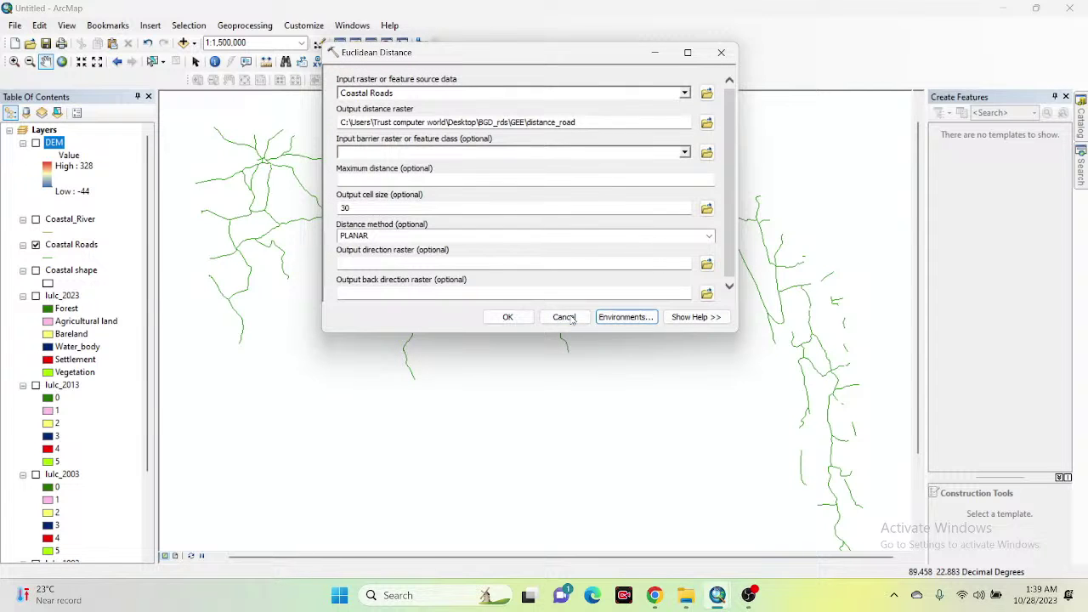
left_click(498, 316)
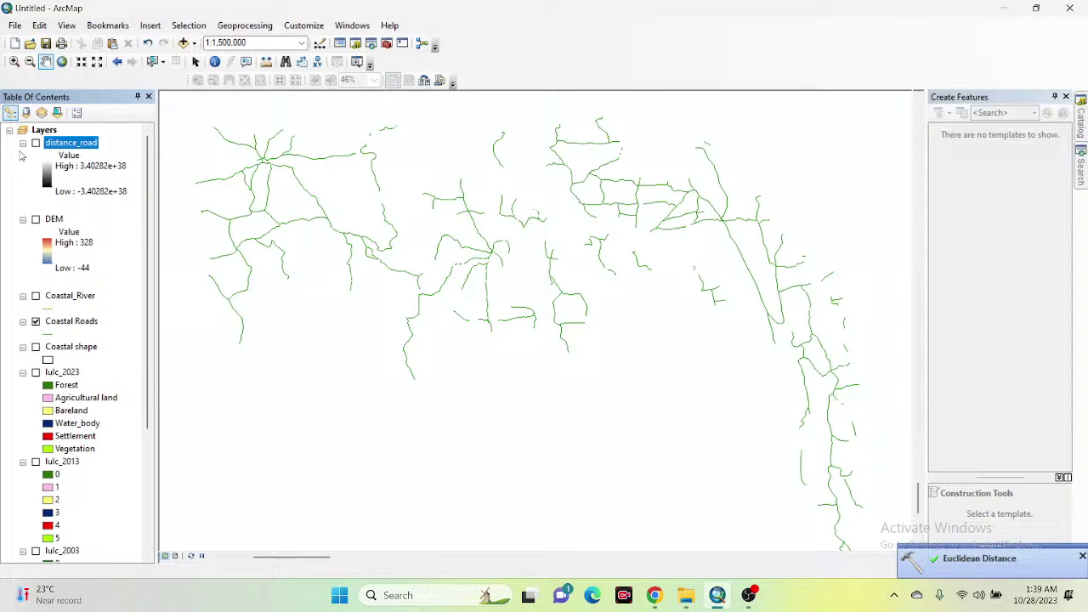
Step: Show the distance_road layer, zoom to it to inspect the result, and remove it from the map
left_click(36, 143)
right_click(58, 143)
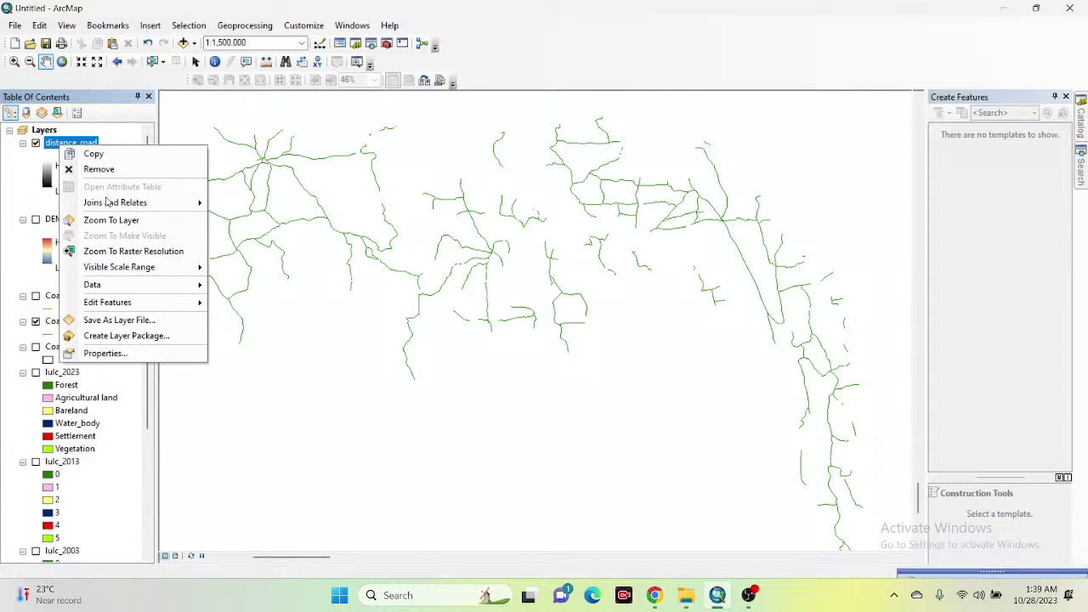
left_click(114, 224)
left_click_drag(408, 484, 401, 430)
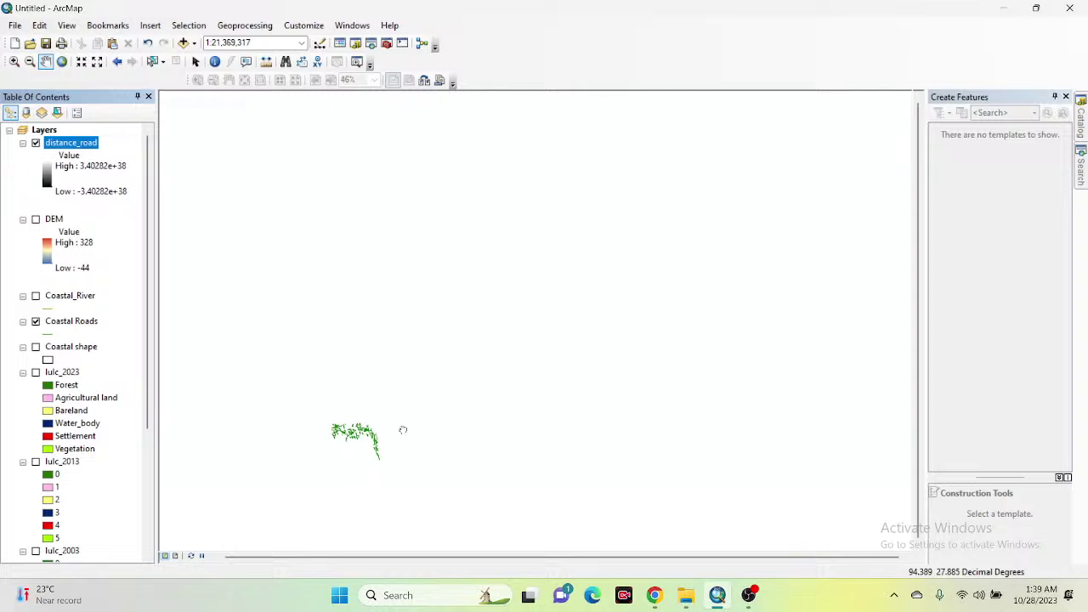
scroll(340, 434, "down", 3)
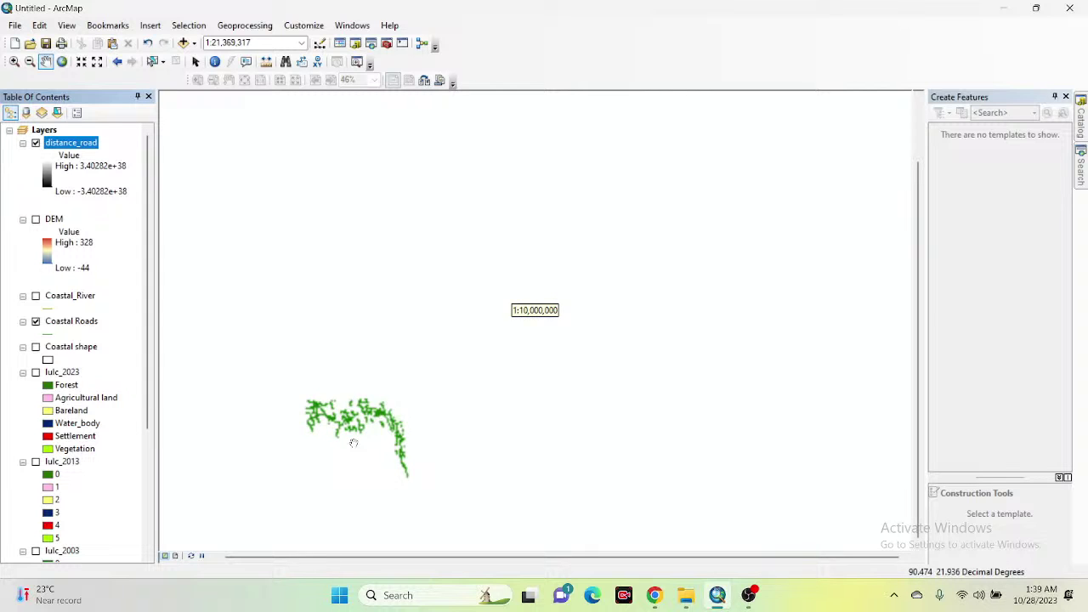
scroll(355, 438, "down", 2)
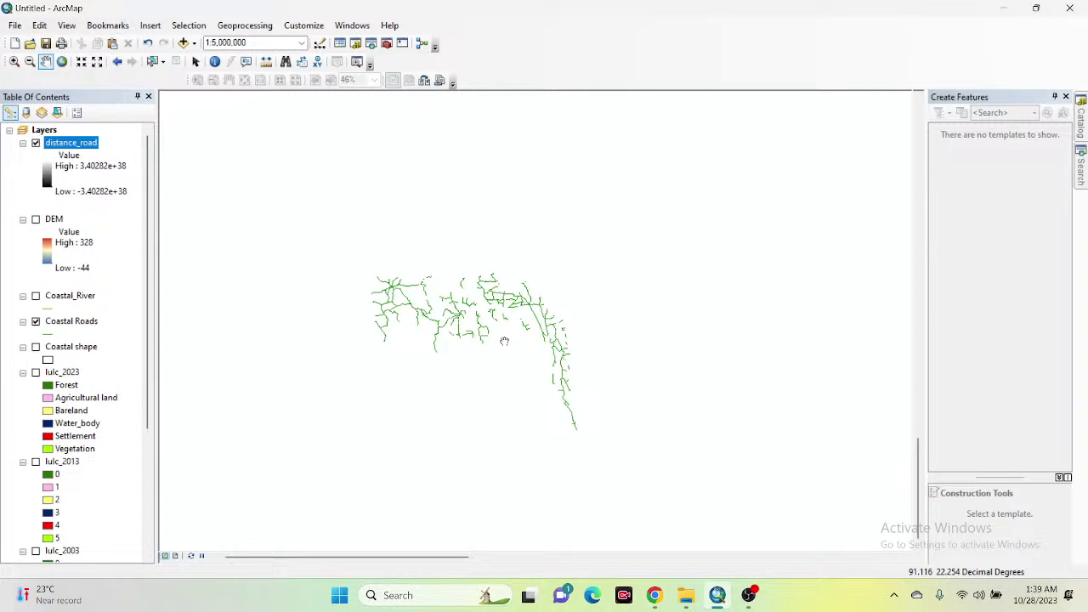
scroll(504, 345, "down", 1)
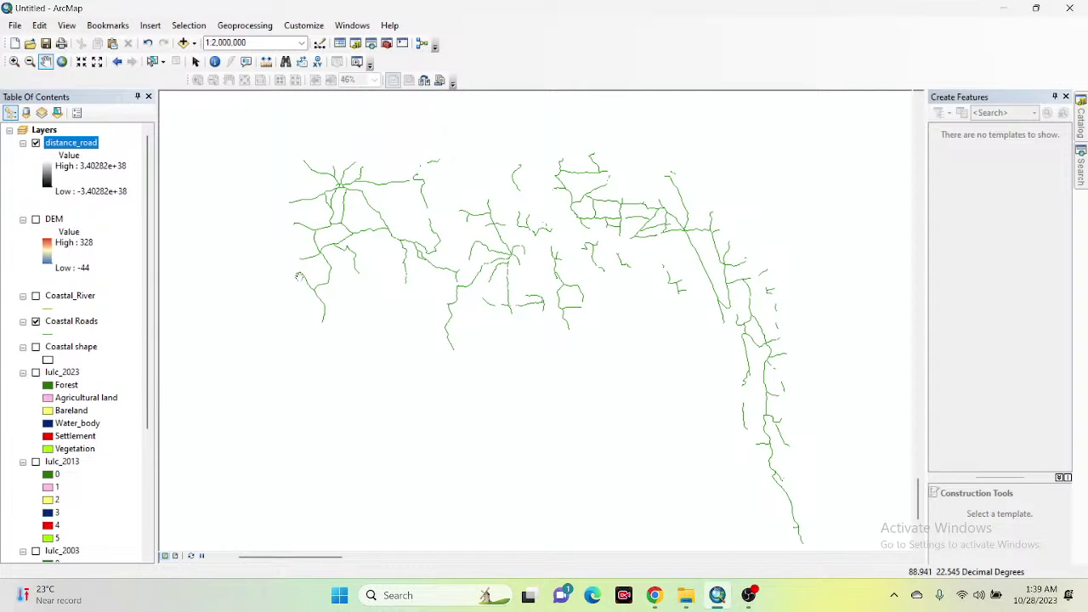
right_click(82, 147)
left_click(146, 164)
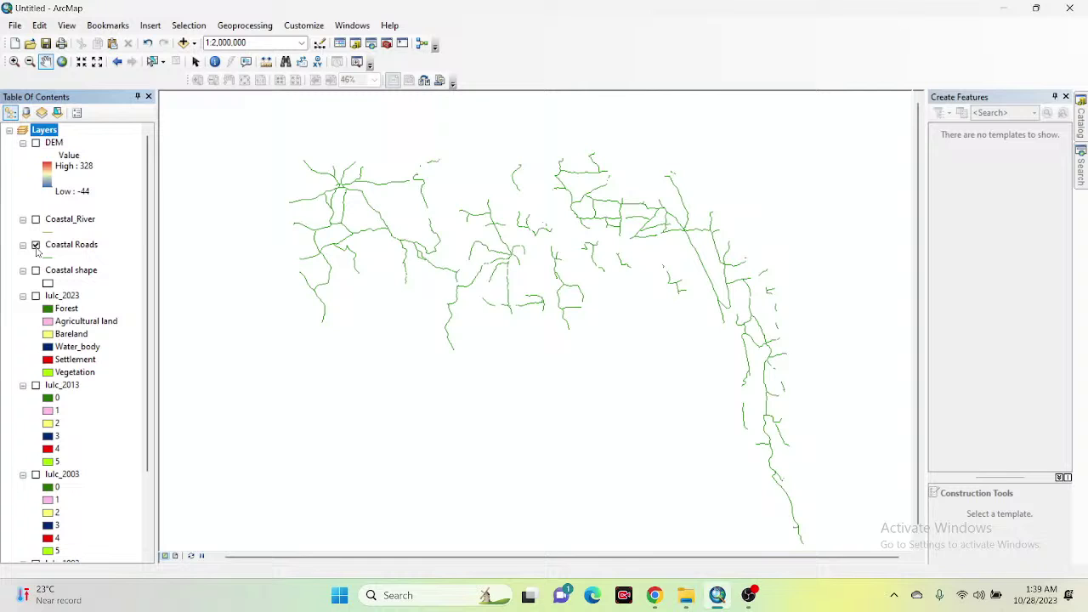
Step: Run Euclidean Distance on Coastal Roads with the default cell size, saving the output as dis_toroads in the GEE folder
left_click(1081, 126)
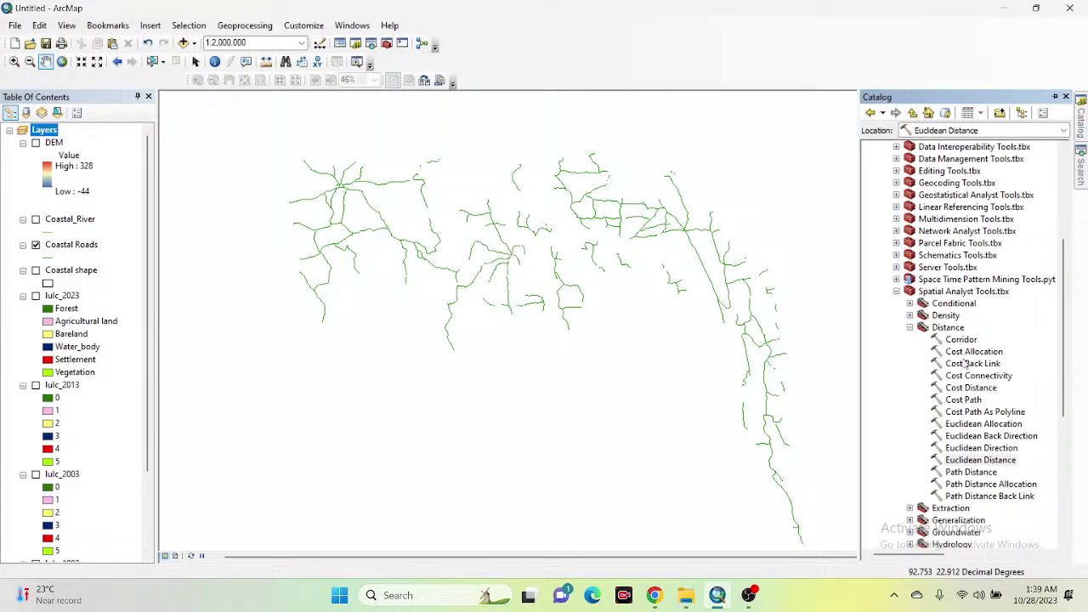
double_click(978, 461)
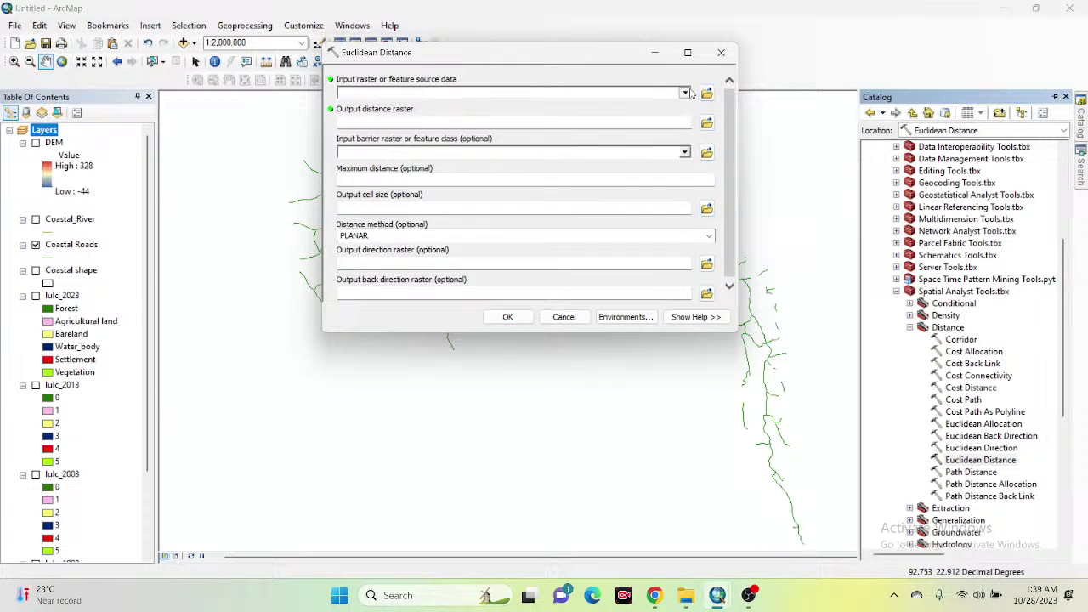
left_click(686, 93)
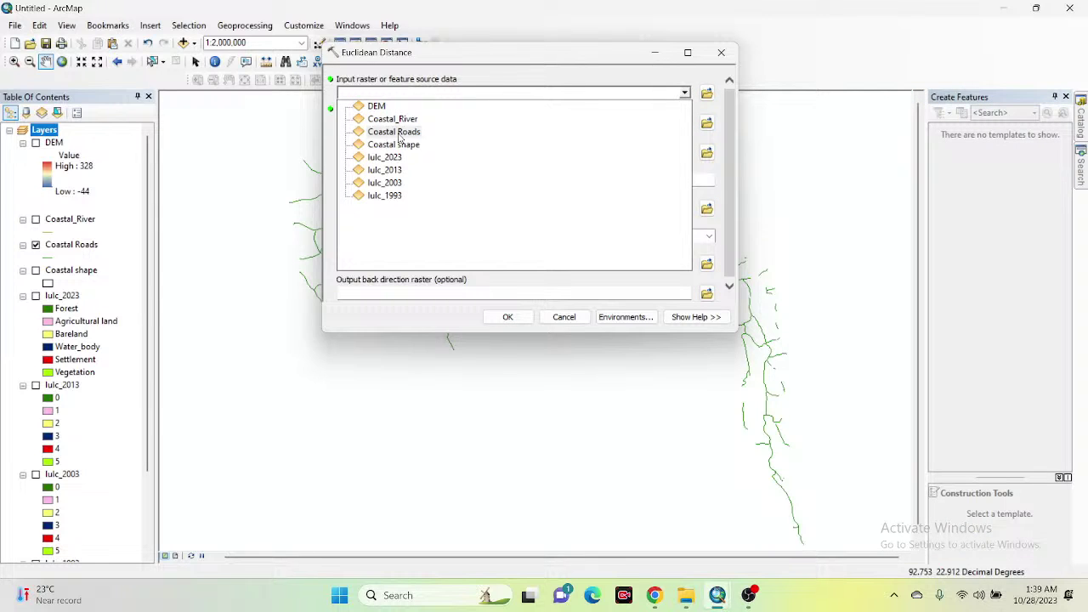
left_click(395, 131)
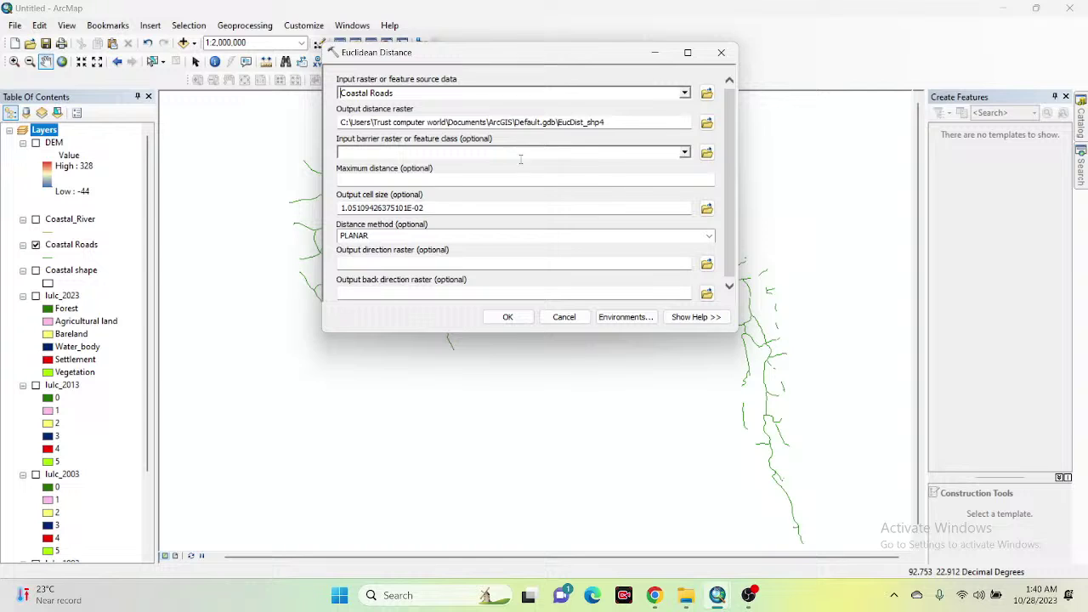
left_click(706, 123)
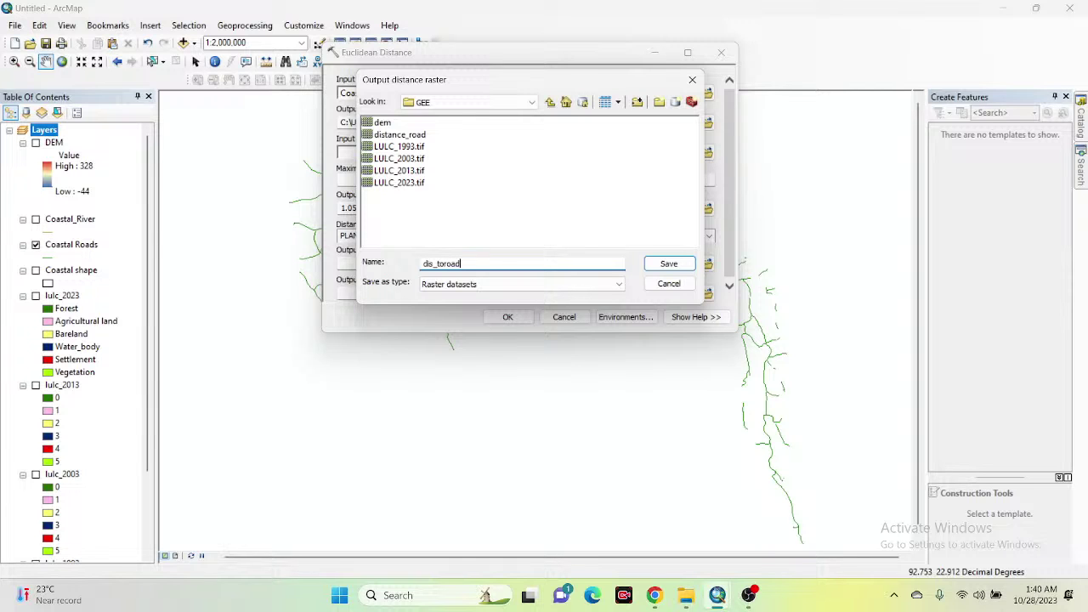
left_click(669, 265)
left_click(508, 317)
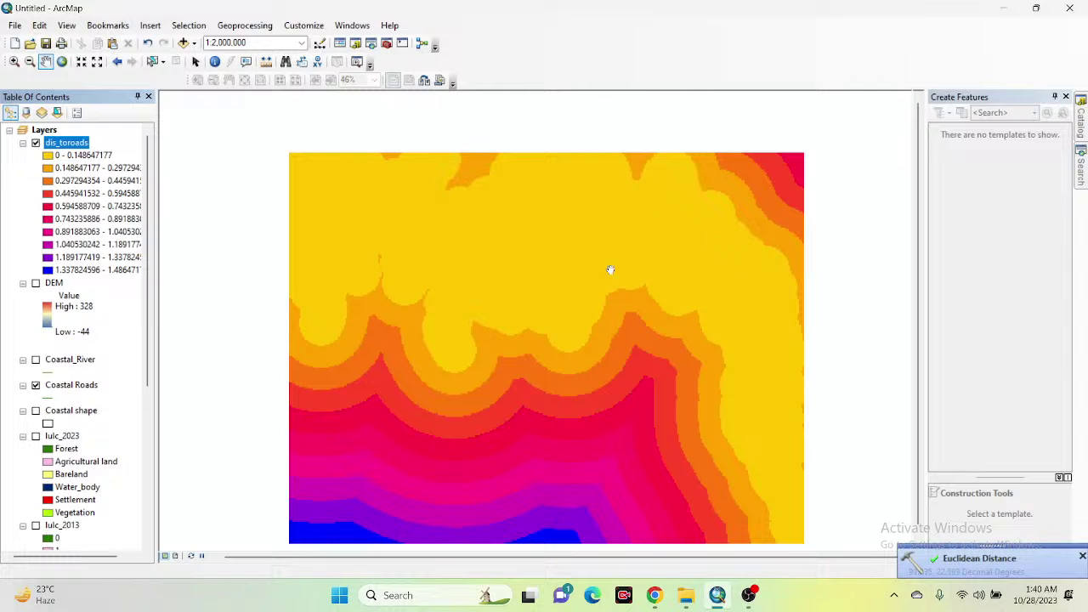
Step: Examine the dis_toroads raster and compare its coverage with the Coastal shape boundary
scroll(510, 309, "down", 1)
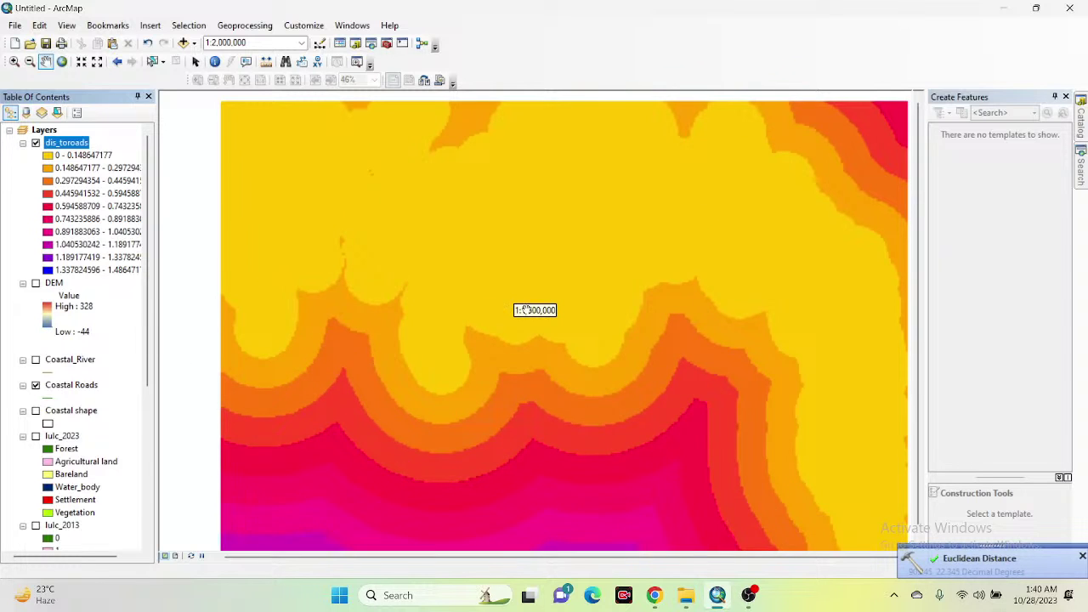
scroll(615, 316, "up", 2)
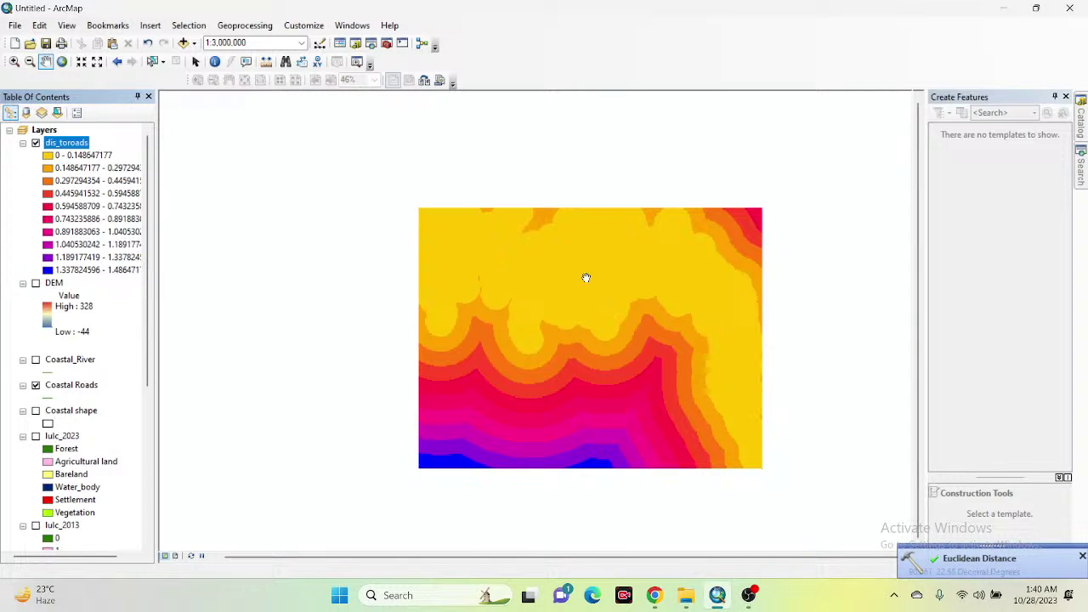
left_click_drag(569, 320, 548, 315)
scroll(538, 306, "down", 2)
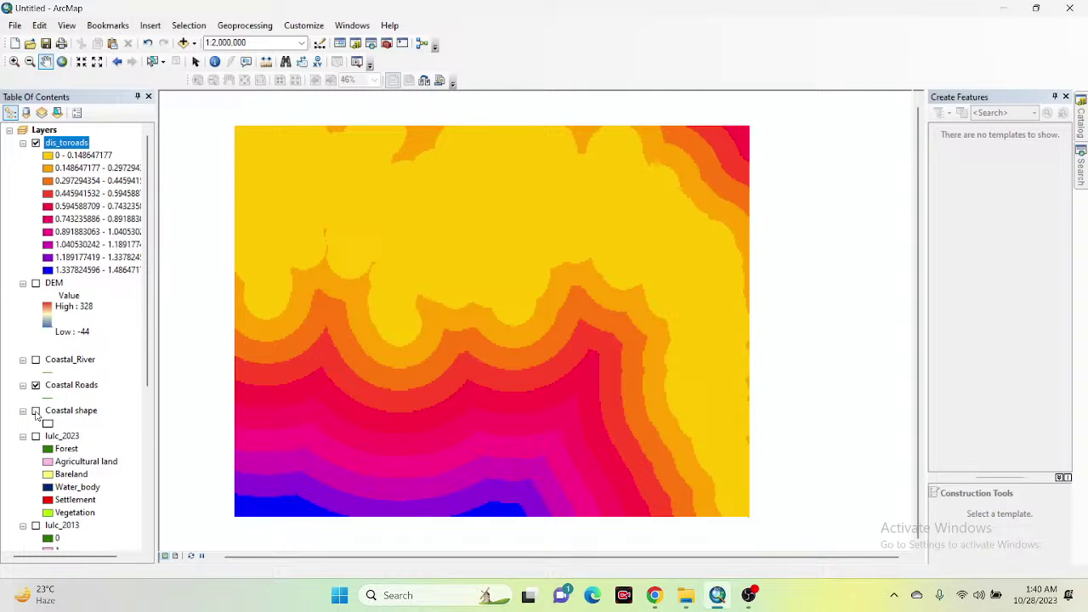
left_click(36, 413)
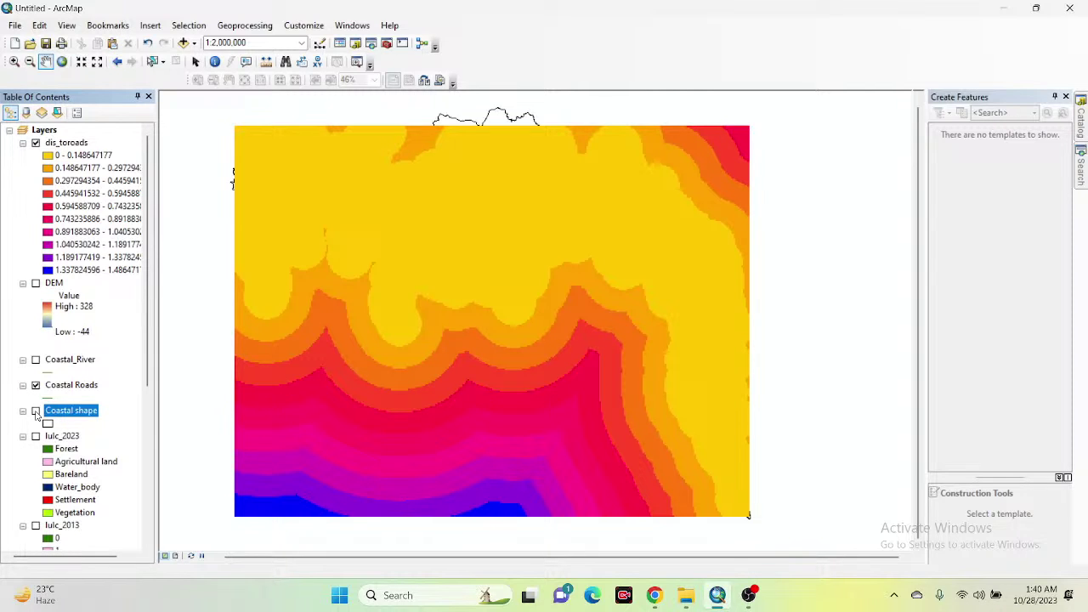
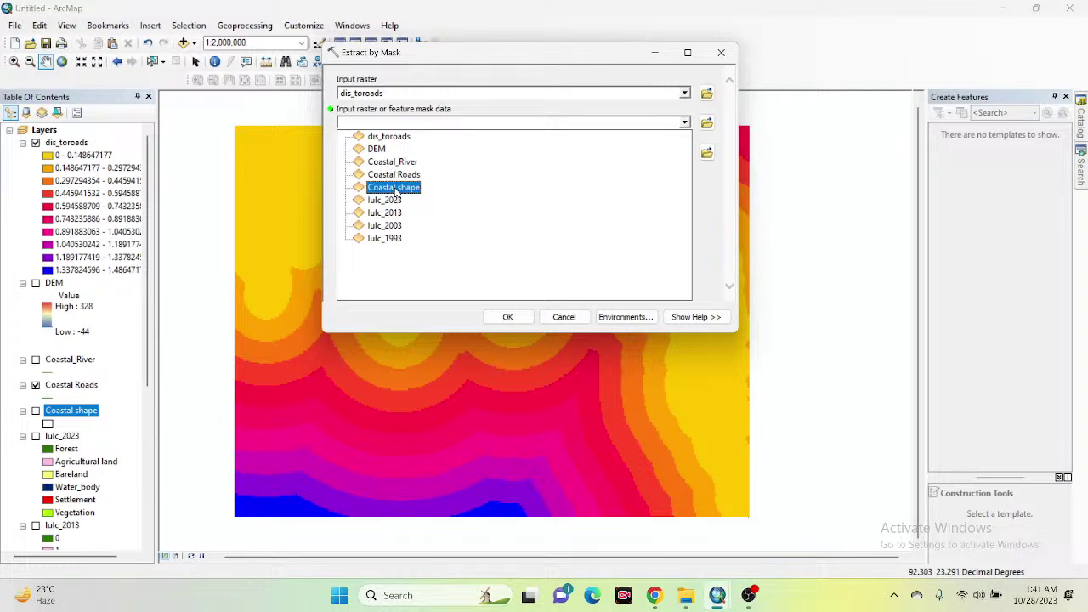
Step: Try to extract dis_toroads with the Coastal shape mask, naming the output distance_to_roads and alternatively Distance_Roads in the GEE folder
left_click(395, 188)
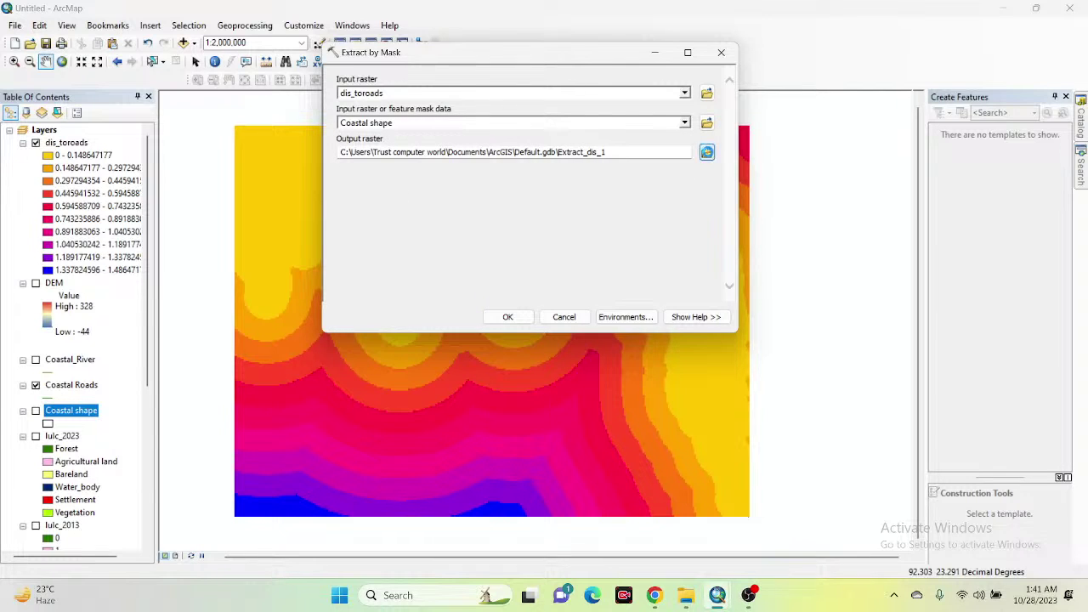
left_click(707, 153)
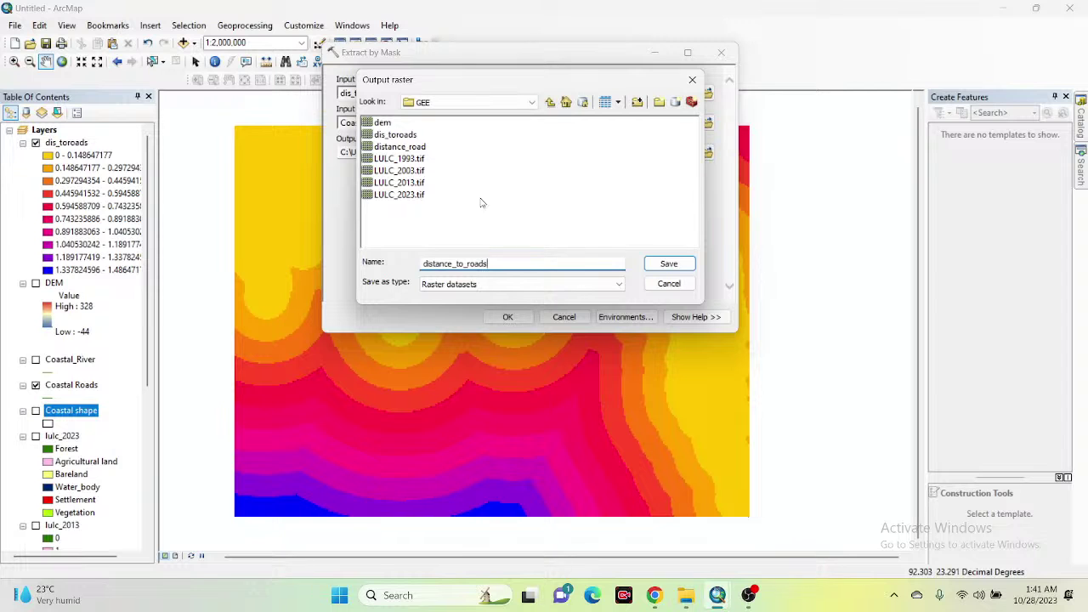
left_click(666, 264)
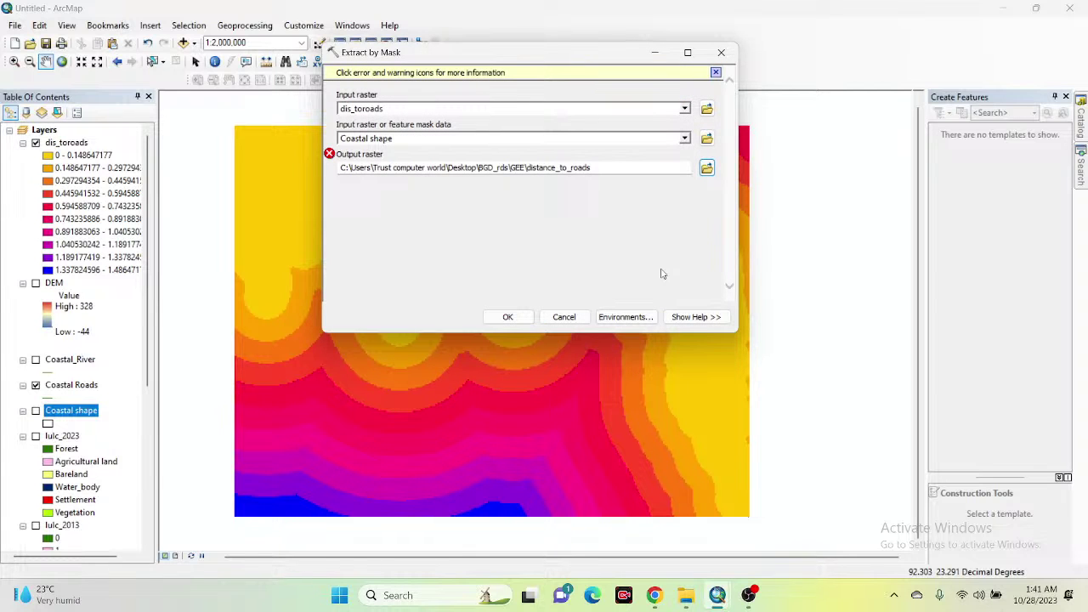
left_click(706, 167)
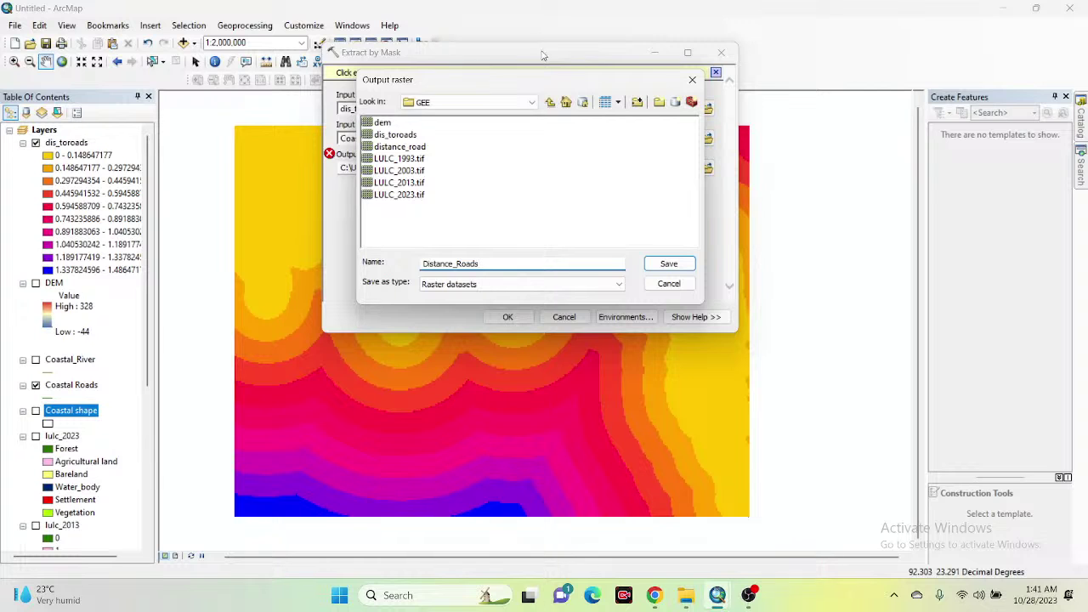
left_click(679, 264)
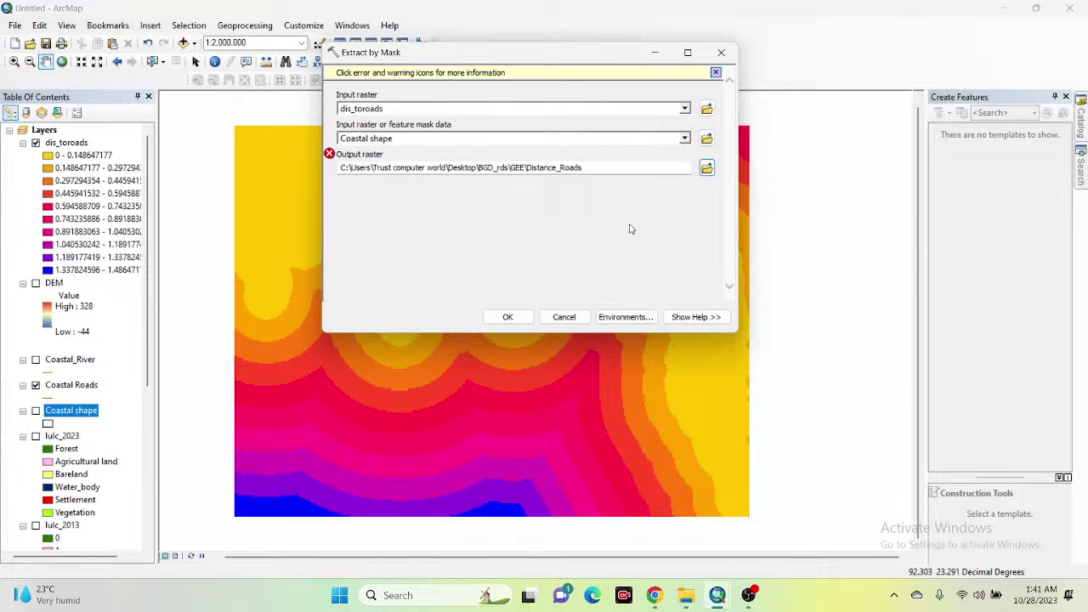
left_click(497, 319)
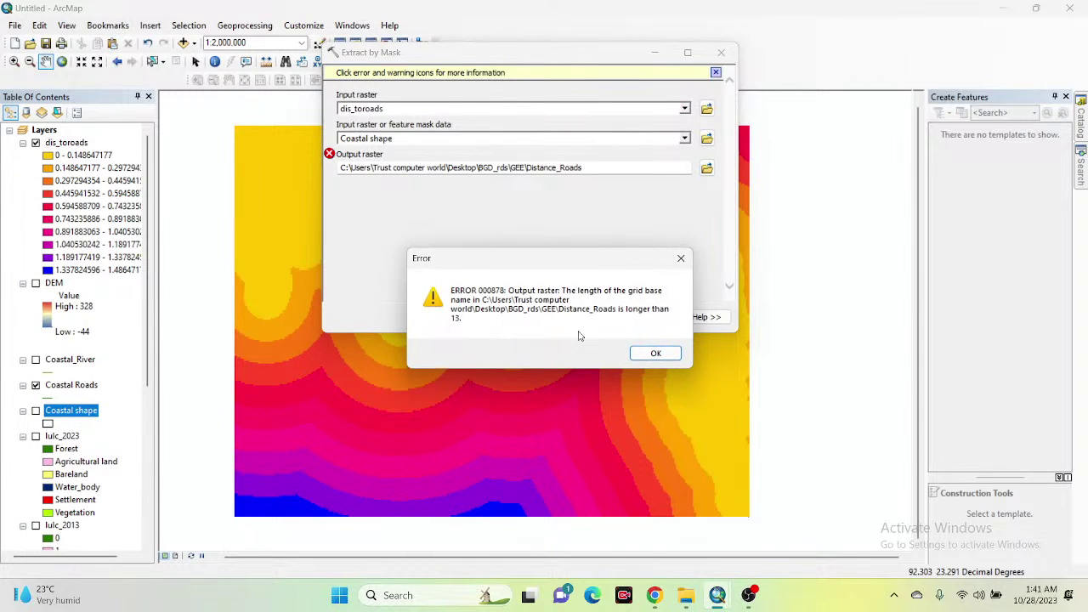
left_click(655, 353)
Step: Try to run the mask extraction with the output saved as distance_roads in the Coastal shape file folder, and close the tool
left_click(706, 168)
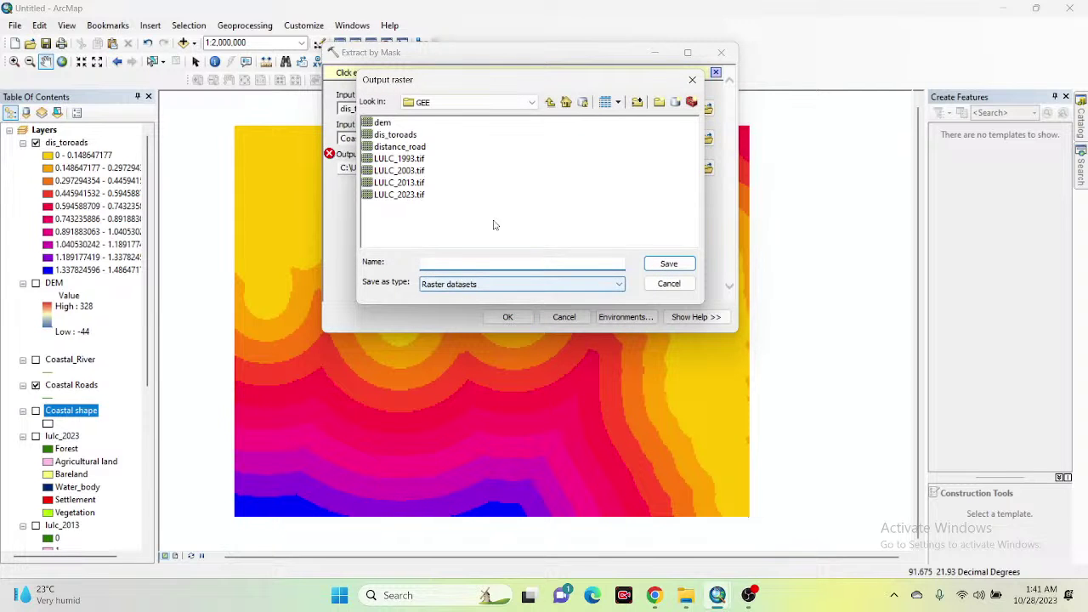
left_click(637, 102)
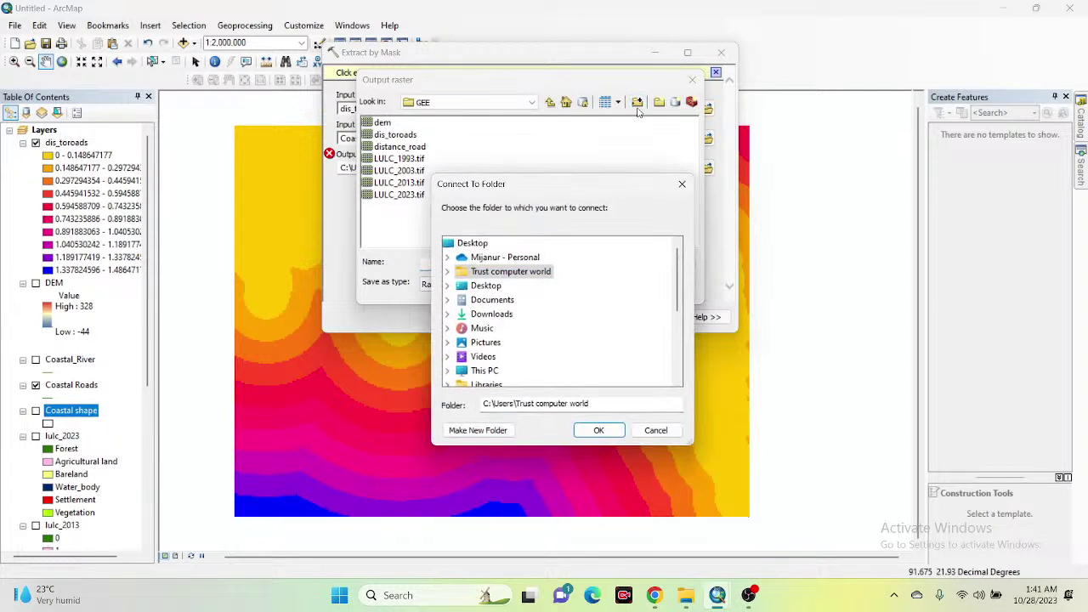
double_click(483, 285)
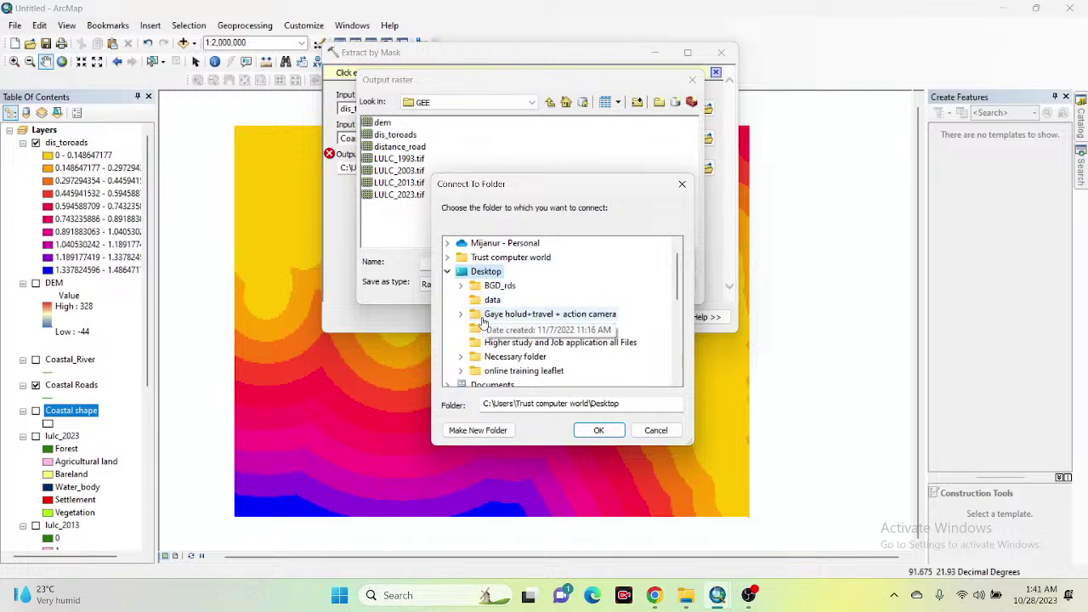
double_click(495, 287)
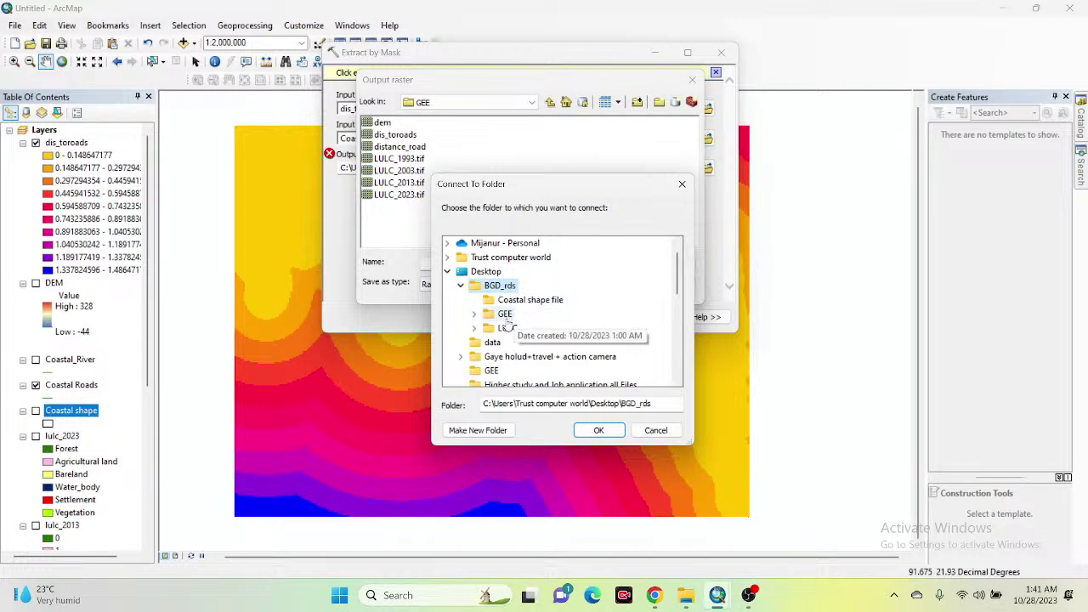
left_click(516, 301)
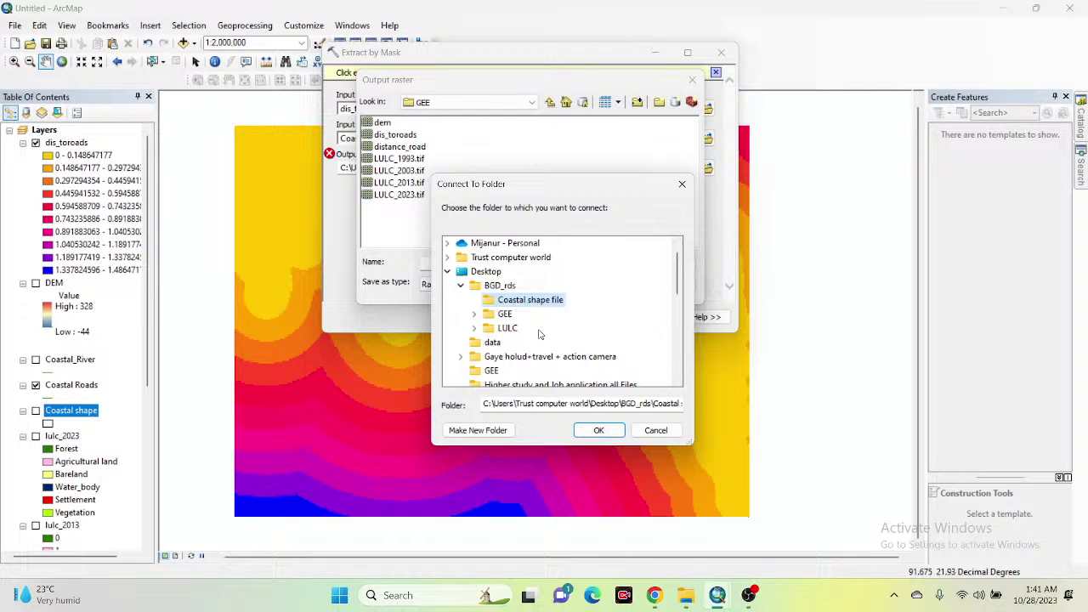
left_click(598, 430)
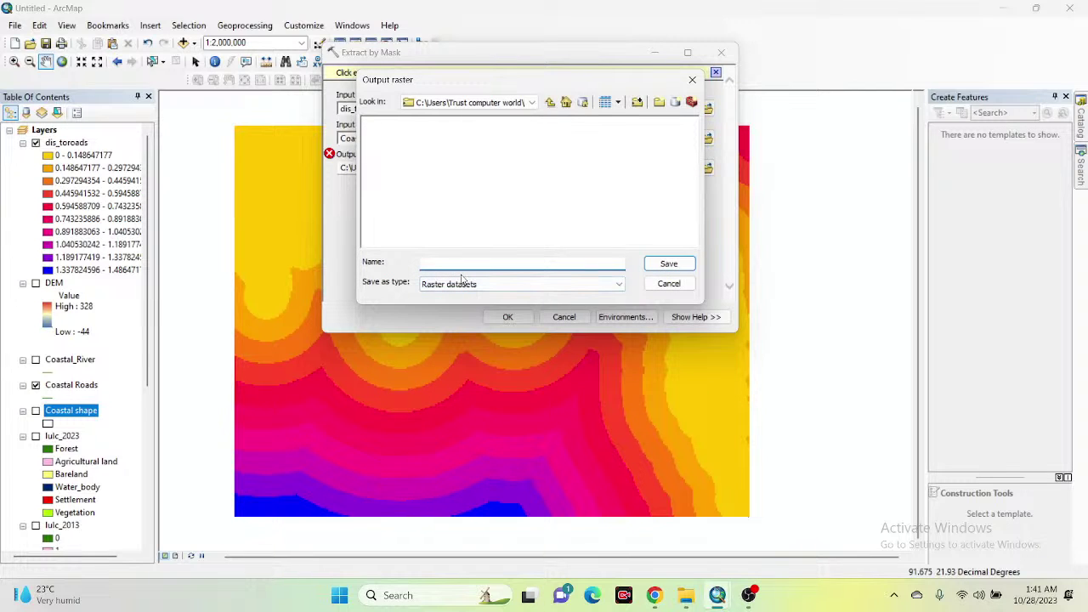
type("distance_roads")
left_click(667, 266)
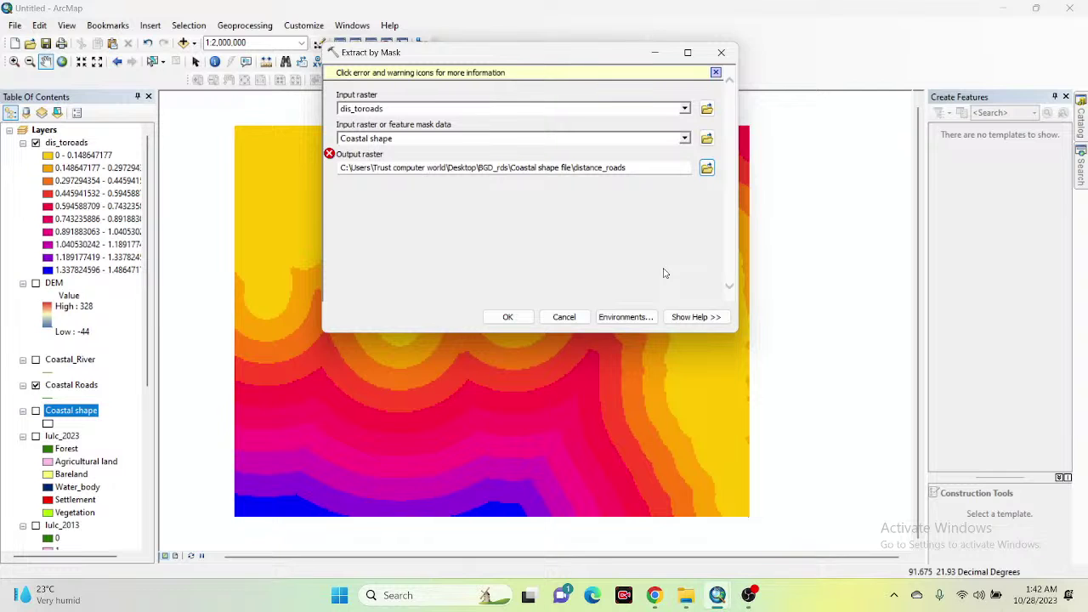
left_click(716, 72)
left_click(501, 316)
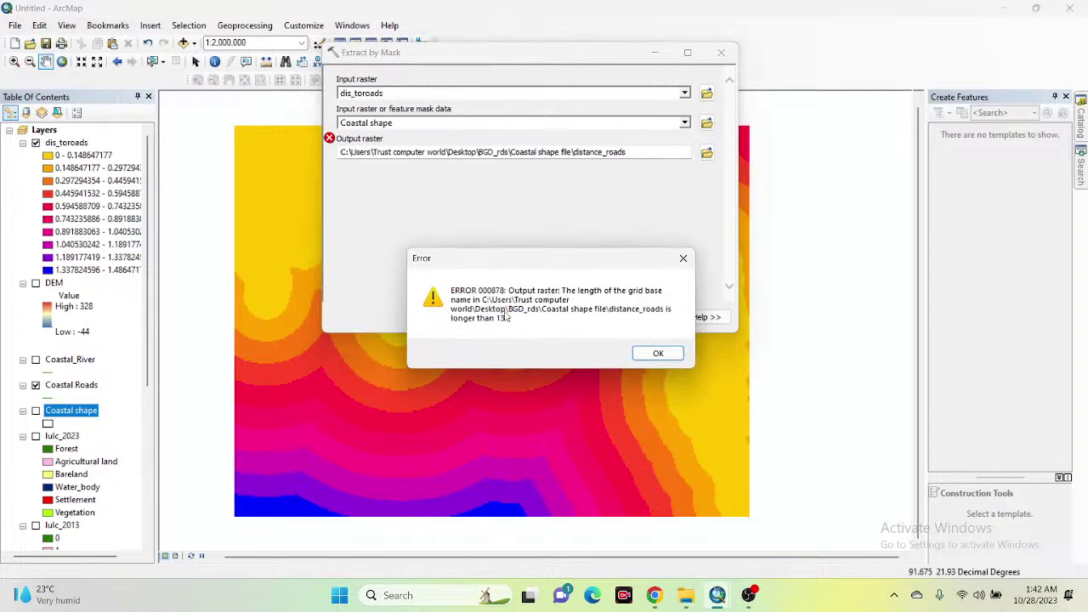
left_click(658, 352)
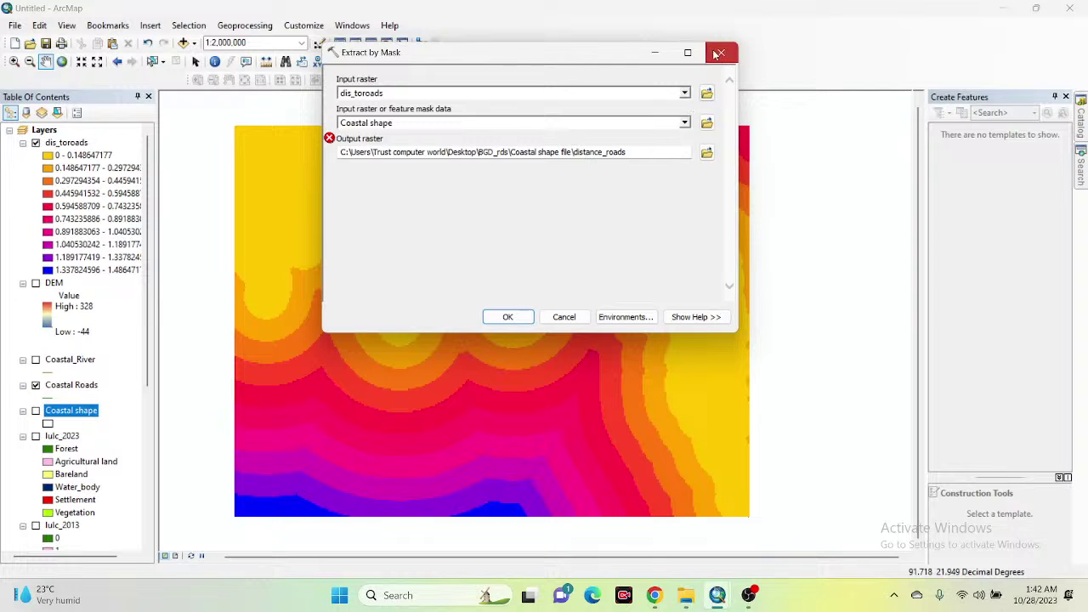
left_click(721, 52)
Step: Run Extract by Mask on dis_toroads with Coastal shape as the mask, keeping the default output path
left_click(1081, 123)
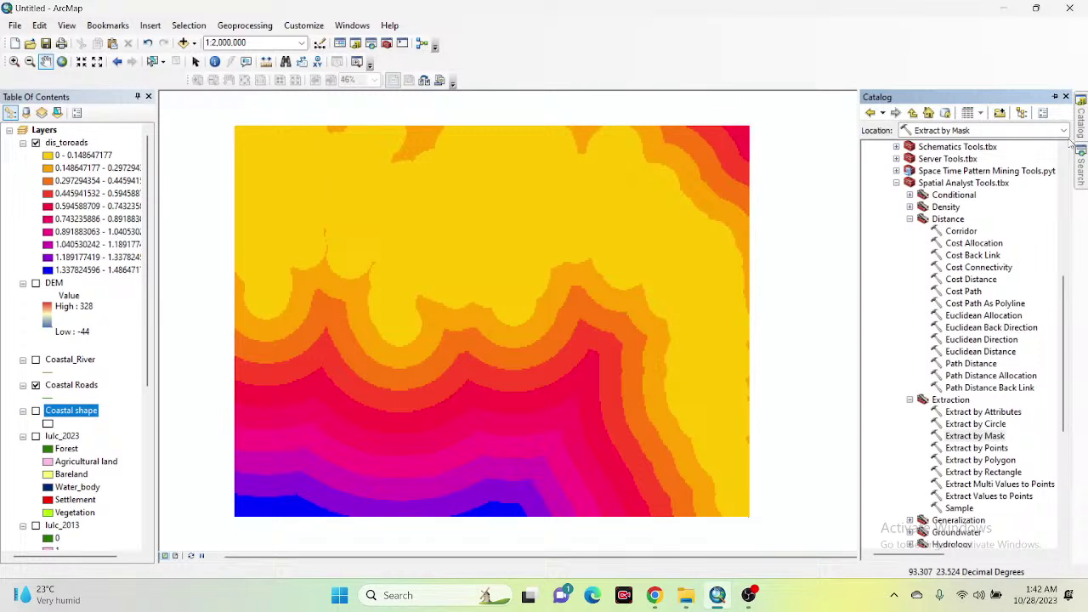
double_click(973, 437)
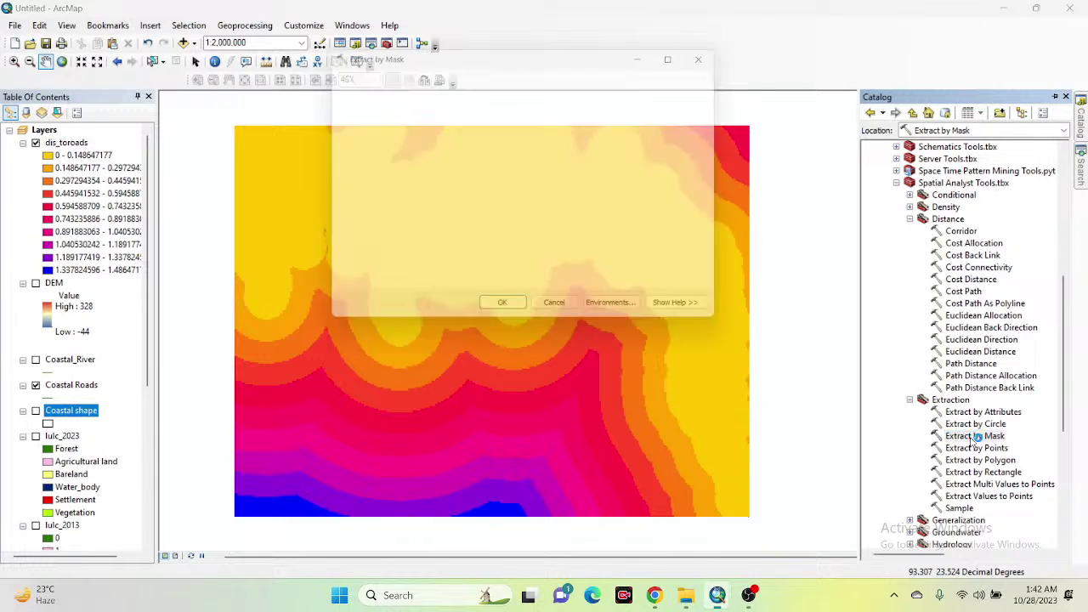
left_click(684, 92)
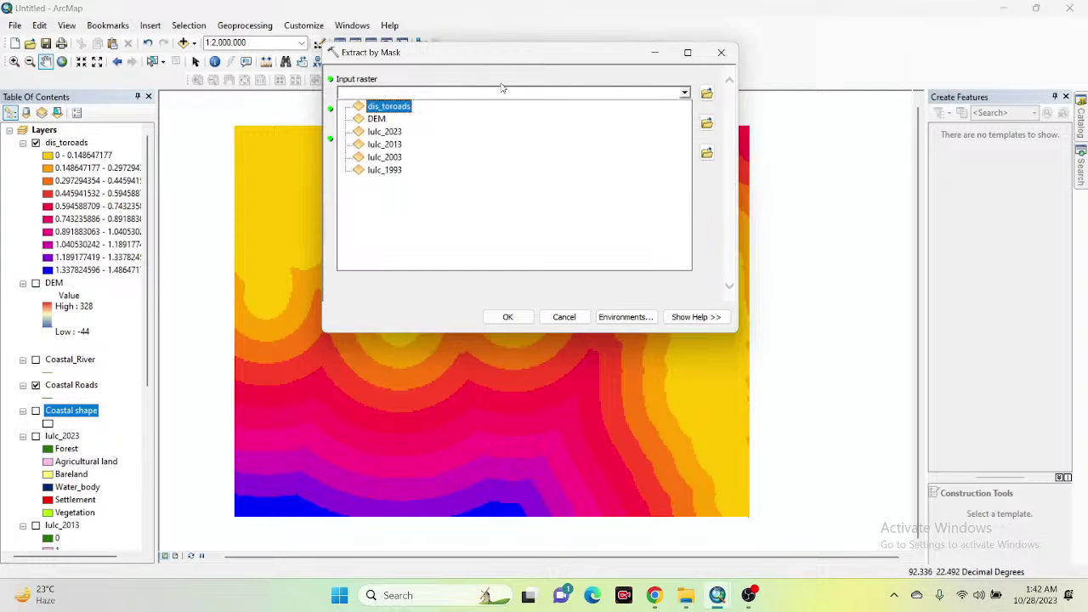
left_click(390, 105)
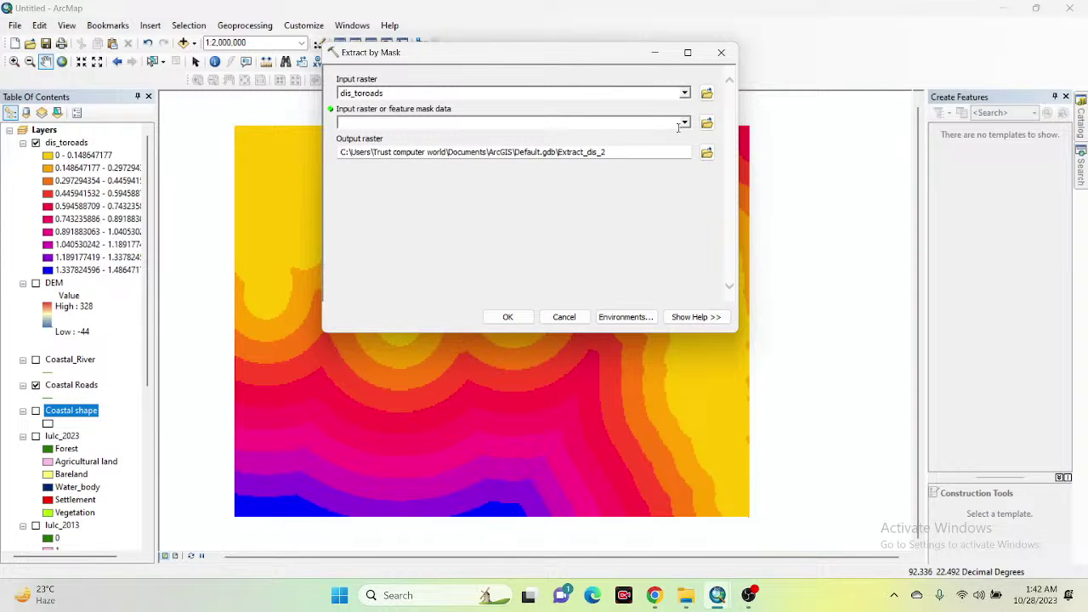
left_click(684, 124)
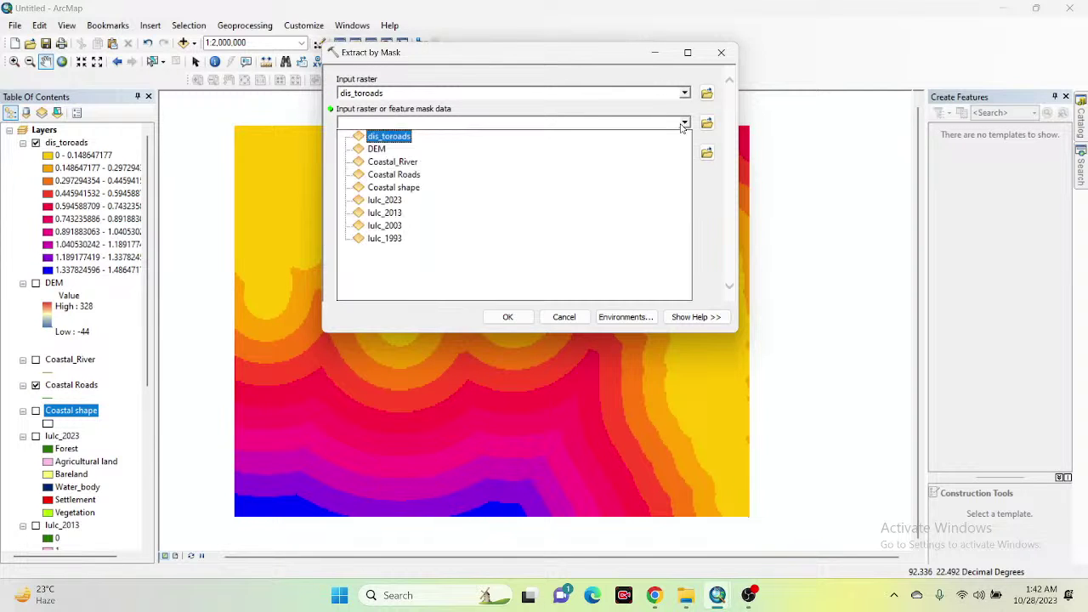
left_click(392, 189)
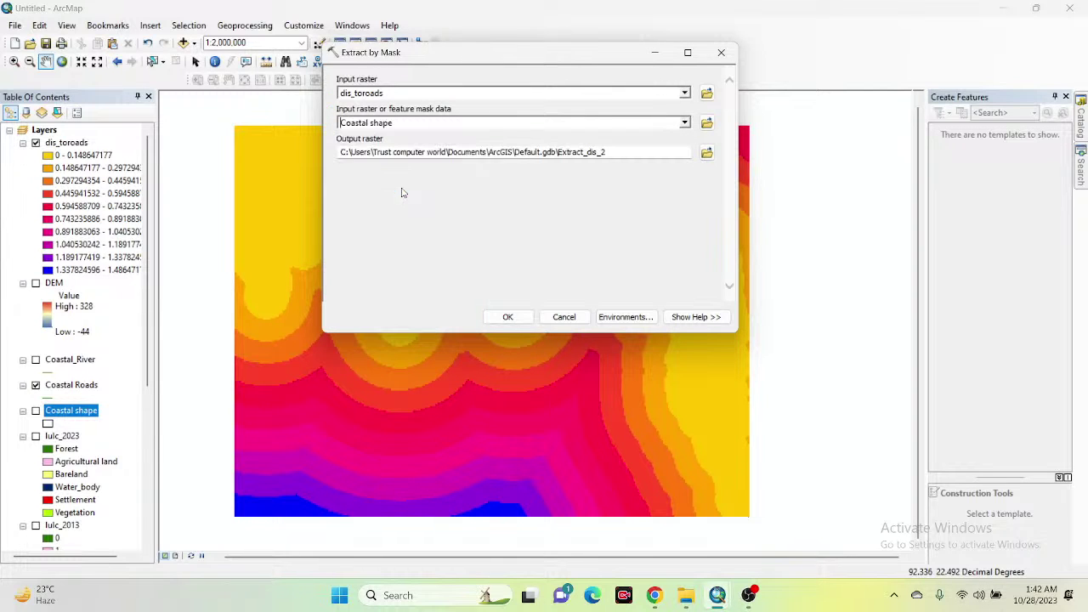
left_click(509, 317)
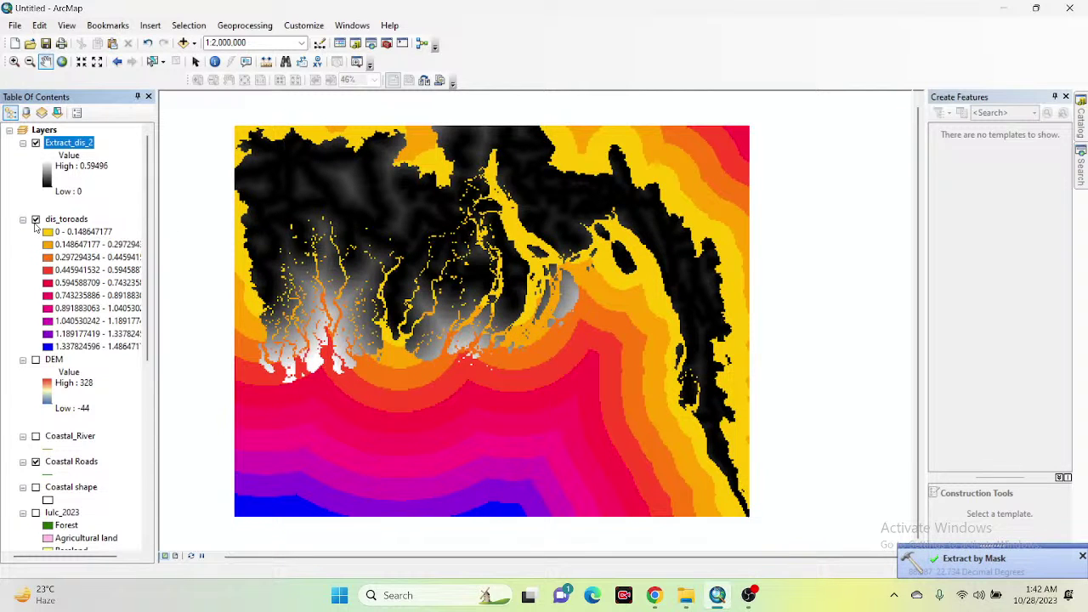
Step: Hide the unclipped dis_toroads layer and remove it from the map
left_click(35, 220)
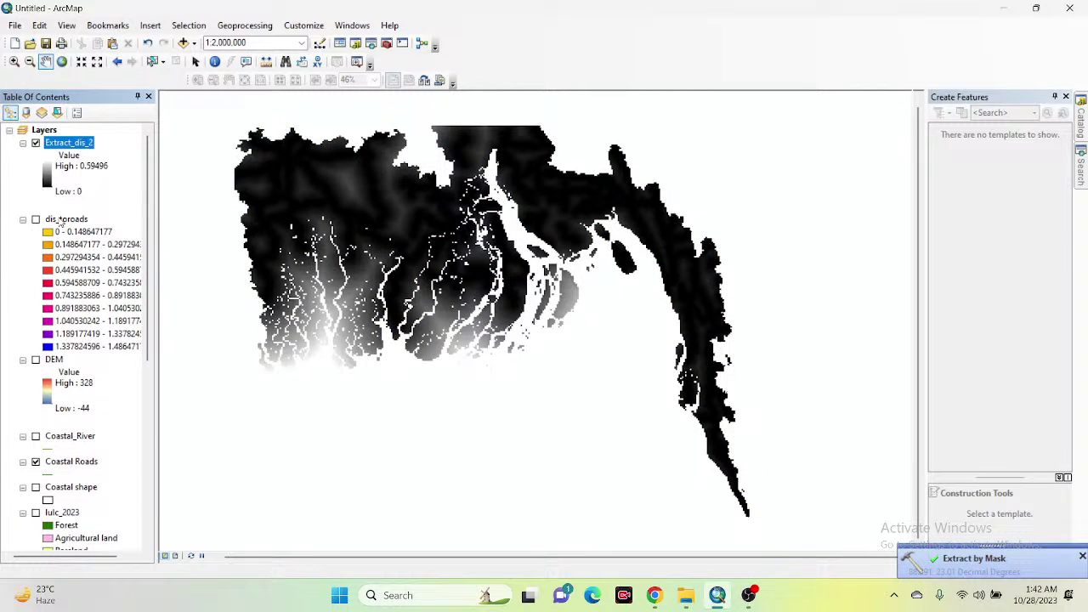
right_click(61, 222)
left_click(100, 241)
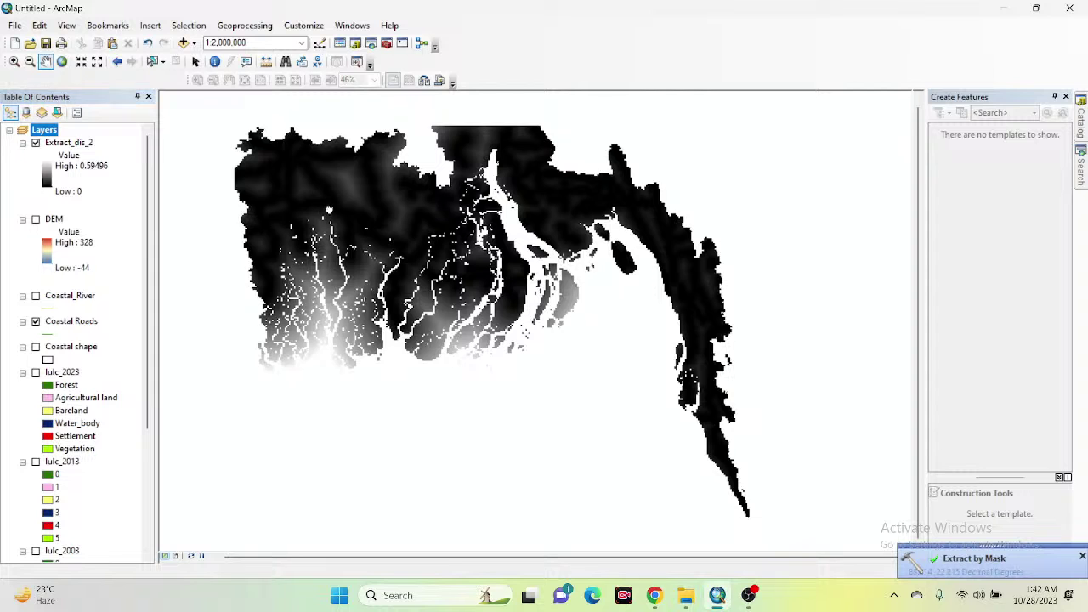
Step: Symbolize the extracted road-distance raster as Classified with 10 classes and the green-to-yellow-to-red color ramp
right_click(69, 144)
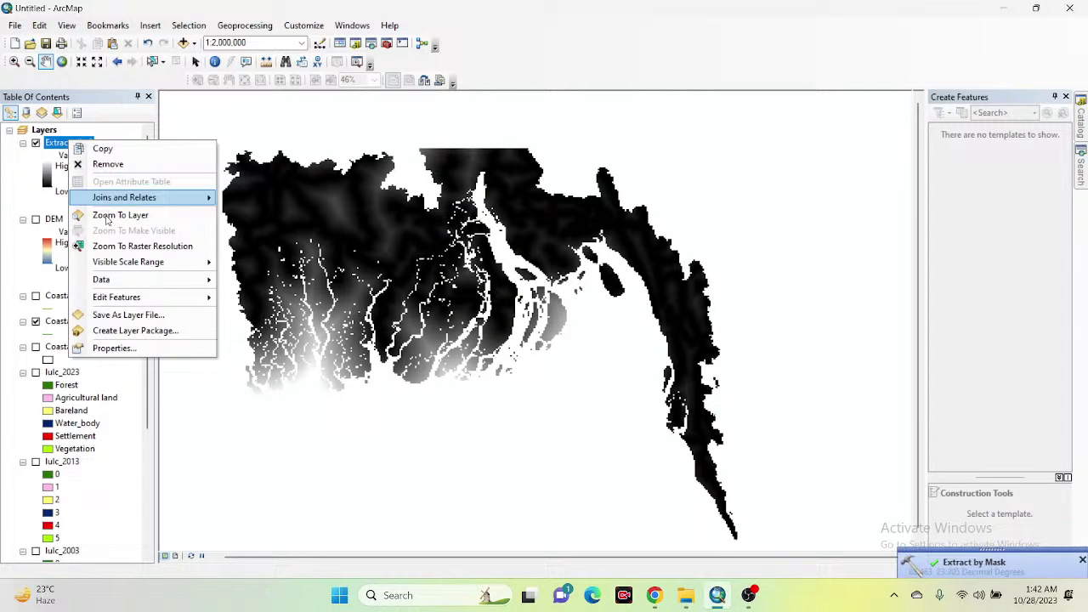
left_click(111, 344)
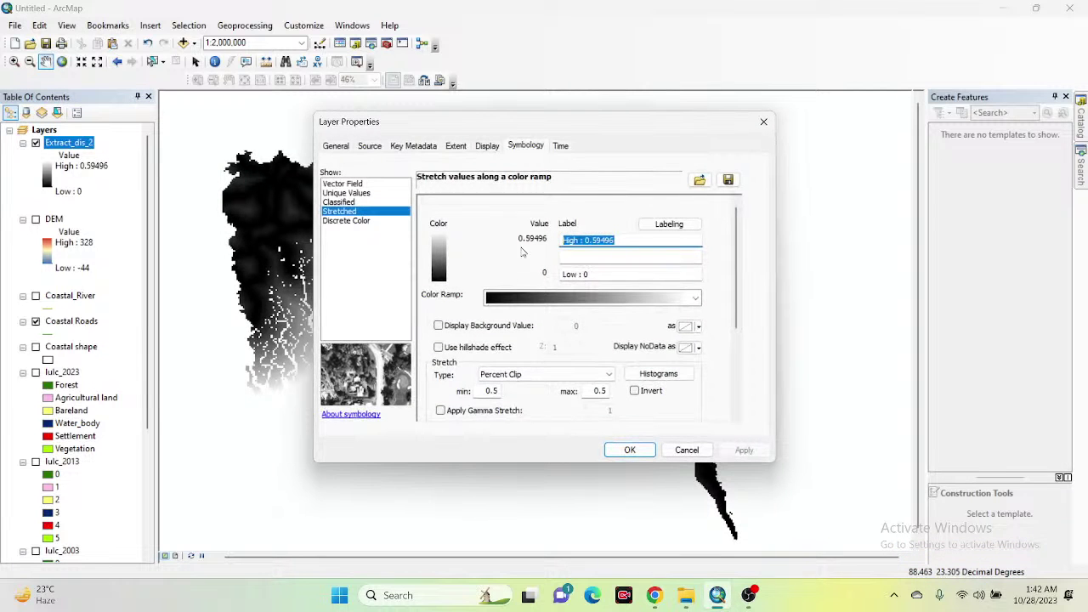
left_click(349, 203)
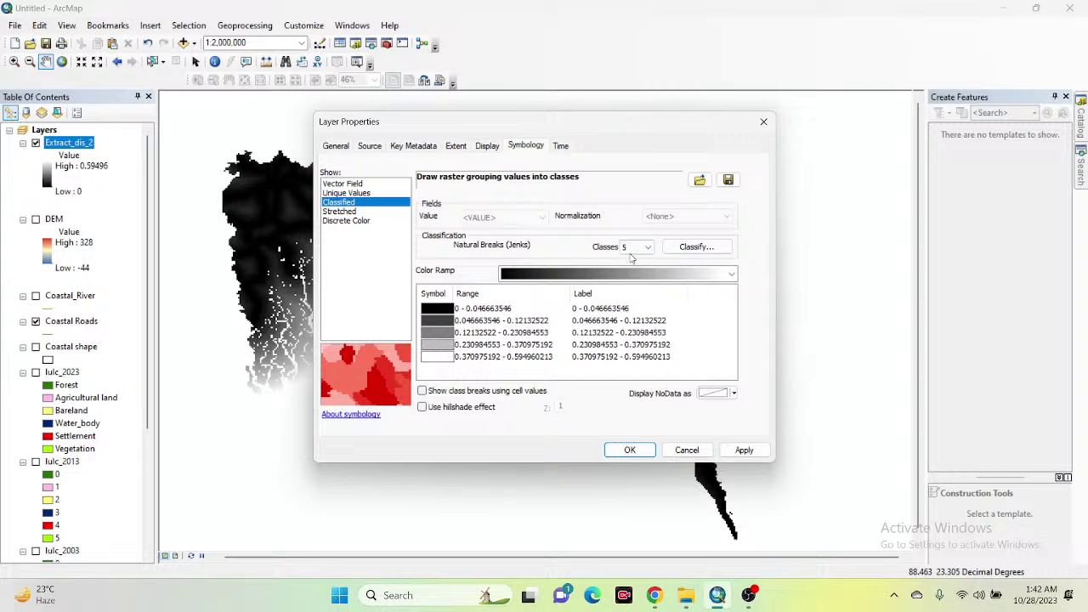
left_click(646, 247)
scroll(629, 332, "up", 3)
left_click(627, 328)
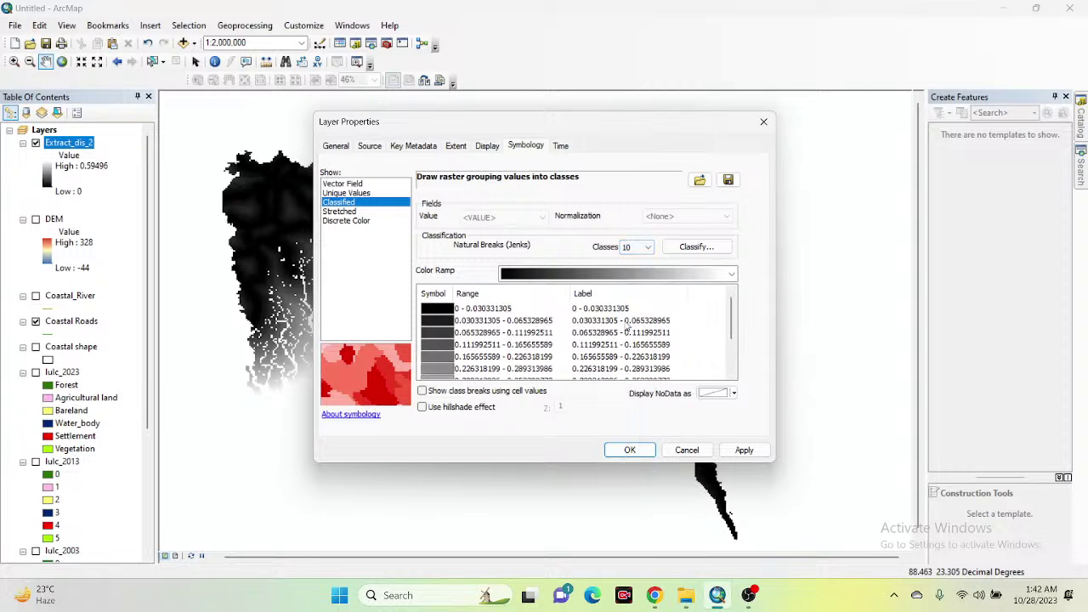
left_click(672, 274)
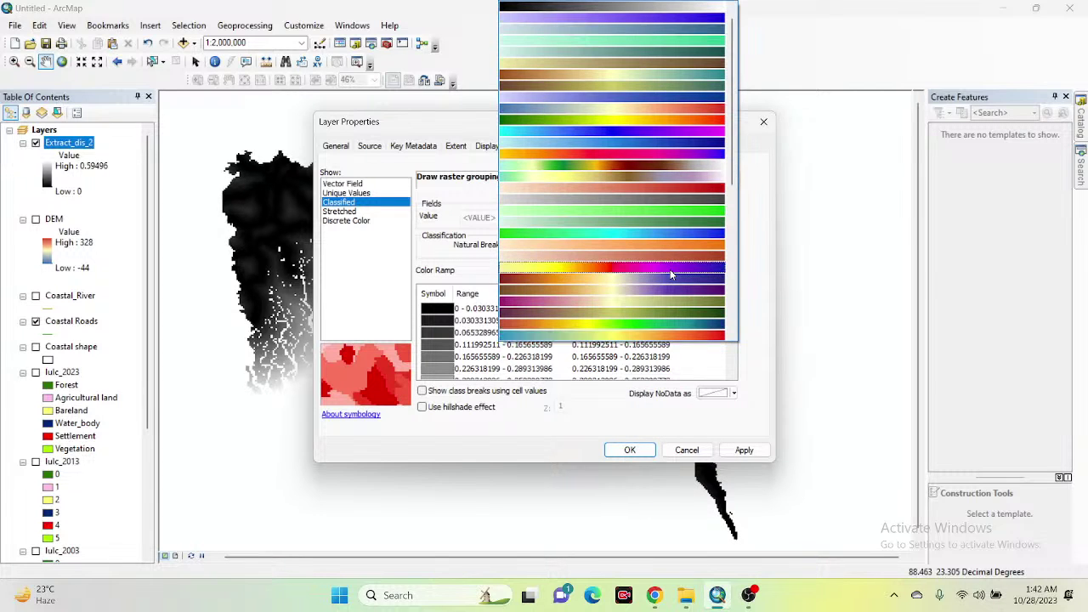
left_click(664, 125)
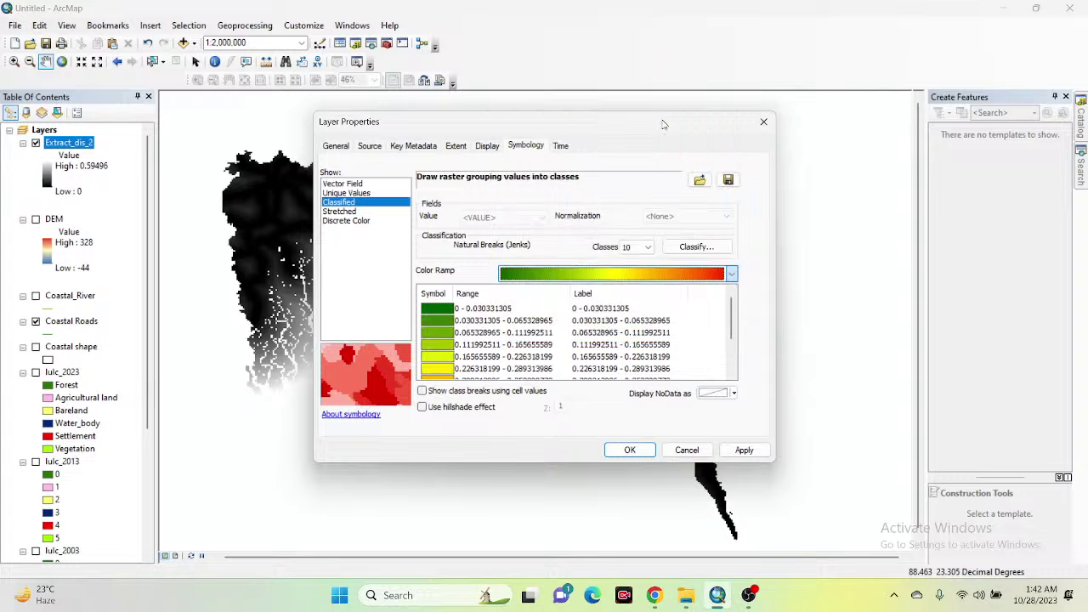
left_click(744, 449)
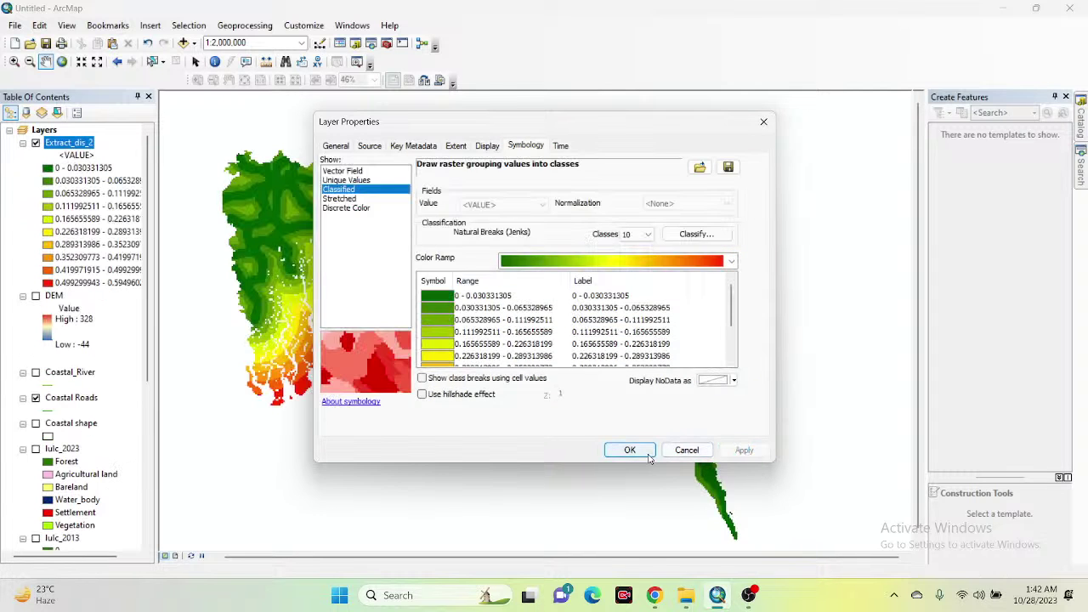
left_click(629, 449)
Step: Examine the classified road-distance raster across the coastal area at 1:1,500,000 scale
key("Up")
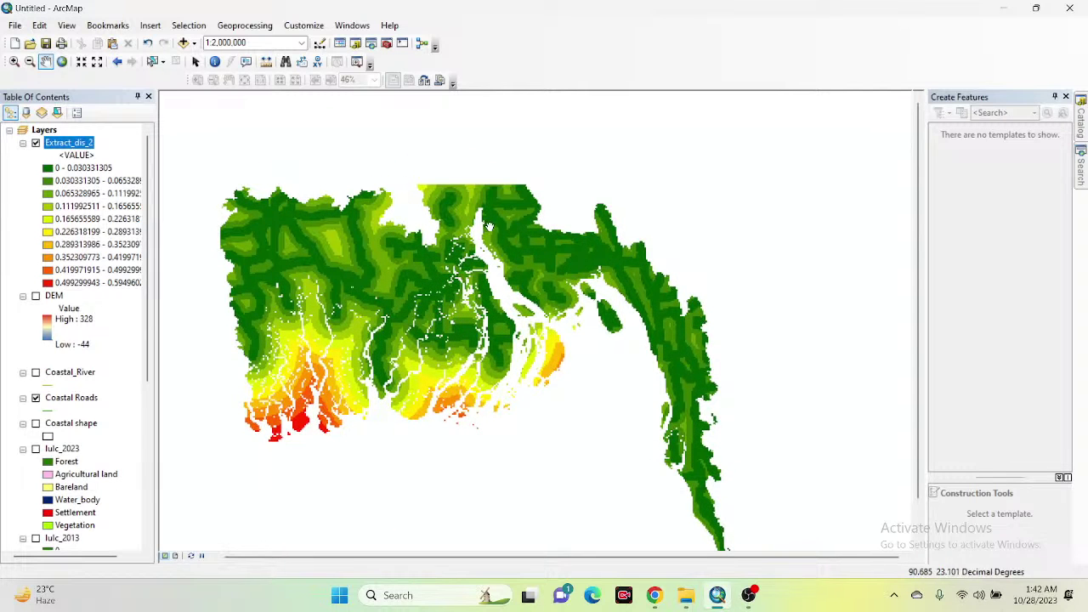
key("Left")
scroll(470, 272, "up", 2)
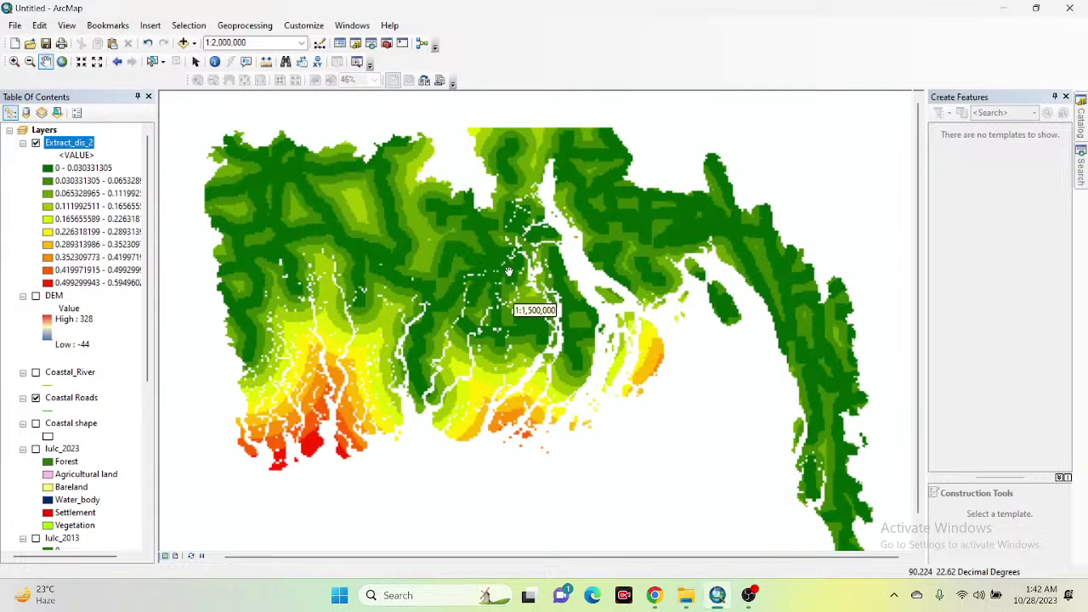
key("Down")
key("Down")
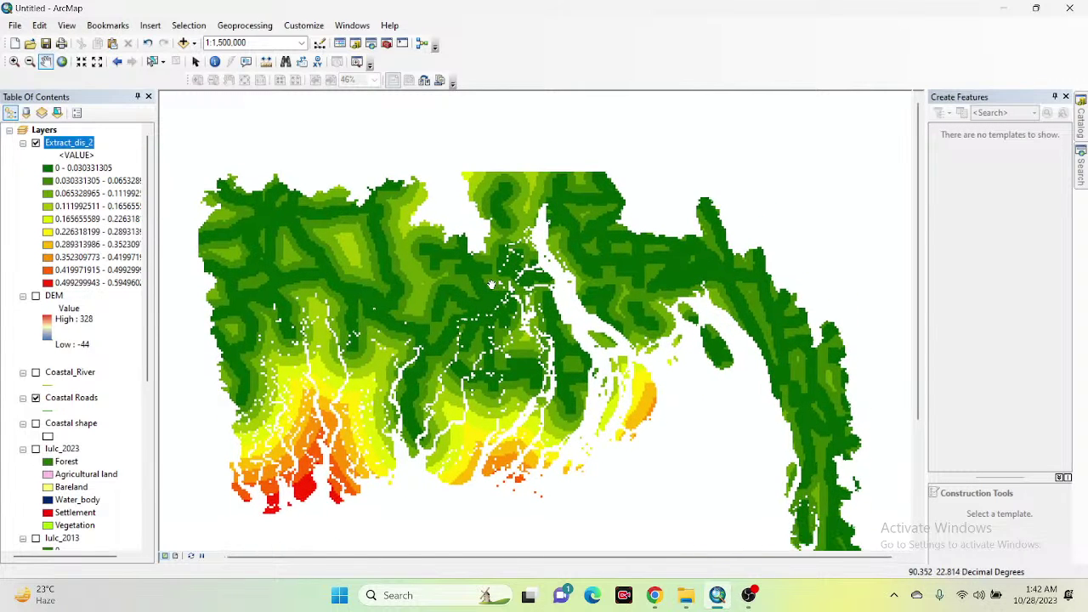
left_click_drag(544, 228, 552, 265)
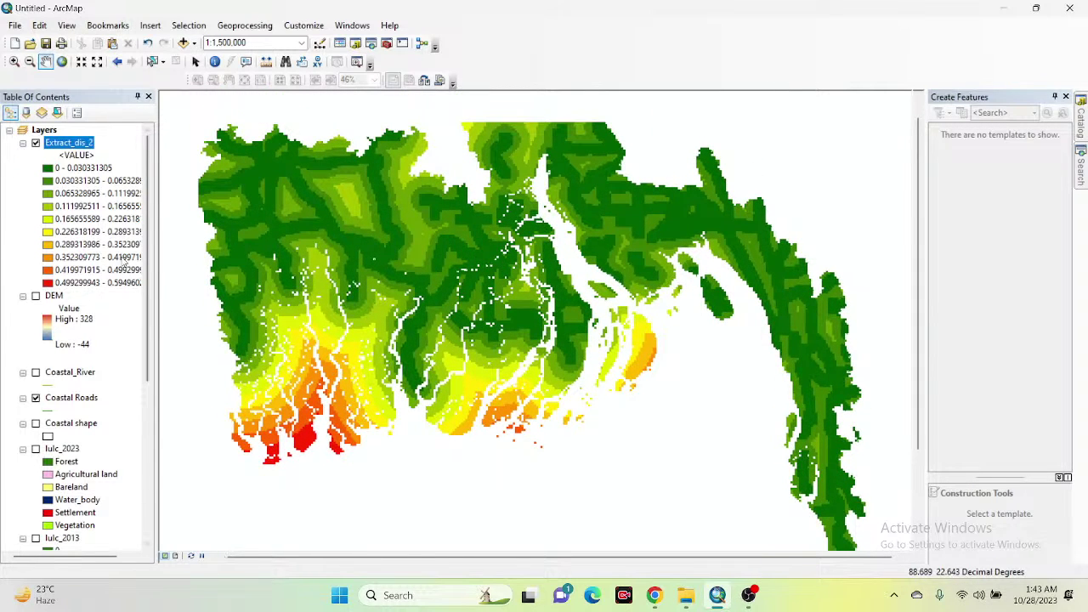
Step: Show the Coastal_River layer and hide the extracted road-distance raster and the Coastal Roads layer
left_click(37, 374)
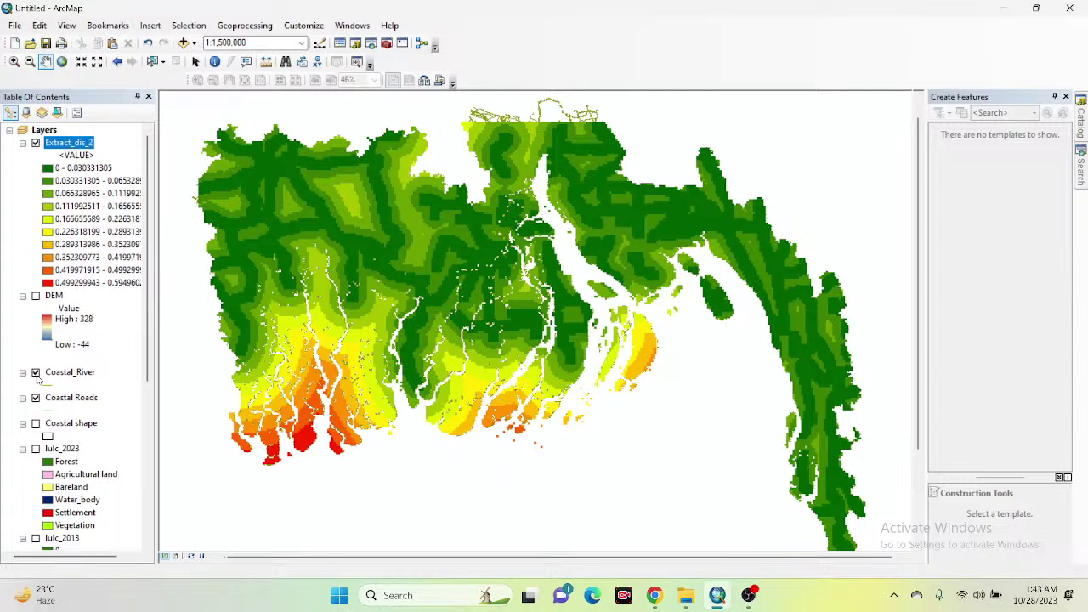
left_click(36, 143)
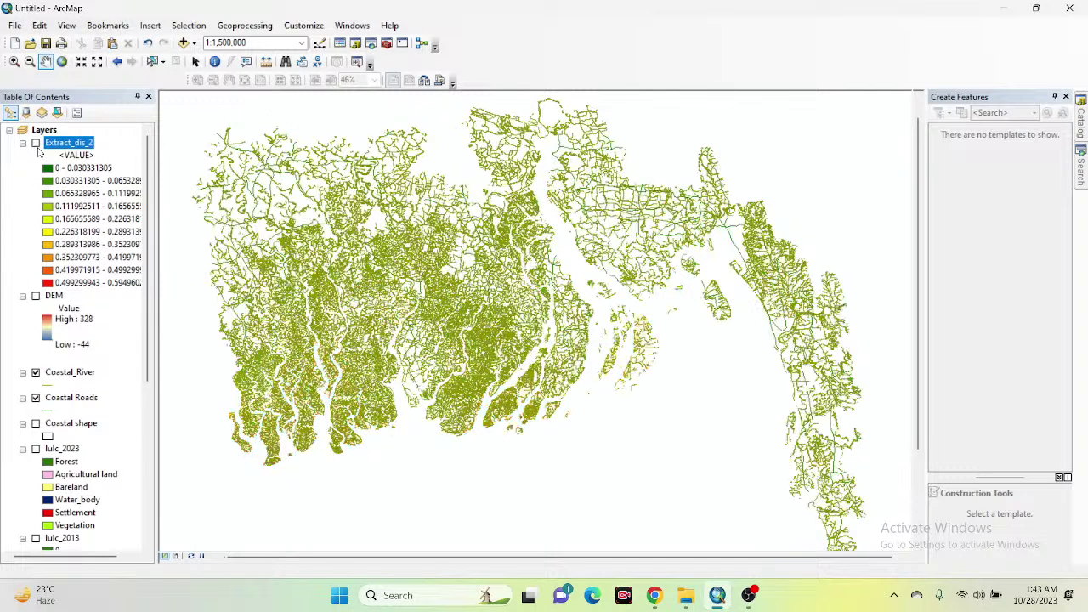
left_click_drag(726, 350, 726, 328)
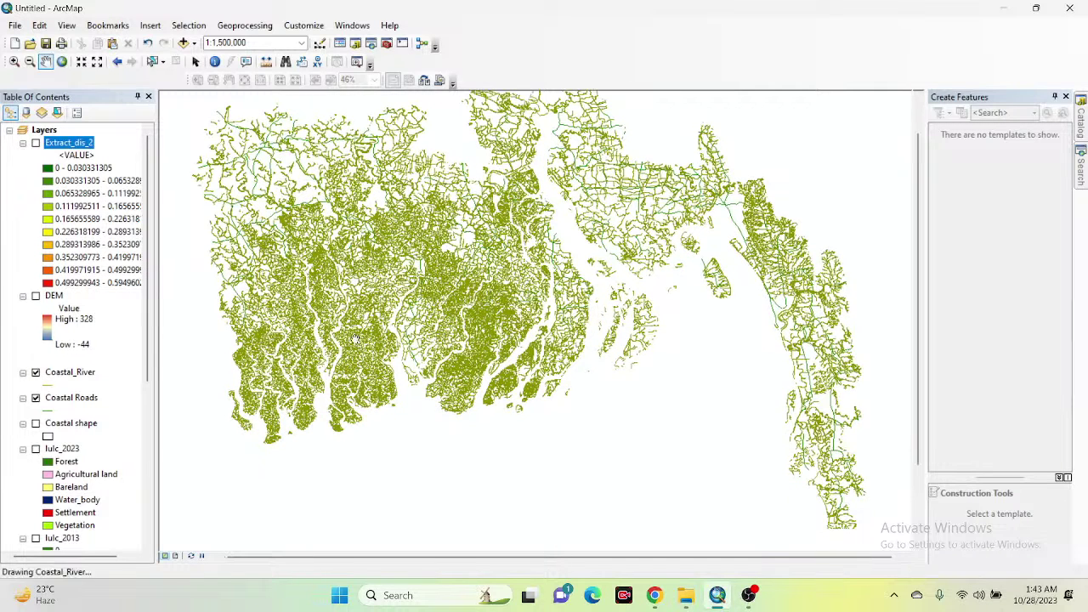
left_click(35, 398)
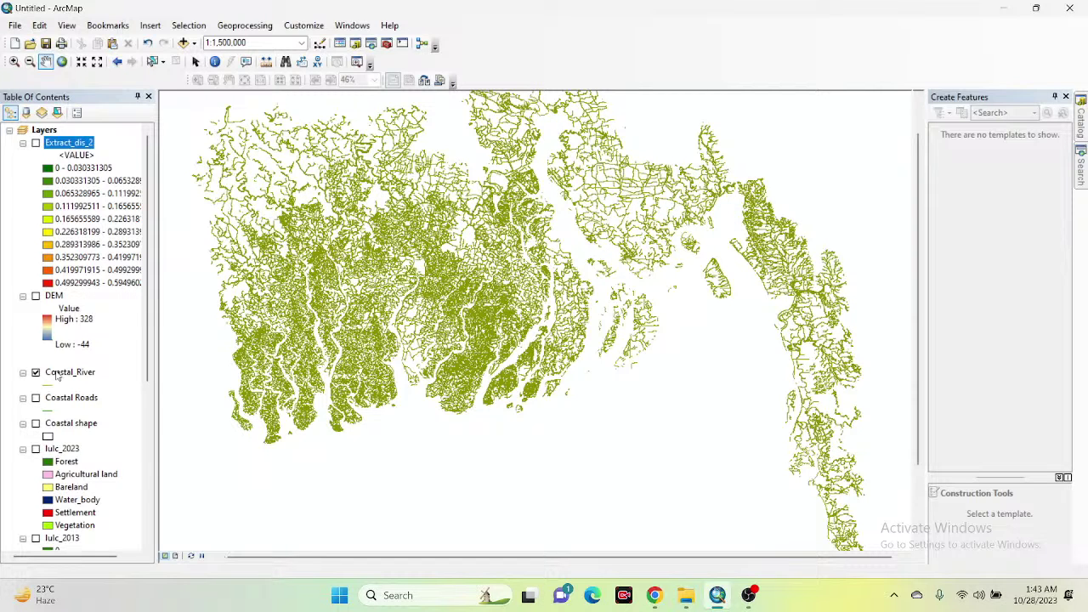
left_click(1081, 128)
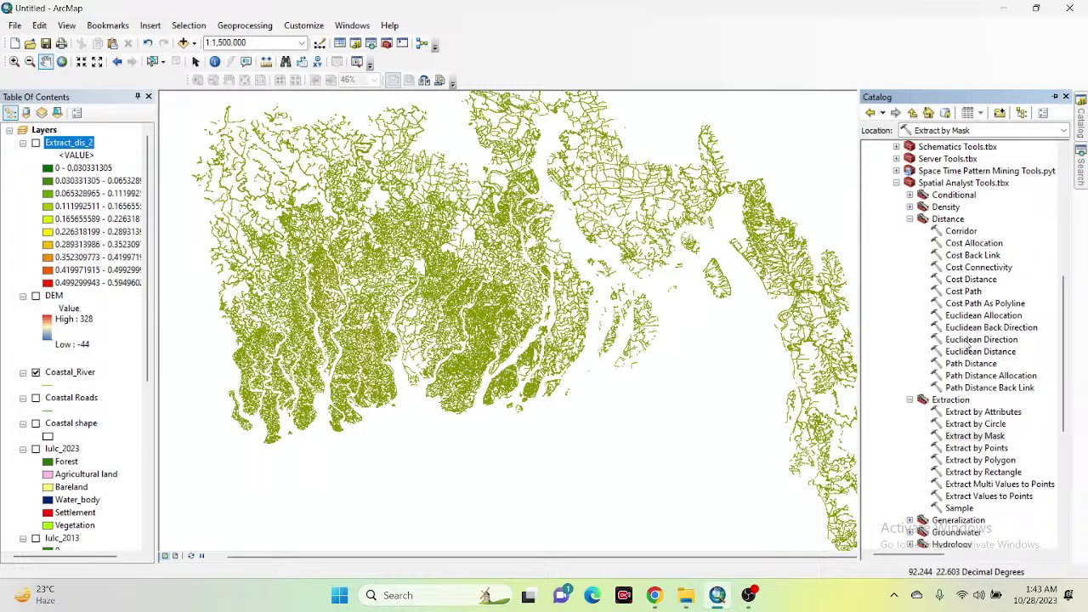
double_click(977, 351)
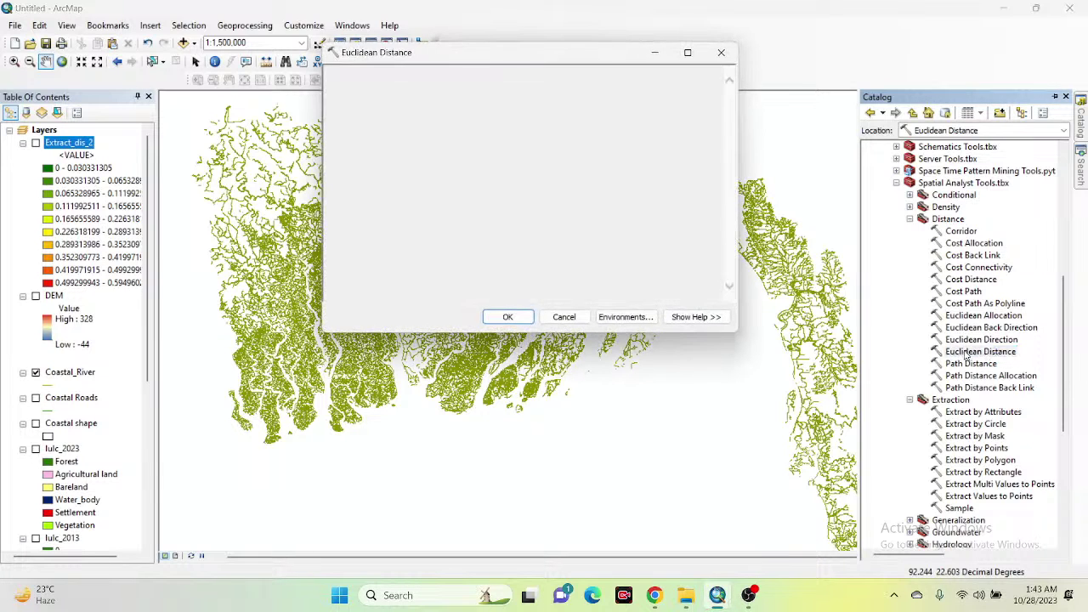
left_click(684, 91)
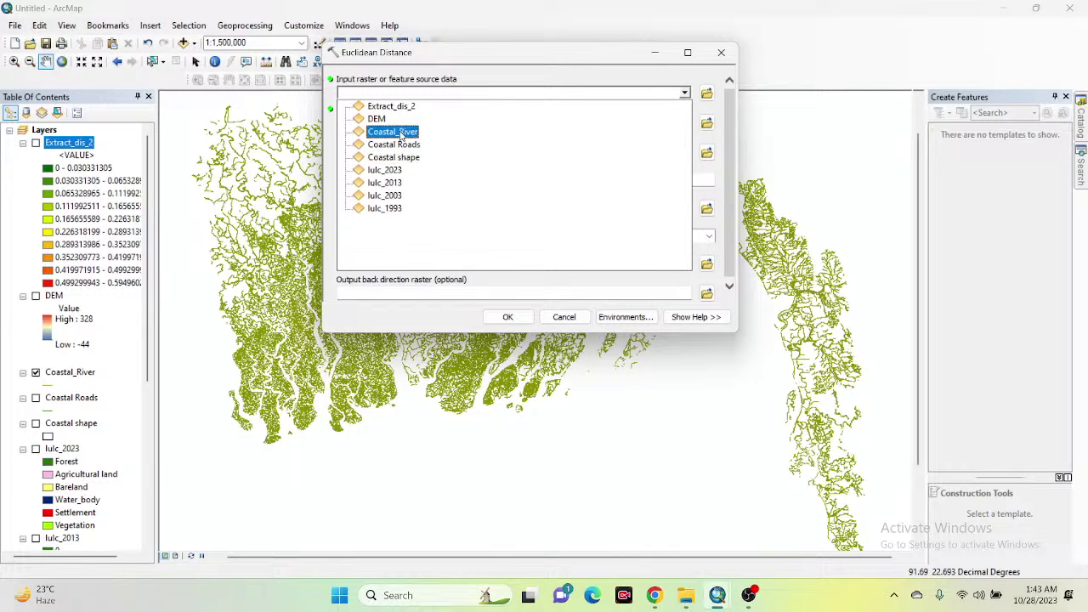
left_click(400, 132)
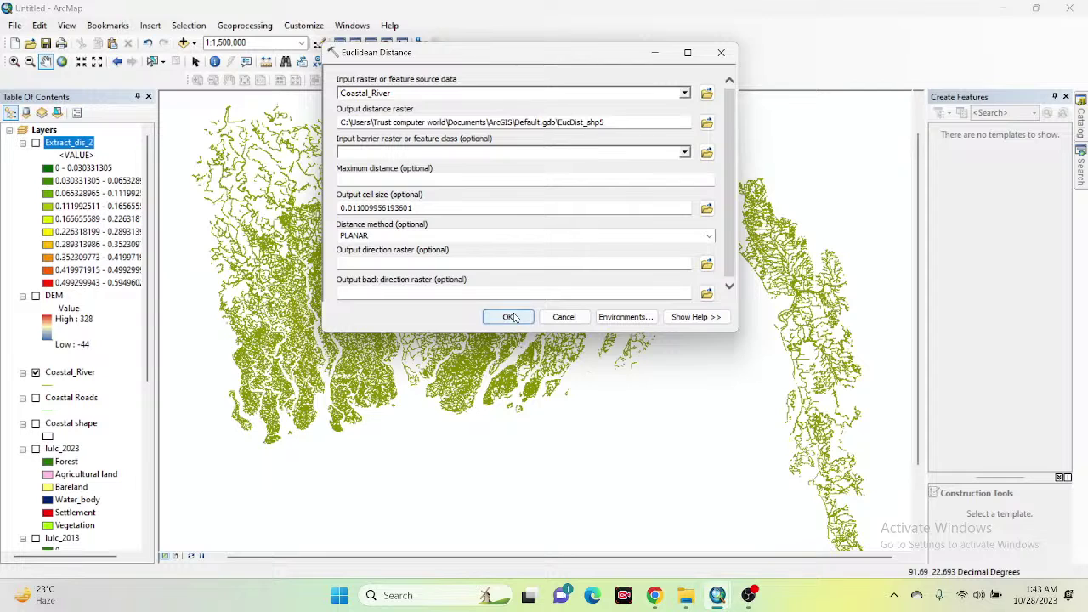
left_click(706, 122)
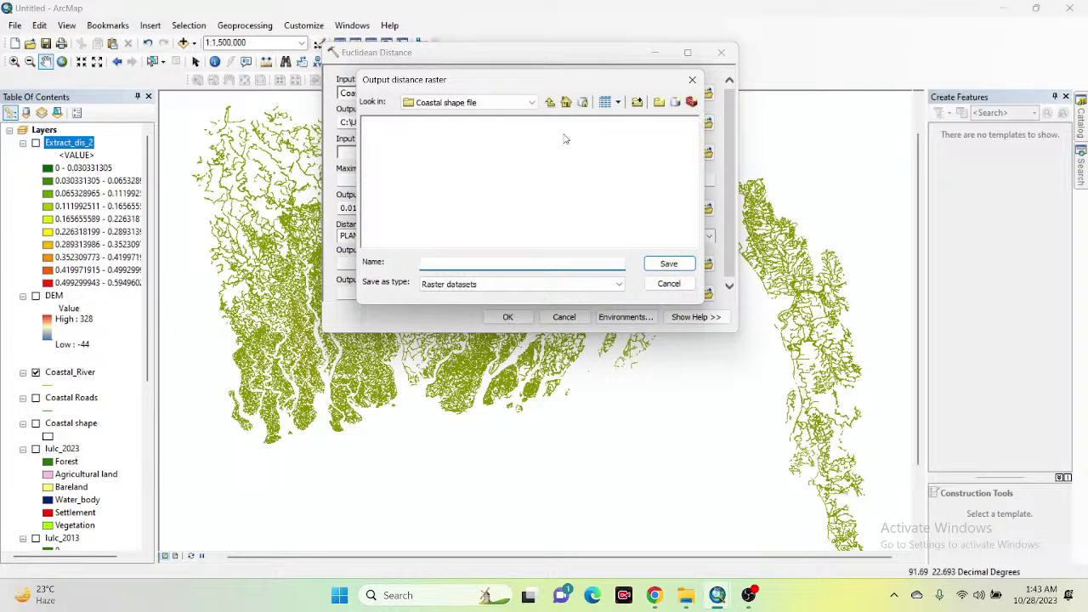
left_click(483, 104)
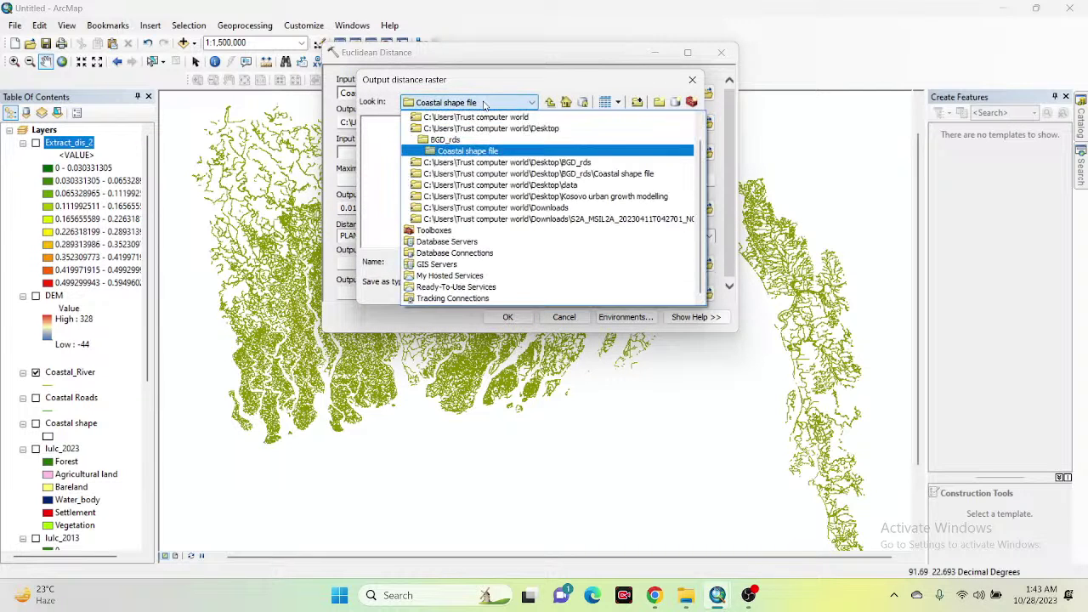
left_click(463, 151)
left_click(510, 260)
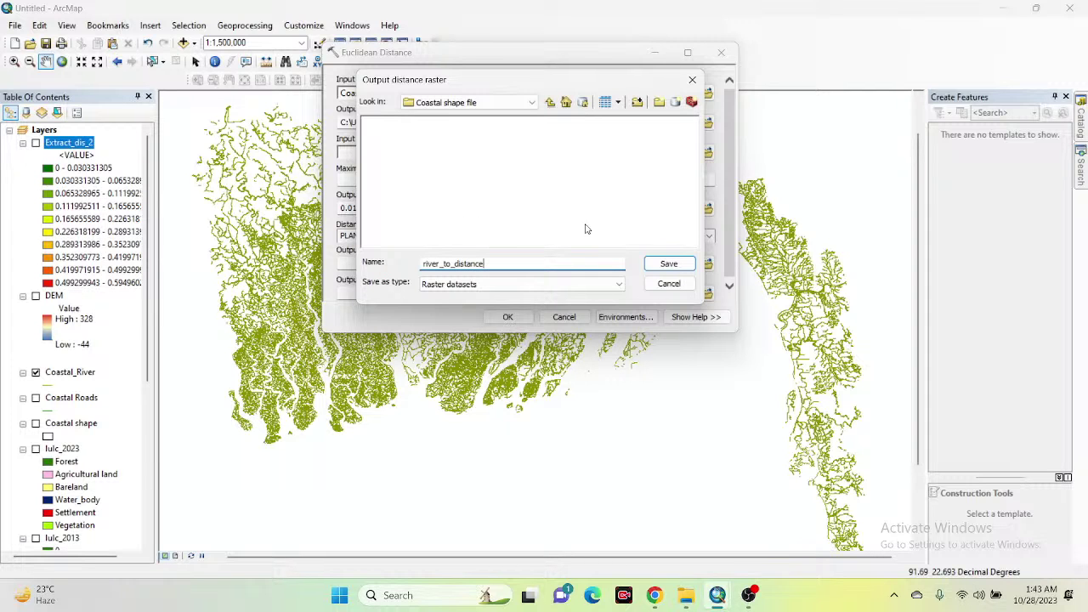
left_click(651, 263)
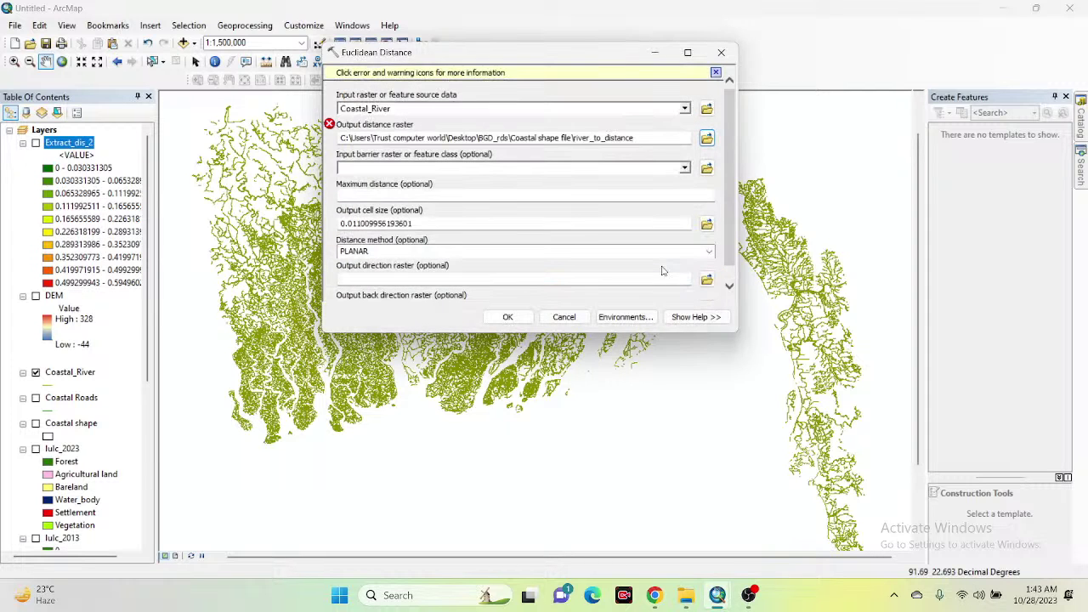
left_click(706, 137)
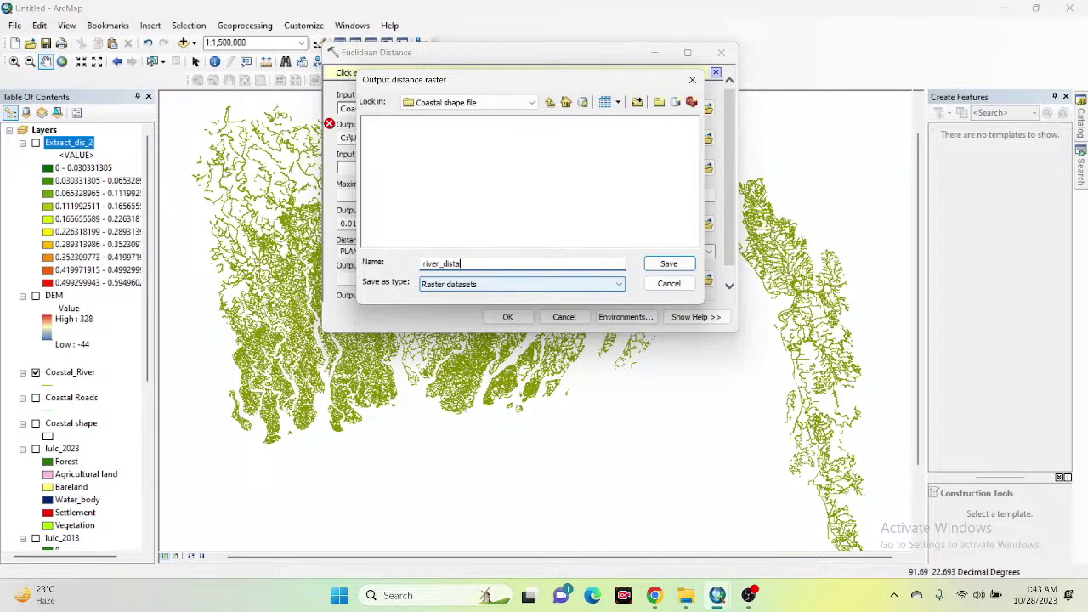
left_click(668, 264)
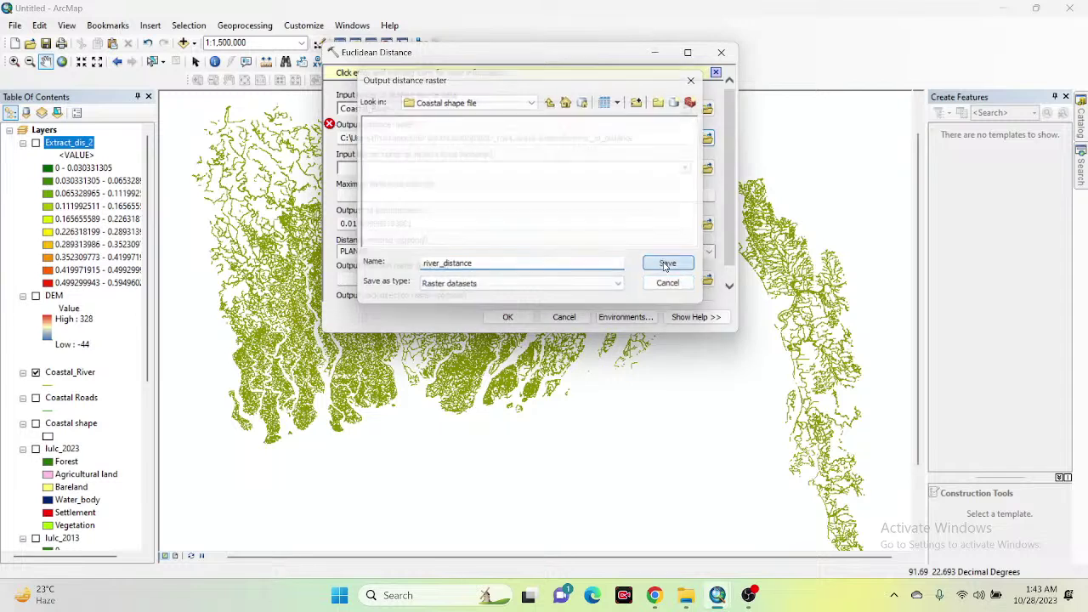
left_click(715, 72)
left_click(720, 53)
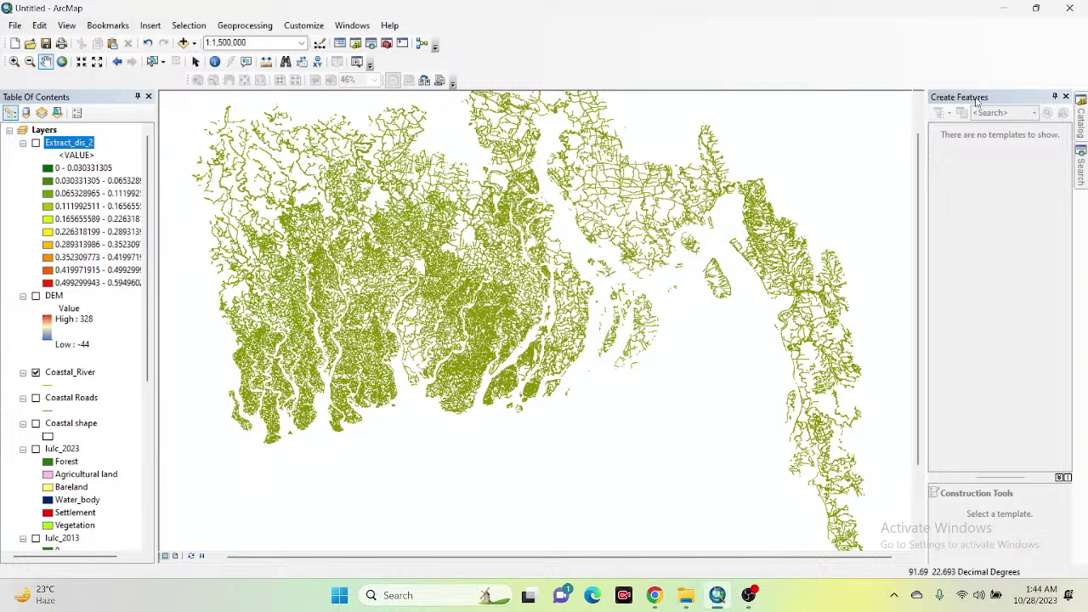
Step: Set up the Euclidean Distance tool with Coastal_River as the feature source data
mouse_move(1081, 117)
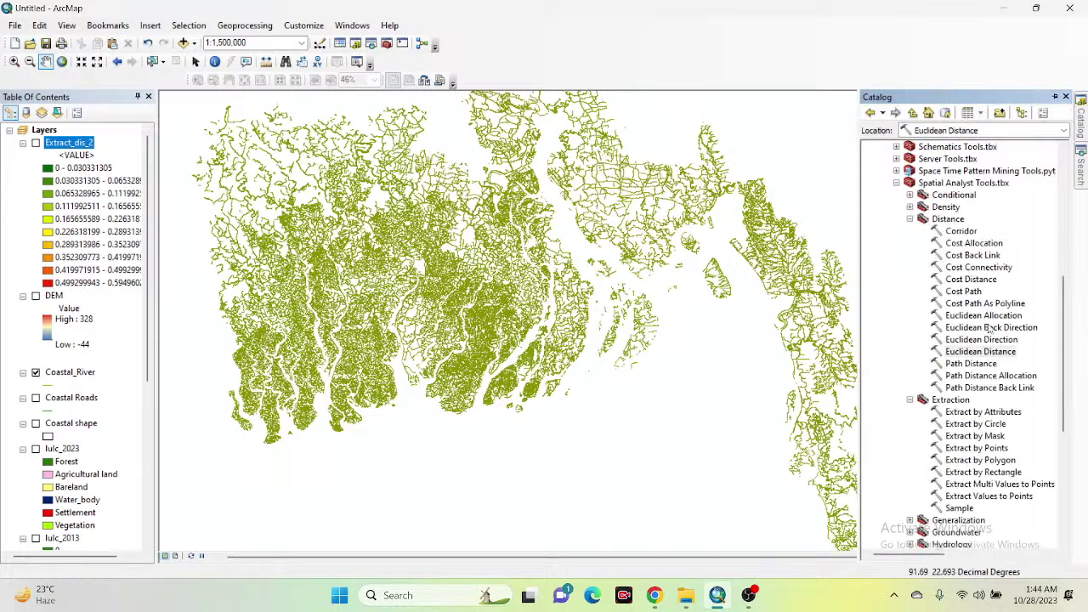
double_click(966, 353)
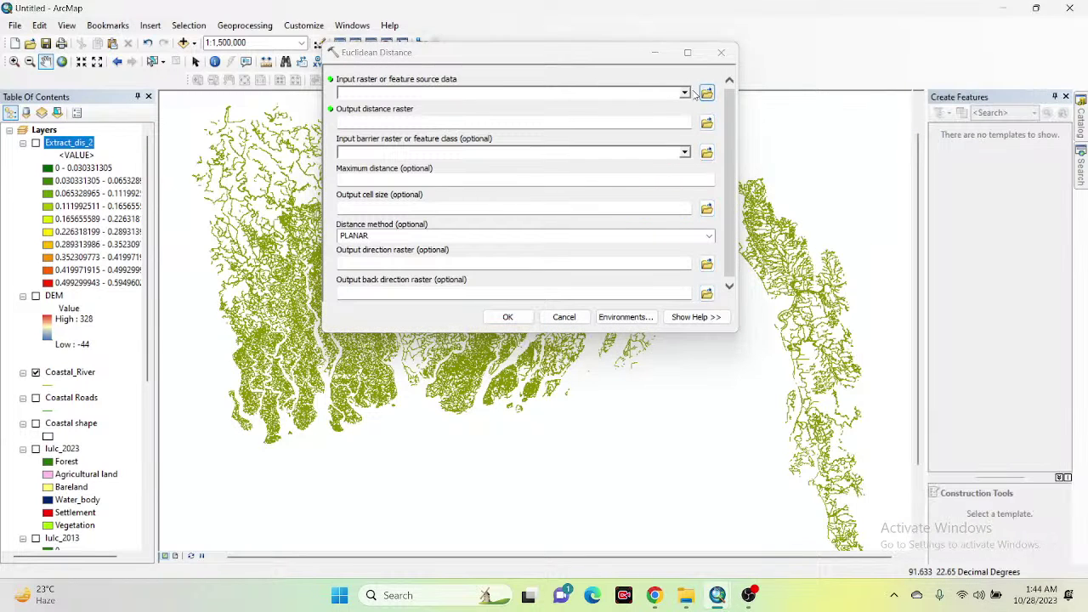
left_click(685, 92)
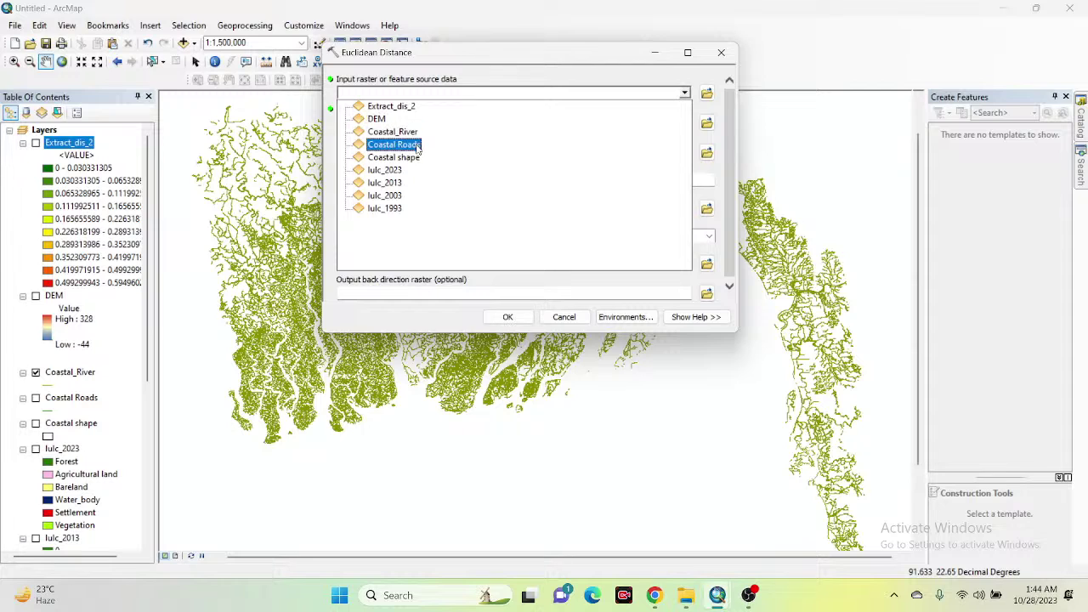
left_click(395, 131)
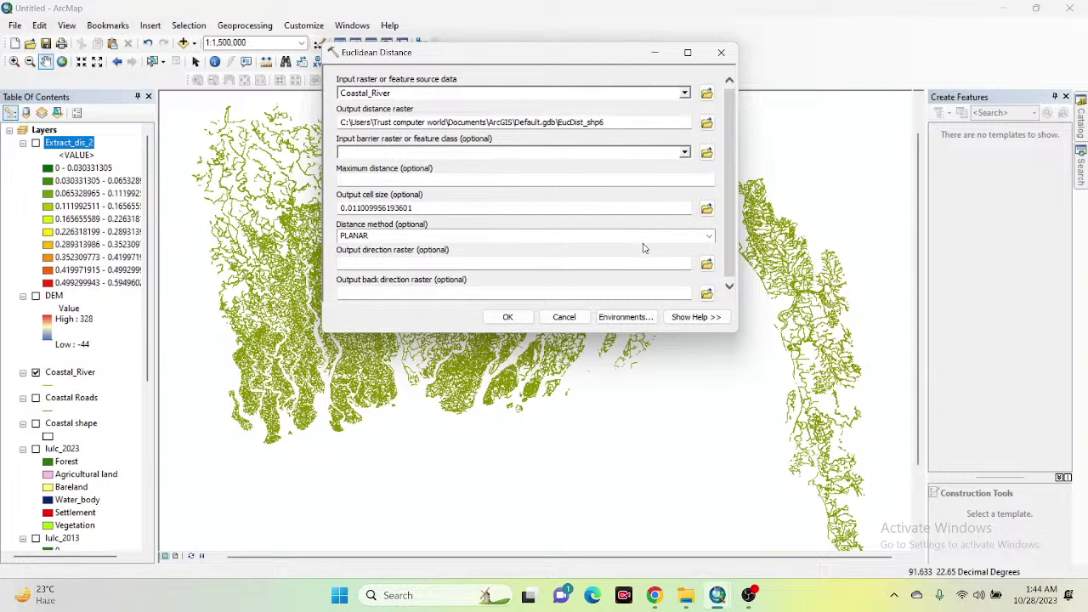
left_click(707, 123)
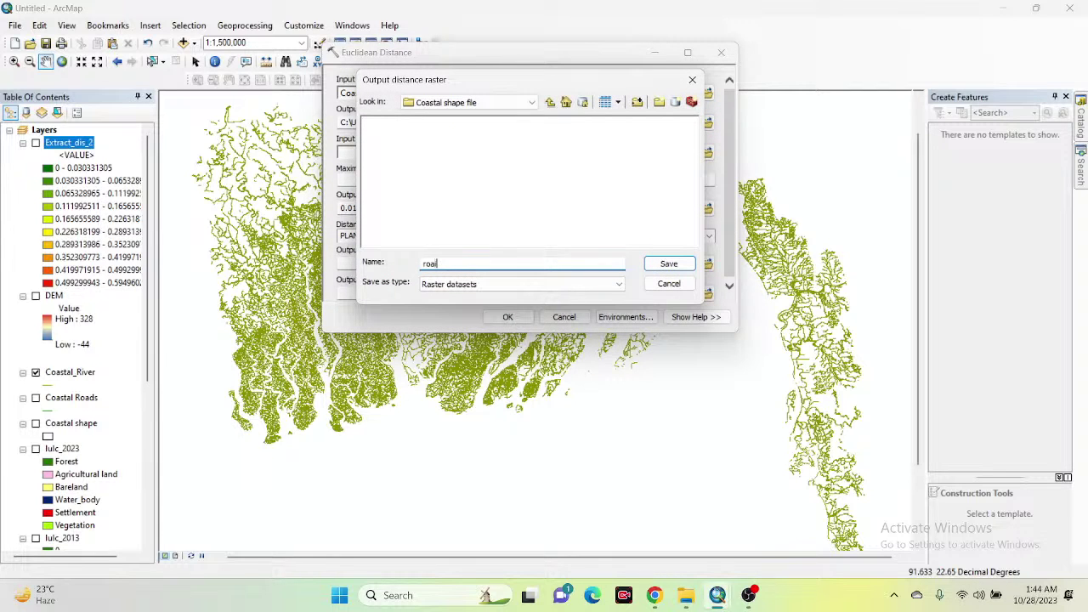
type("roads")
left_click(662, 264)
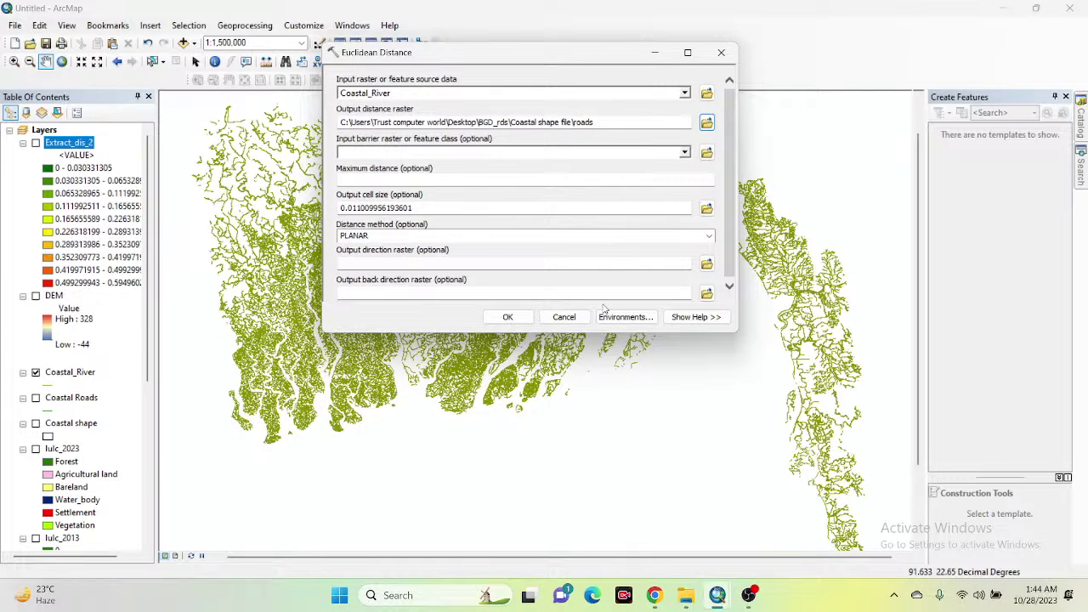
Step: Name the output distance raster rivers in the Coastal shape file folder and run Euclidean Distance
left_click(706, 123)
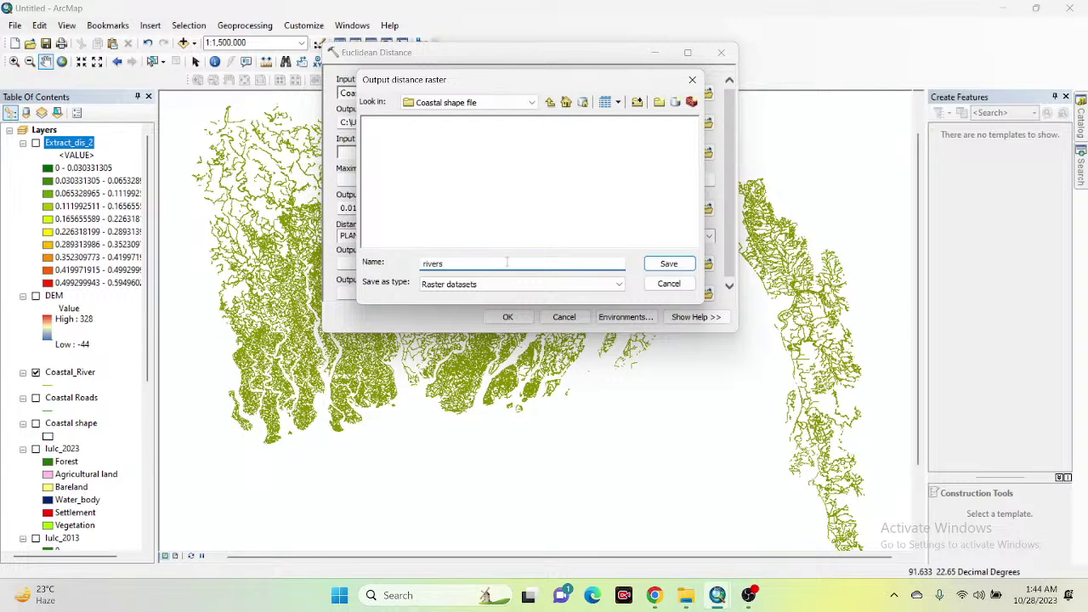
left_click(669, 265)
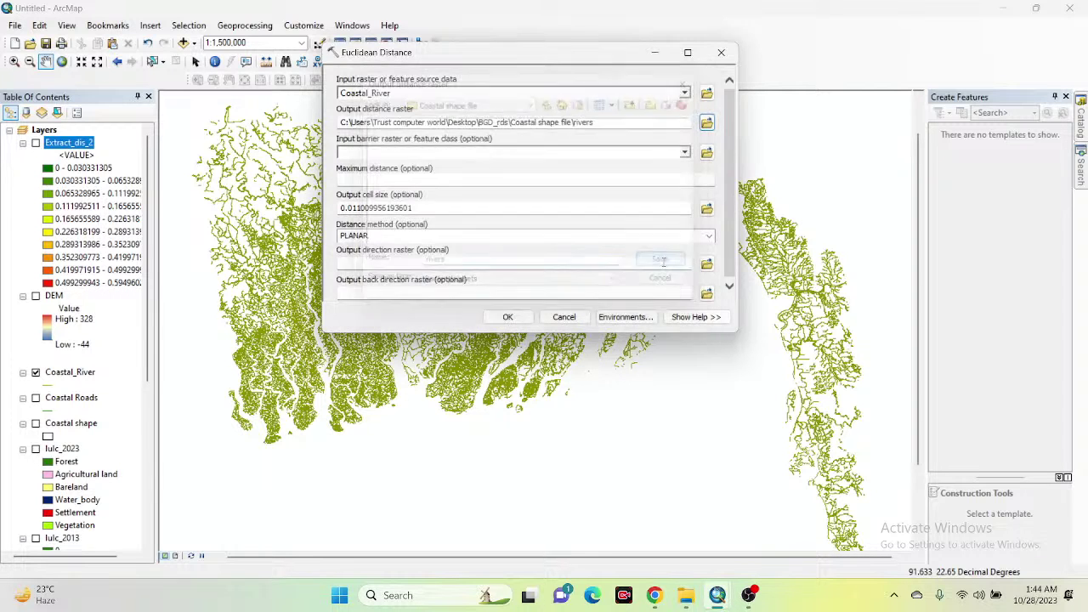
left_click(518, 317)
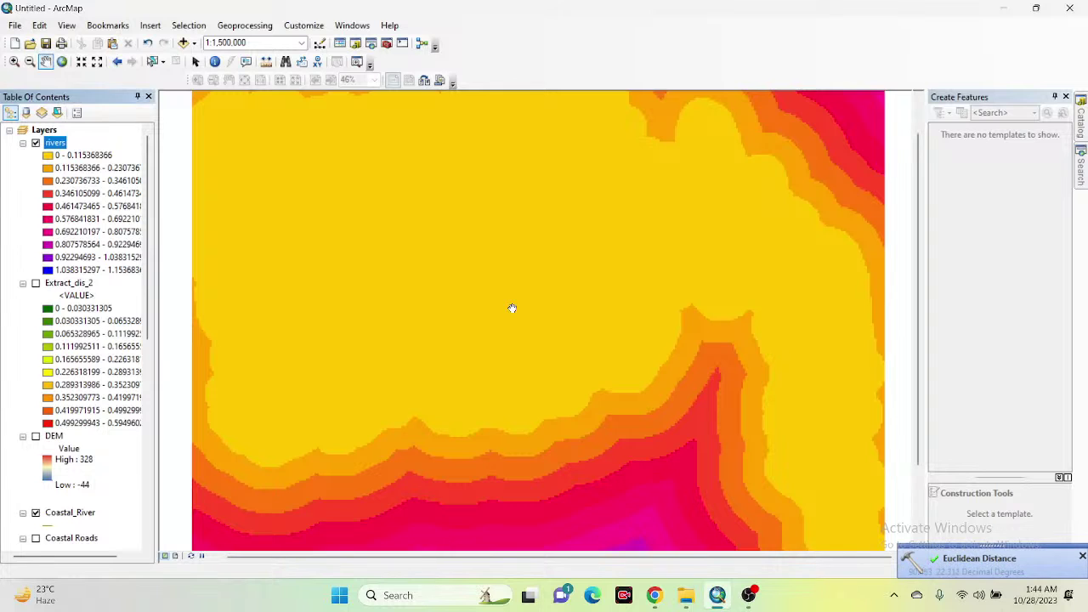
Step: Hide the Coastal_River line layer and display only the rivers distance raster
scroll(511, 309, "up", 2)
scroll(510, 310, "up", 1)
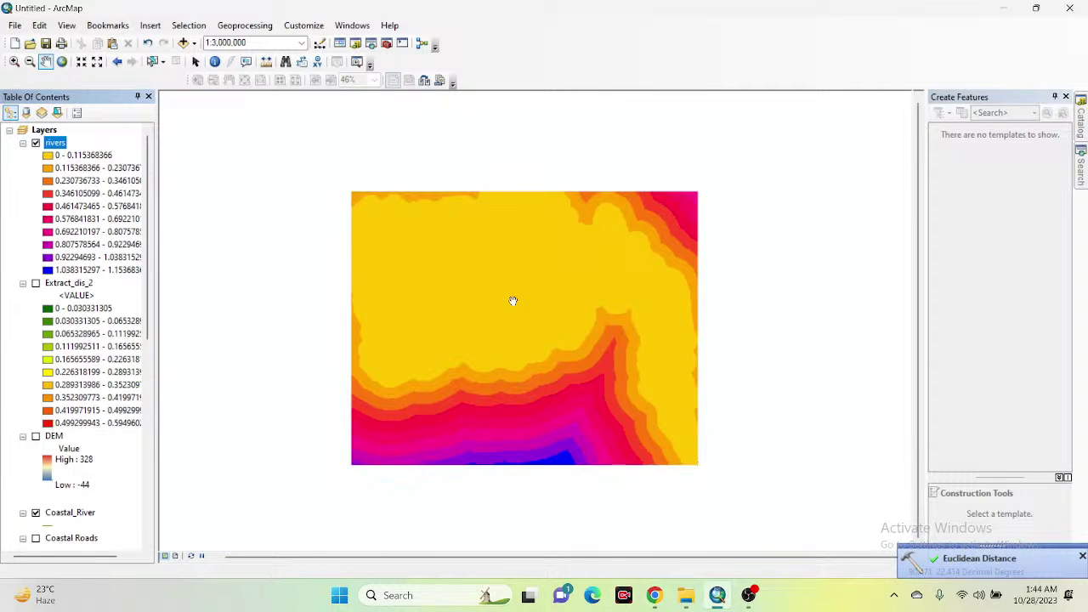
left_click(36, 143)
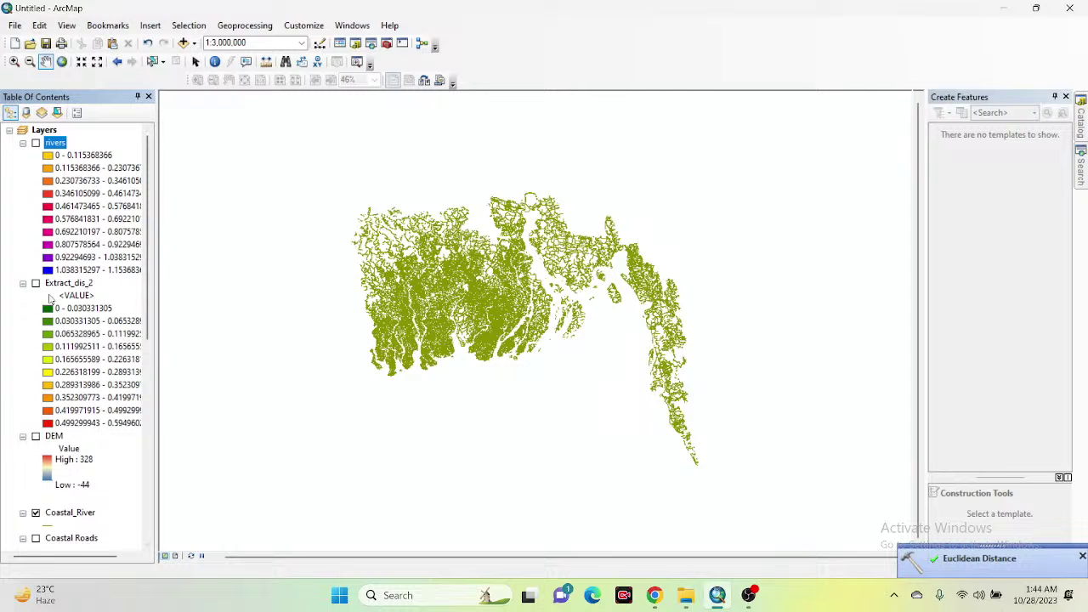
left_click(36, 512)
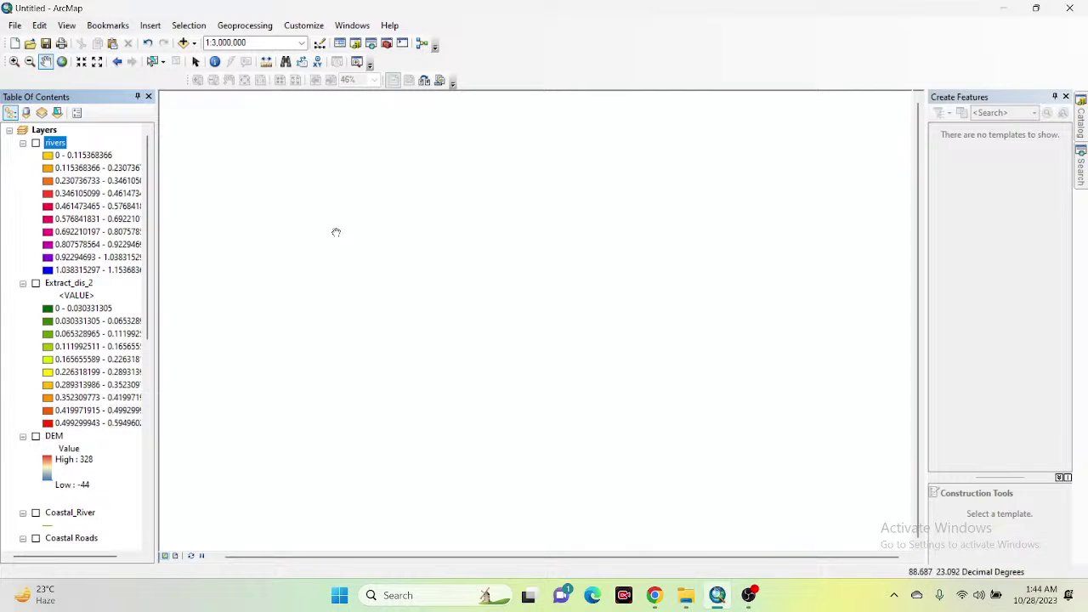
left_click(36, 143)
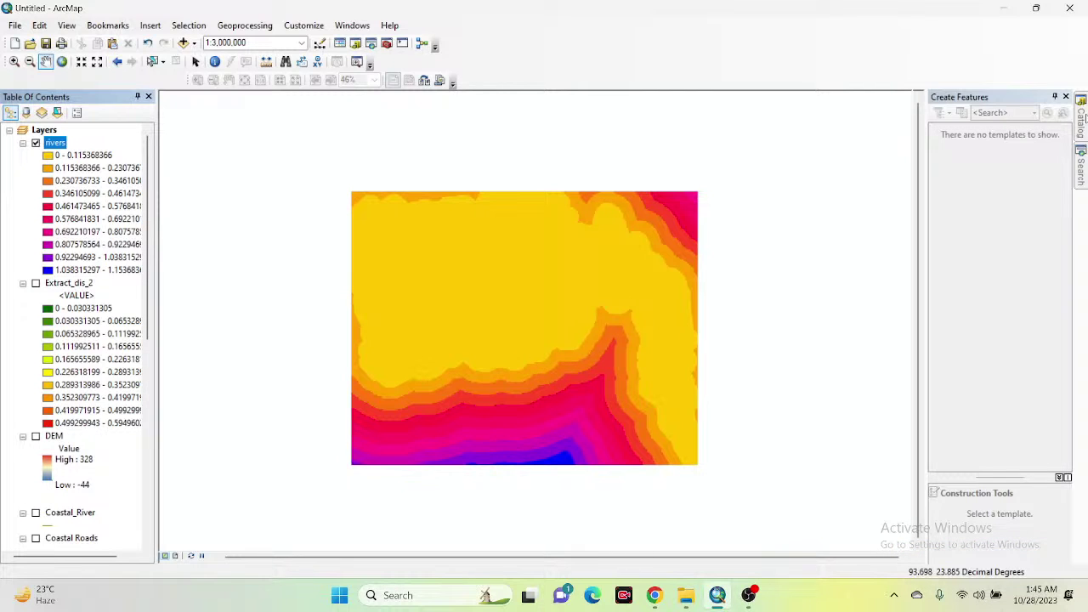
Step: Run Extract by Mask on the rivers raster with Coastal shape as the mask, keeping the default output path
left_click(1081, 119)
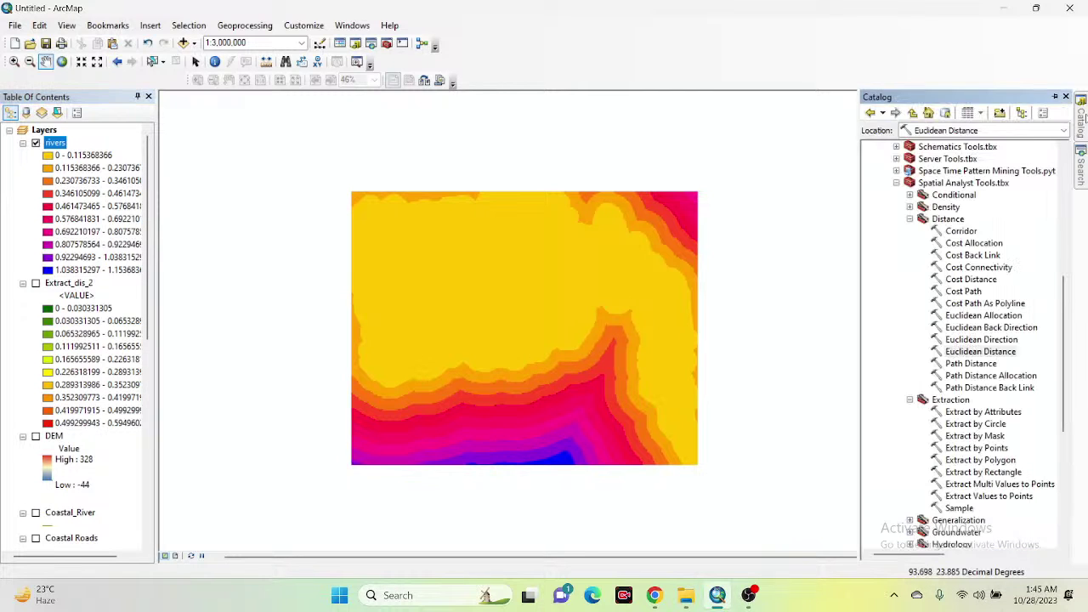
double_click(973, 436)
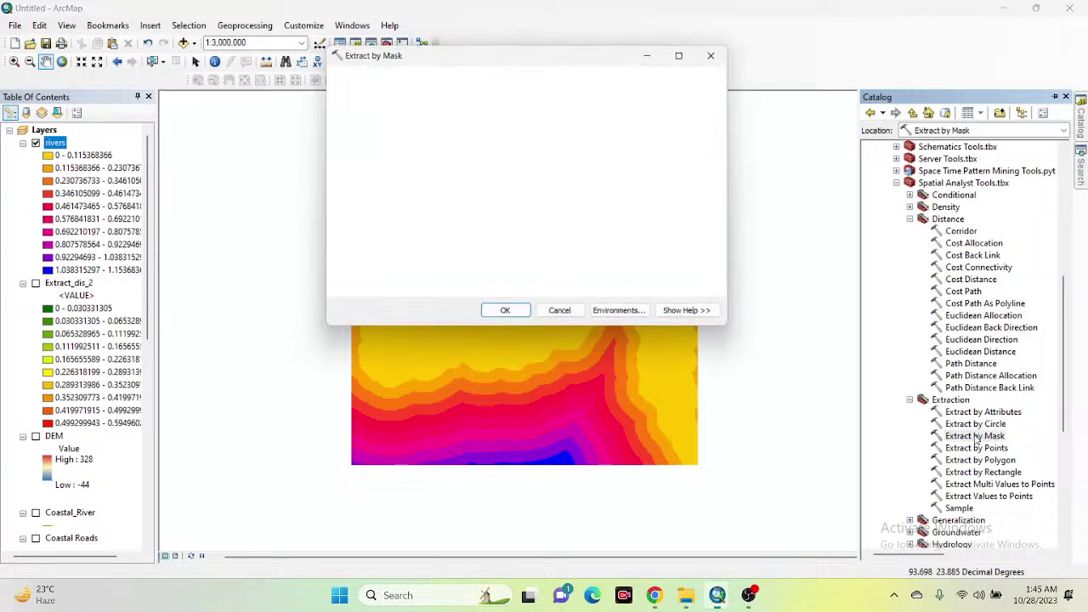
left_click(382, 93)
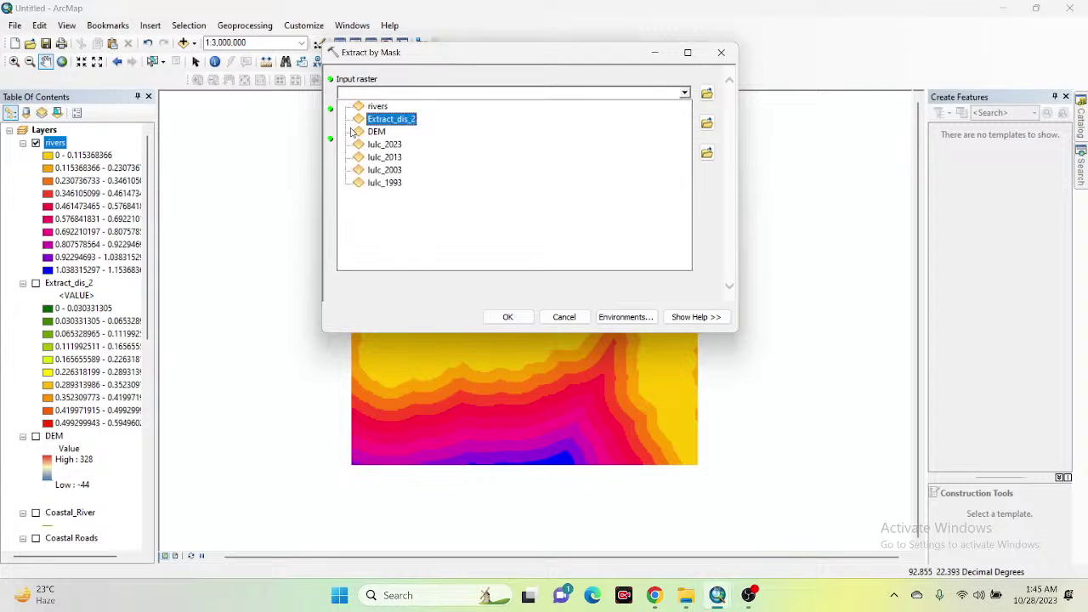
left_click(376, 106)
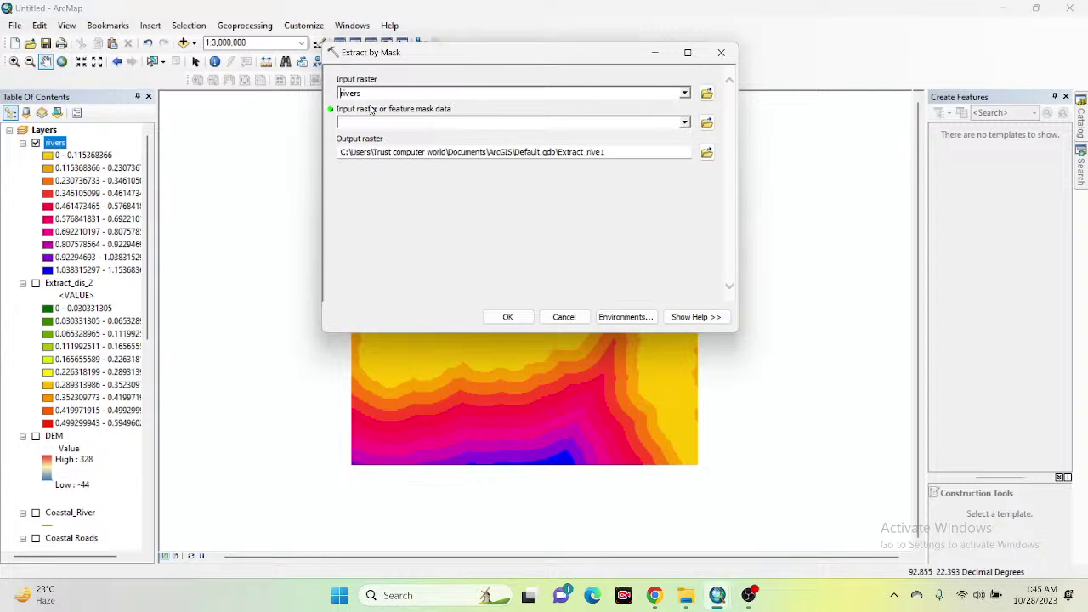
left_click(685, 124)
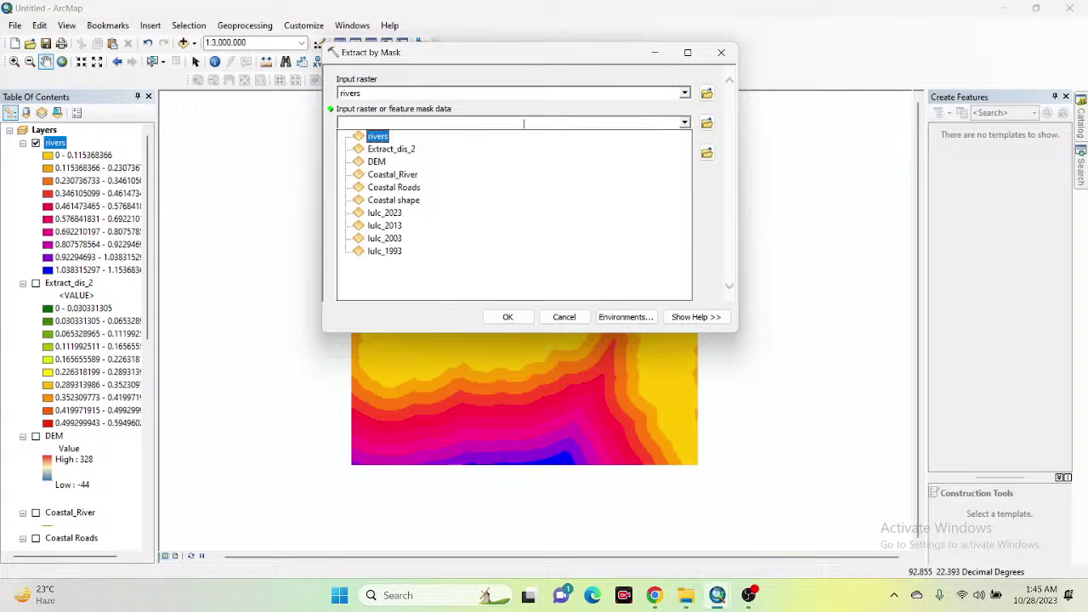
left_click(393, 200)
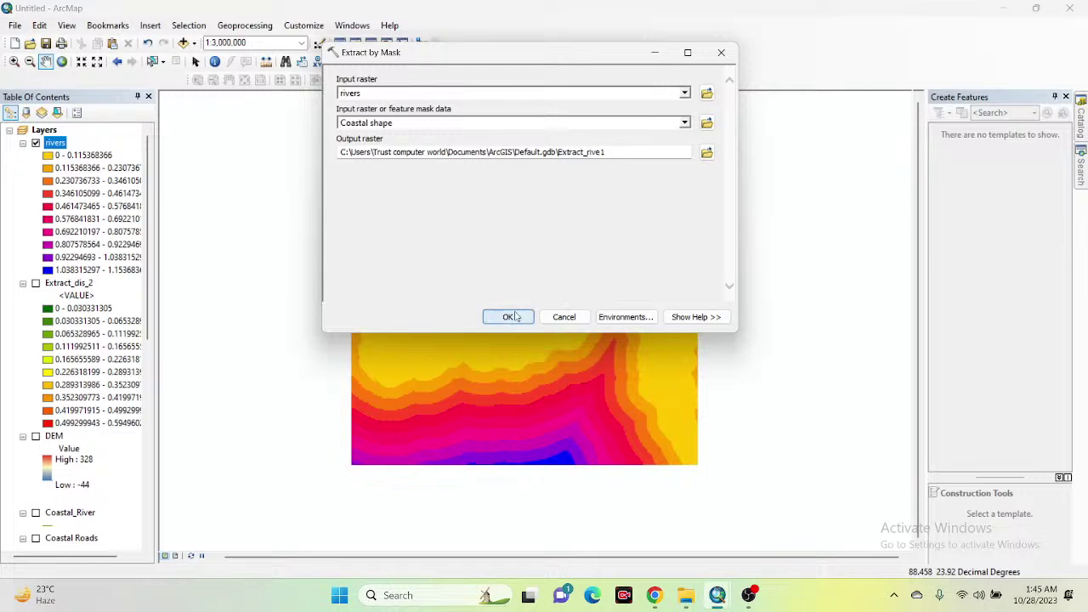
left_click(510, 316)
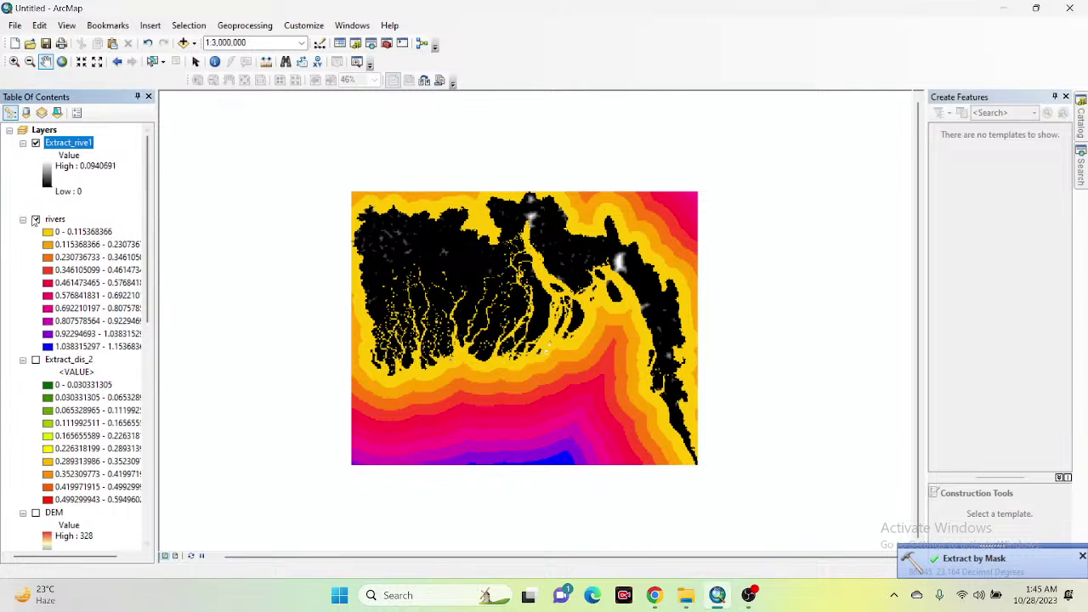
Step: Hide the rivers distance raster and remove it from the map layers
left_click(36, 219)
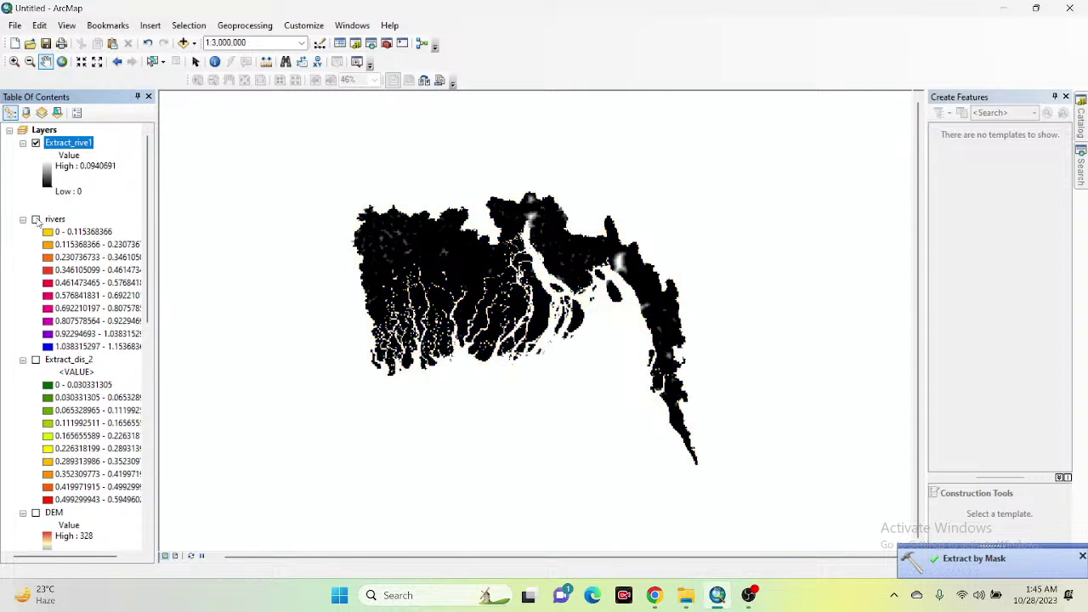
right_click(56, 220)
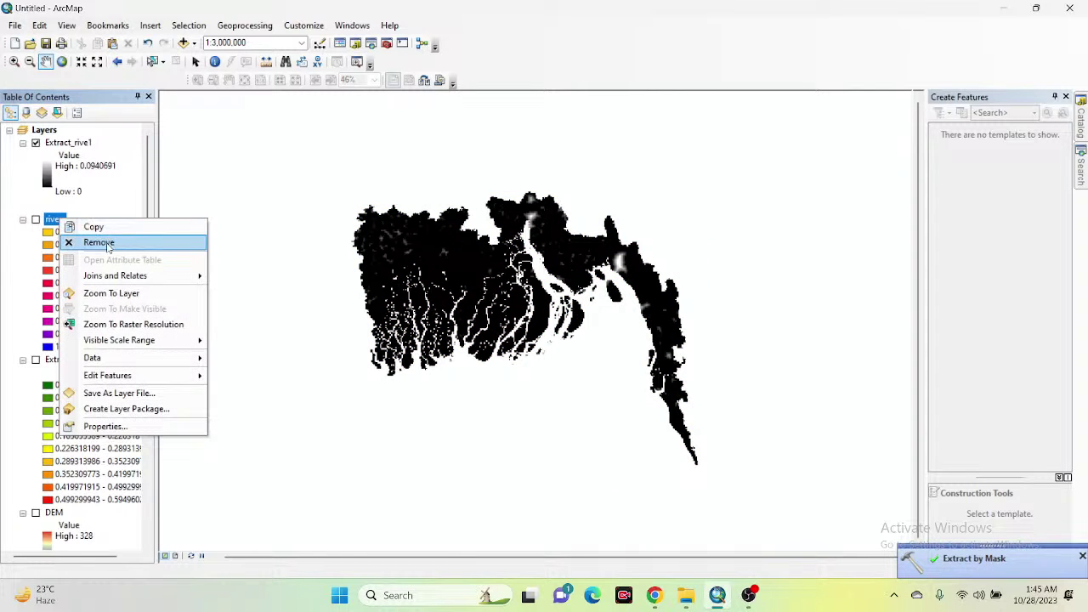
left_click(92, 241)
Step: Symbolize Extract_rive1 as Classified with 10 classes and the blue-to-yellow-to-red color ramp
right_click(73, 146)
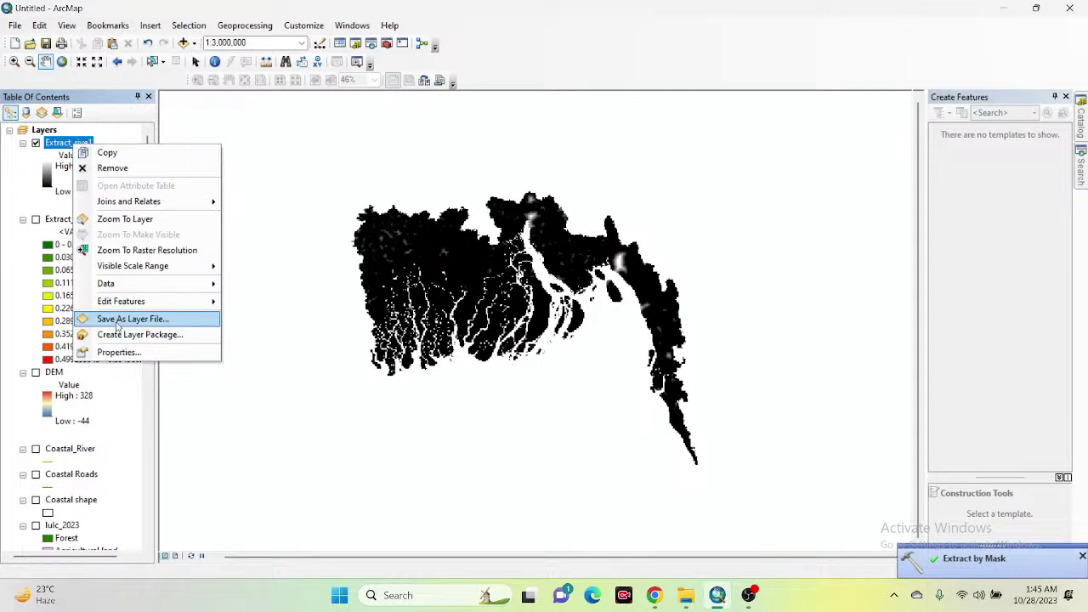
left_click(117, 350)
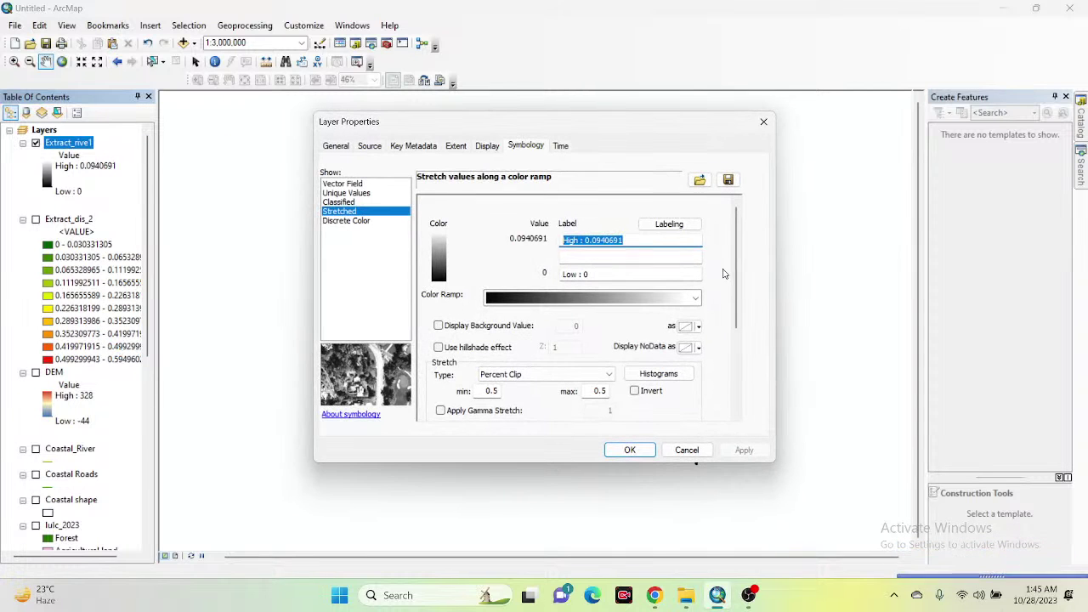
left_click(340, 202)
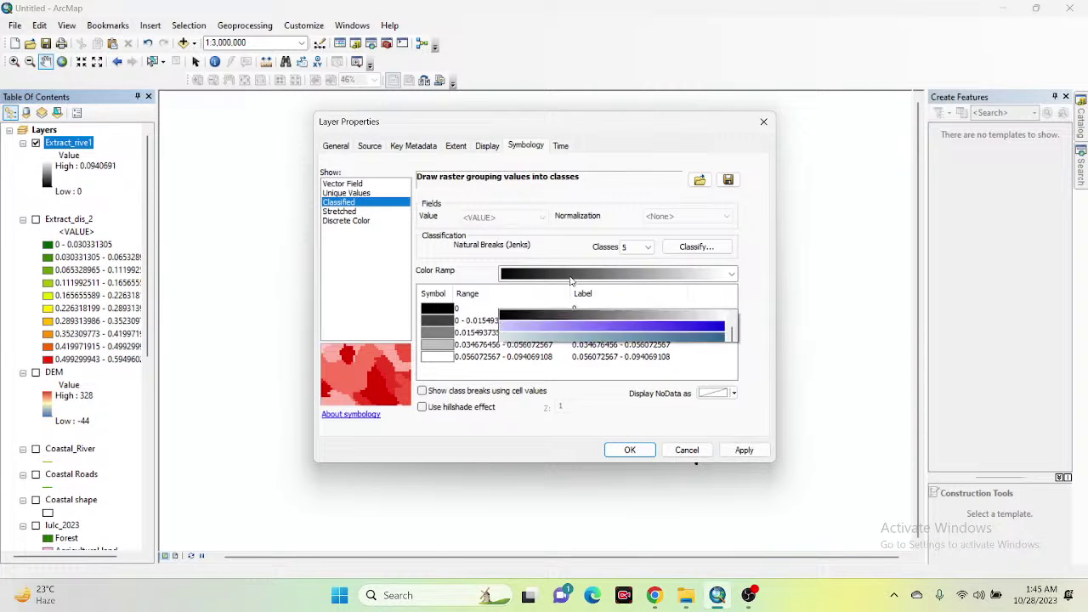
left_click(568, 274)
left_click(762, 271)
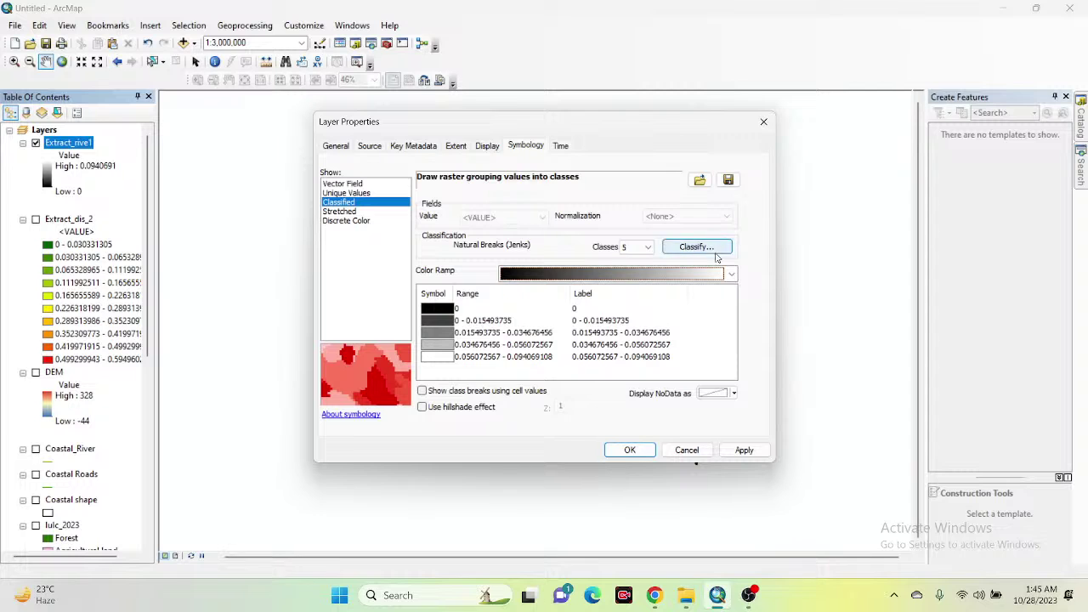
left_click(648, 247)
left_click(634, 320)
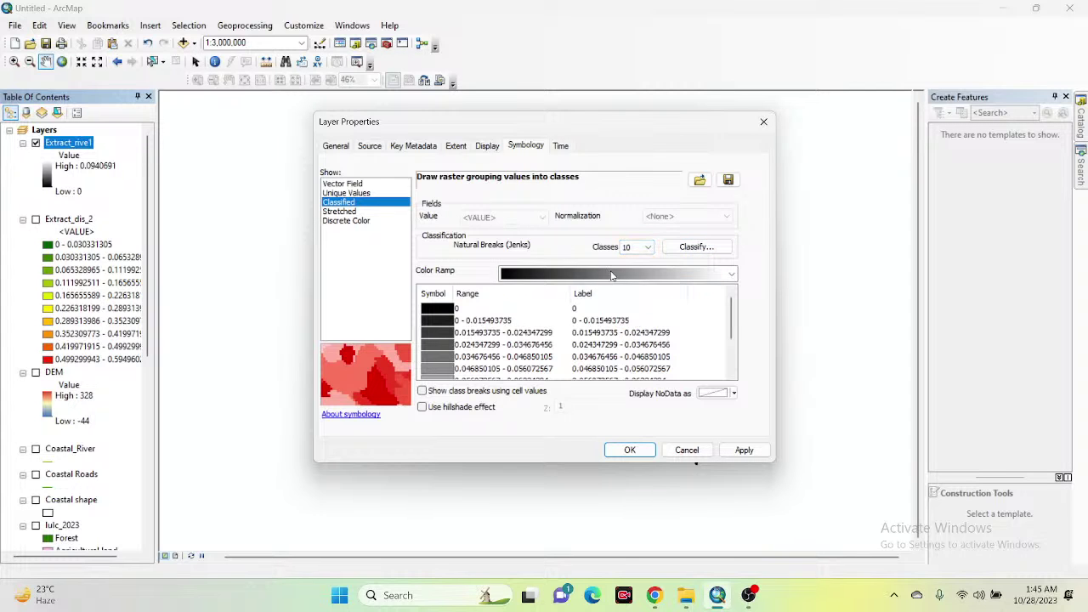
left_click(611, 273)
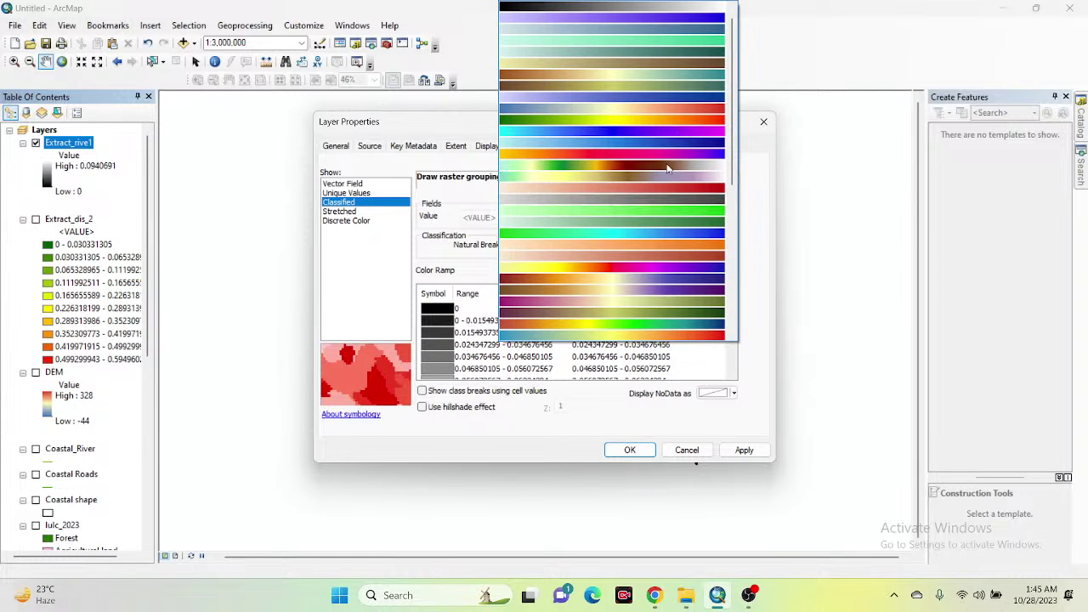
left_click(672, 108)
left_click(744, 449)
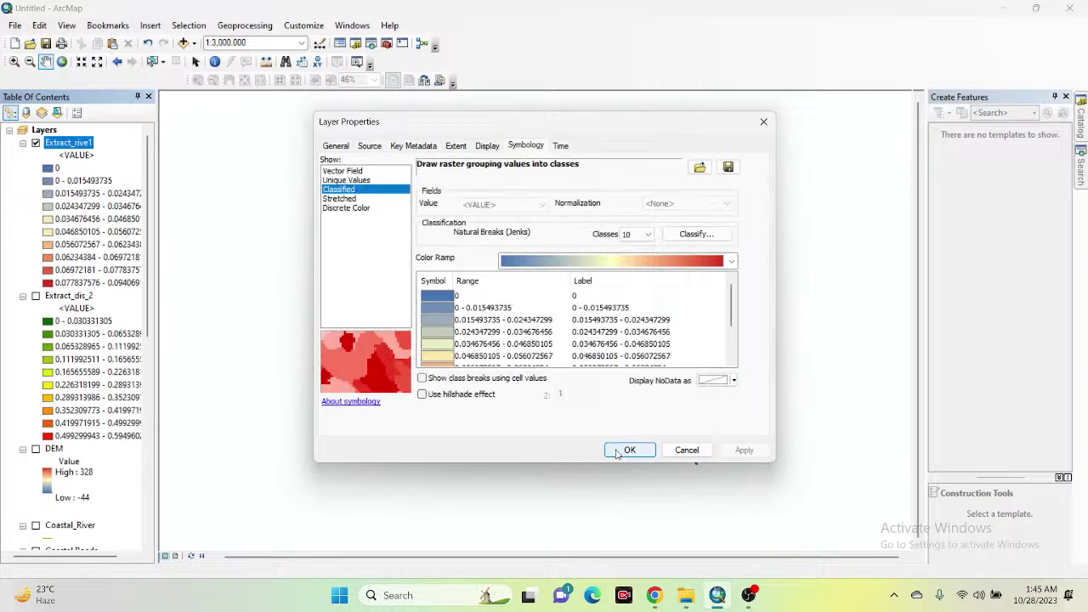
left_click(630, 450)
Step: Inspect the Extract_rive1 and Extract_dis_2 distance rasters one after the other, leaving both layers hidden
scroll(577, 261, "down", 3)
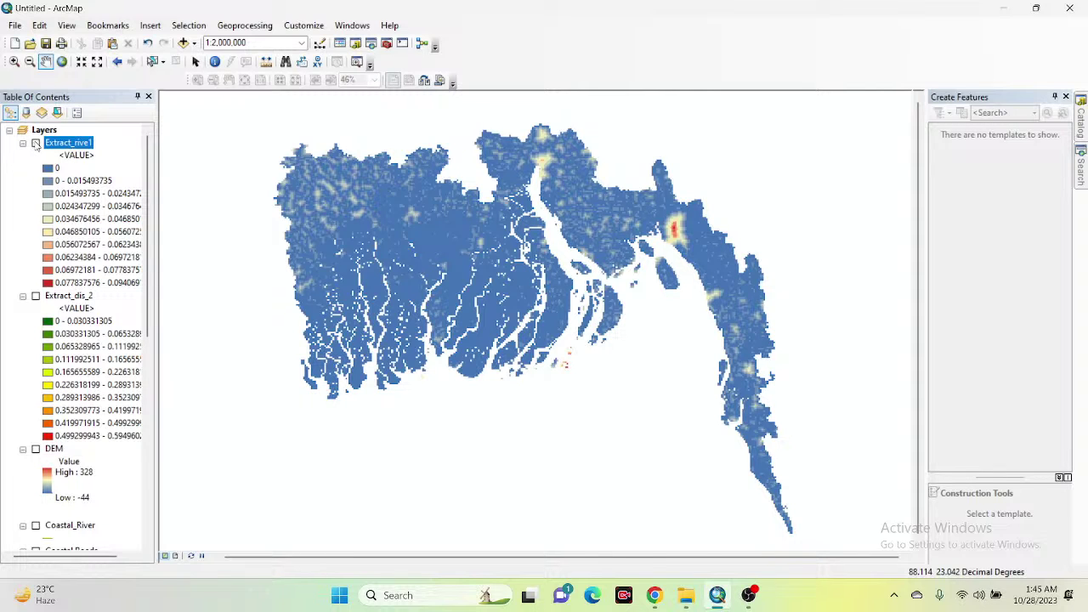
left_click(36, 143)
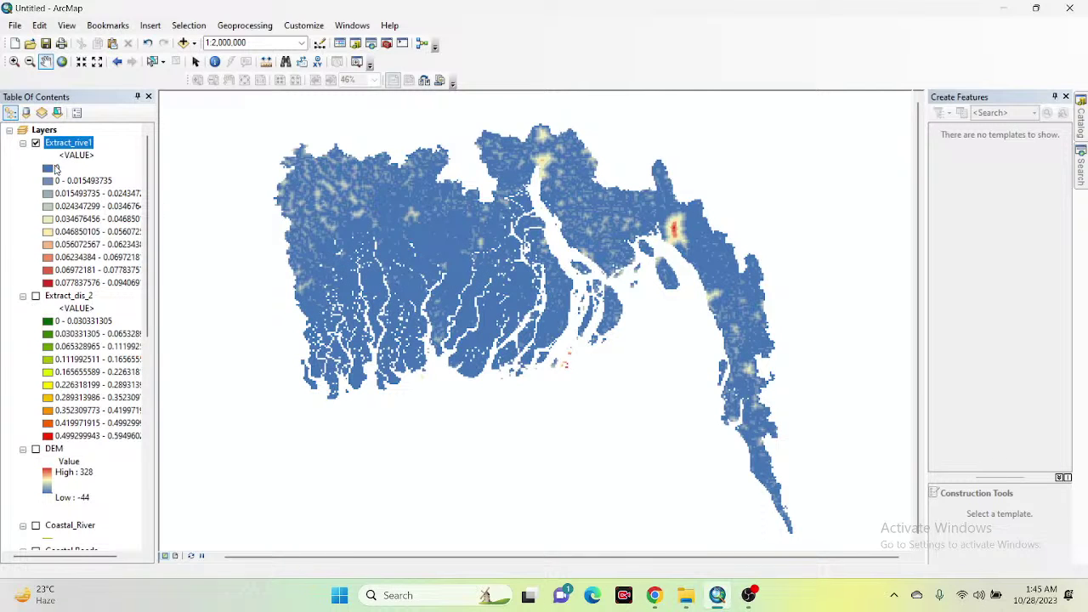
left_click(36, 143)
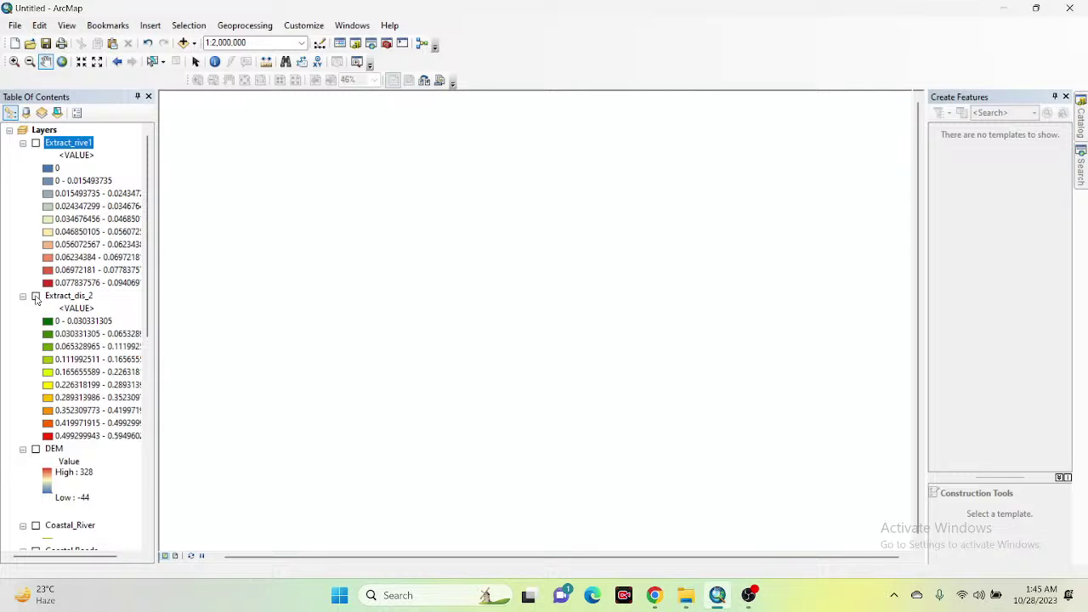
left_click(36, 296)
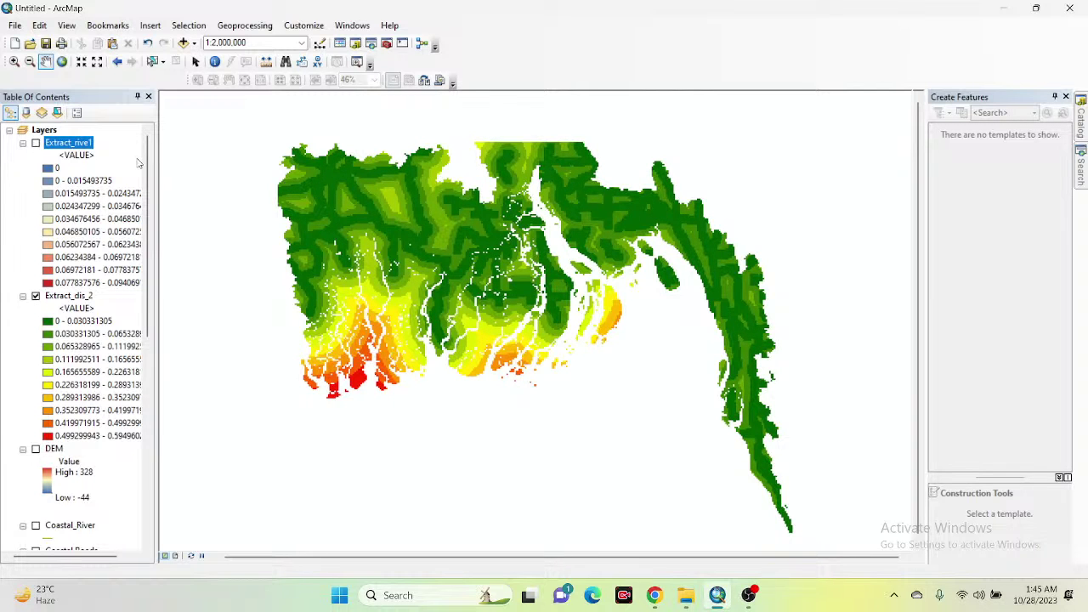
scroll(138, 161, "down", 3)
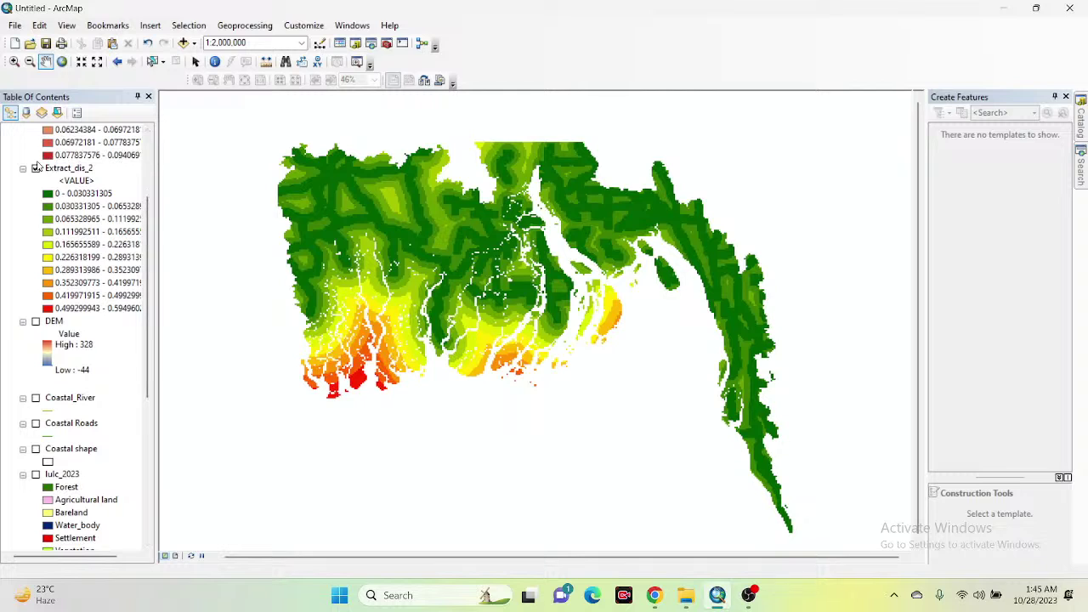
left_click(35, 168)
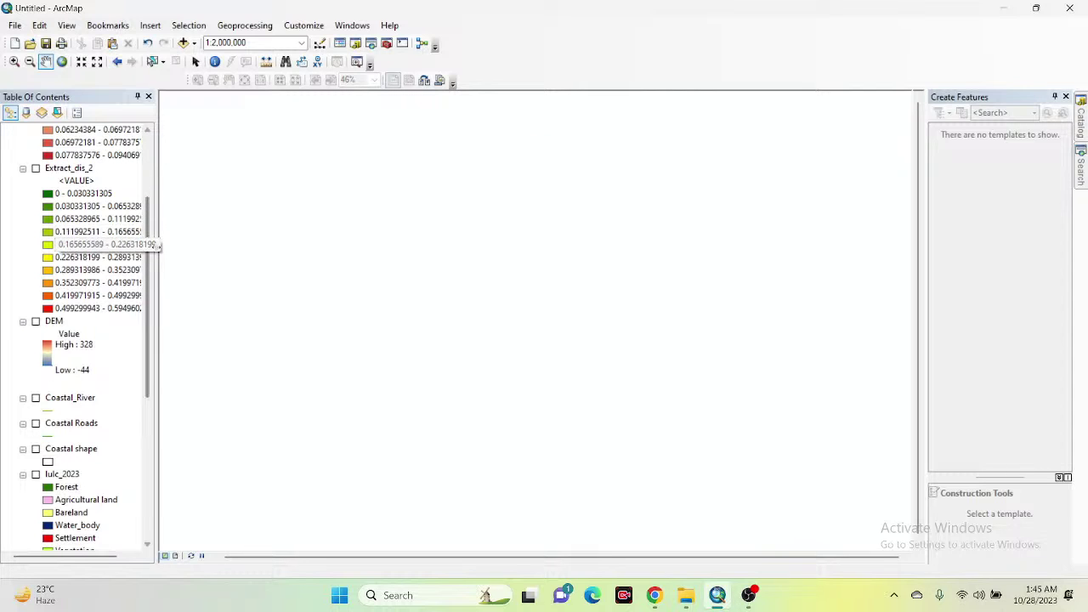
left_click_drag(149, 244, 156, 184)
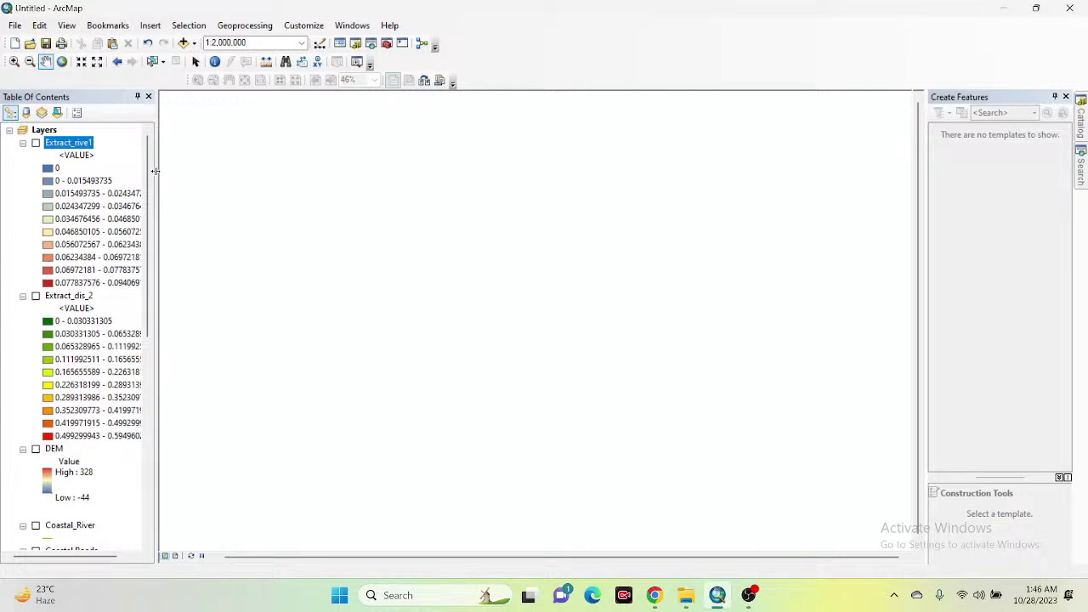
Step: Set up the Spatial Analyst Slope tool with DEM as input raster and PERCENT_RISE as output measurement
left_click(1082, 125)
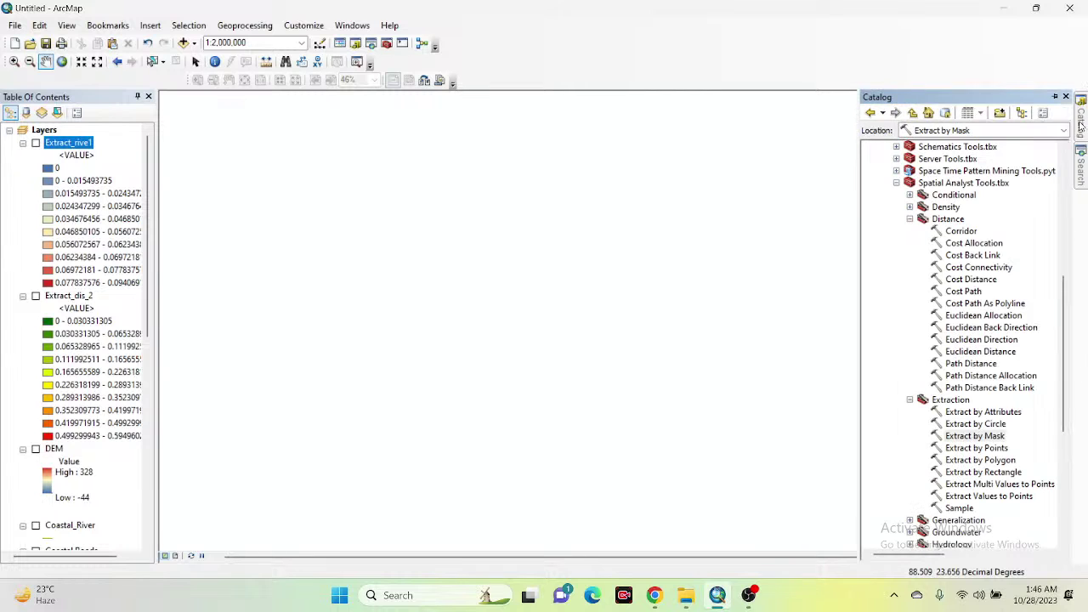
left_click(895, 182)
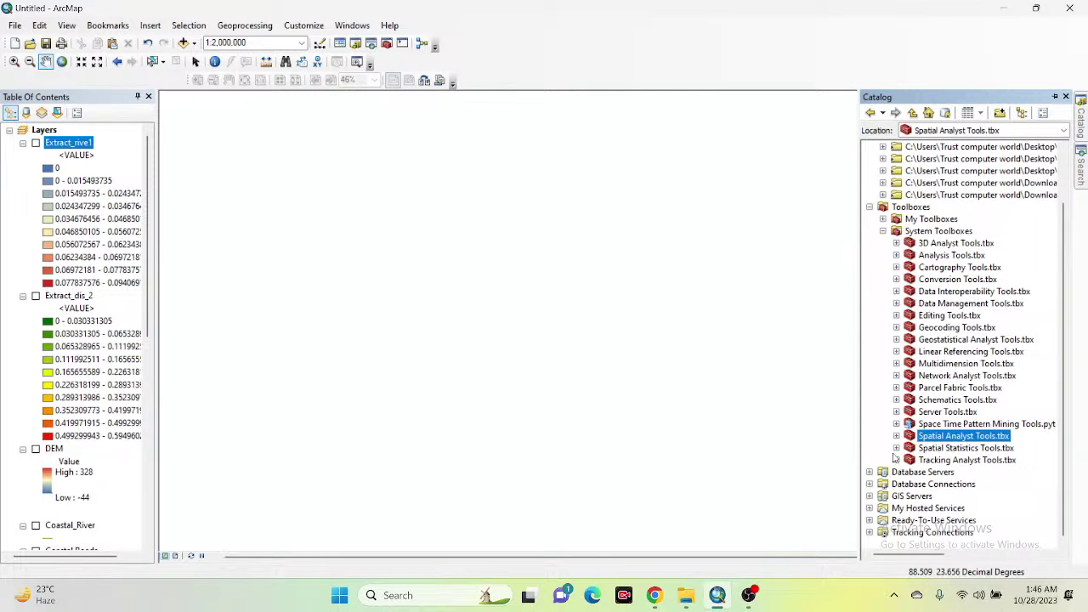
left_click(895, 436)
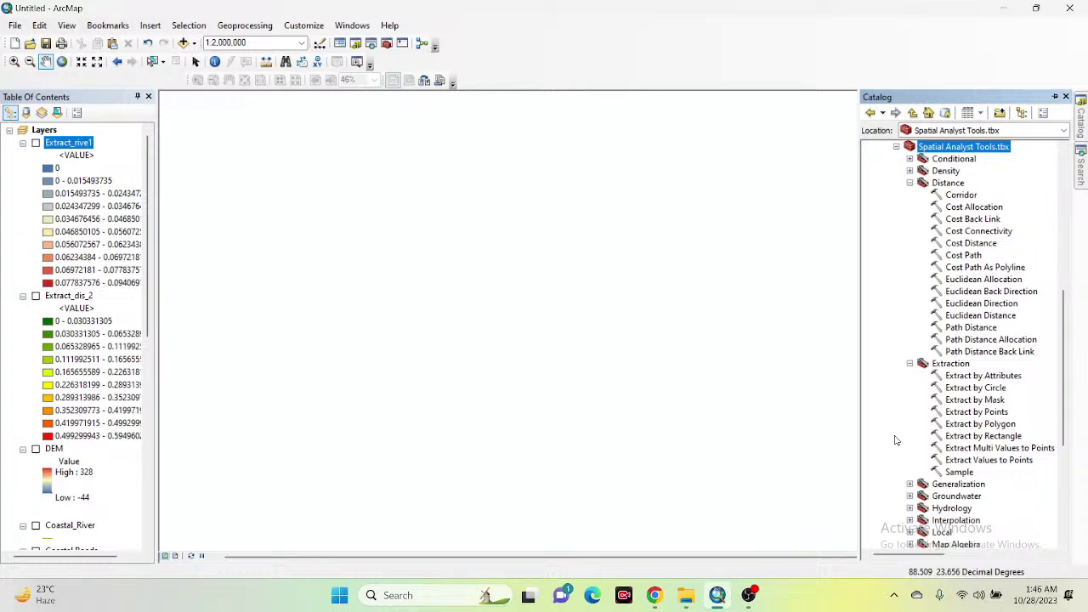
scroll(895, 440, "down", 5)
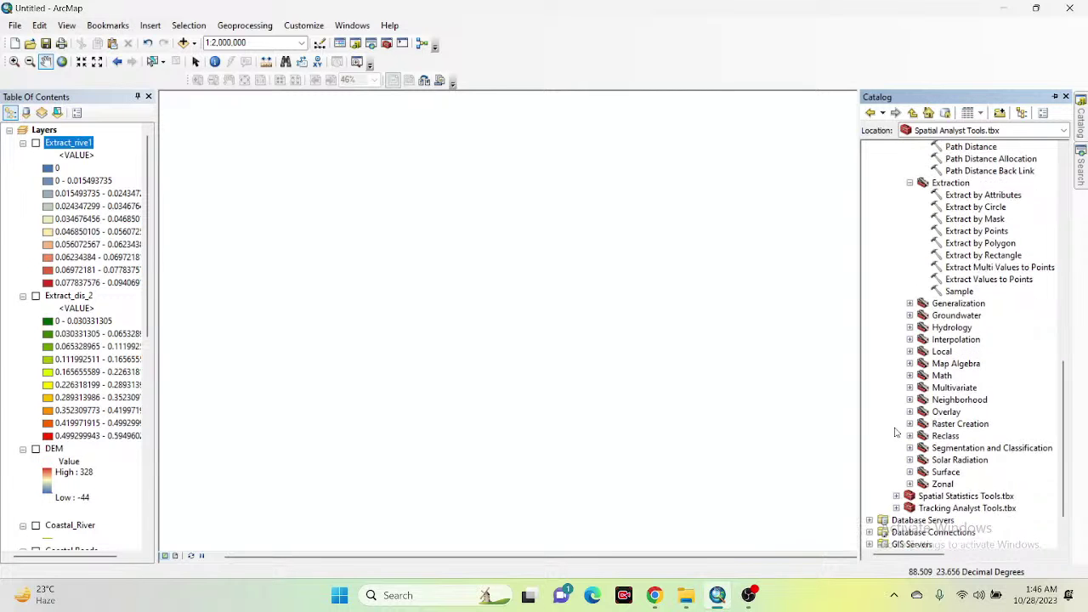
left_click(909, 472)
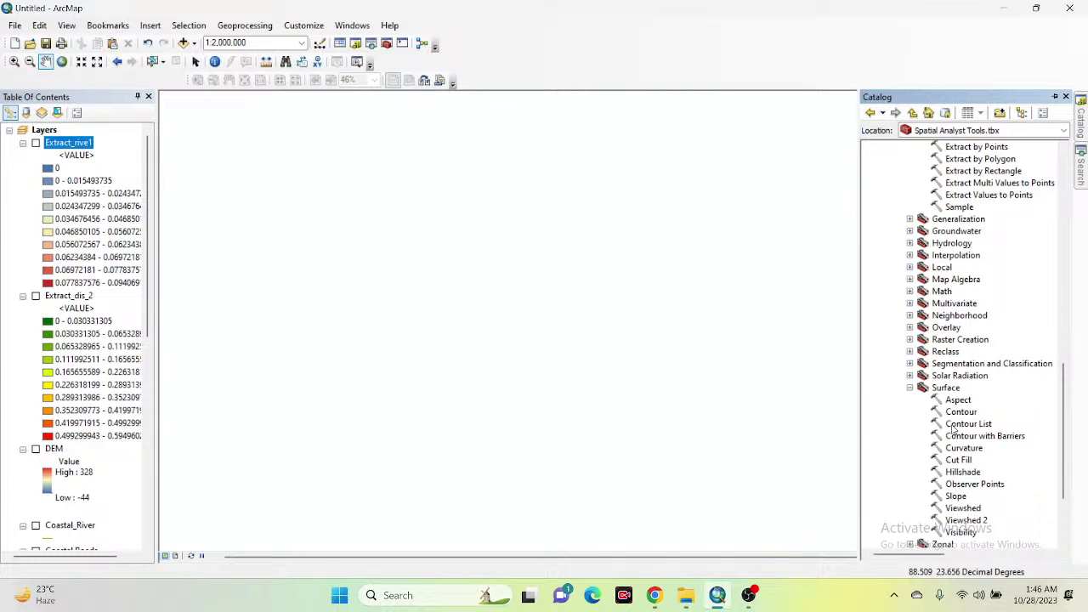
scroll(960, 454, "down", 1)
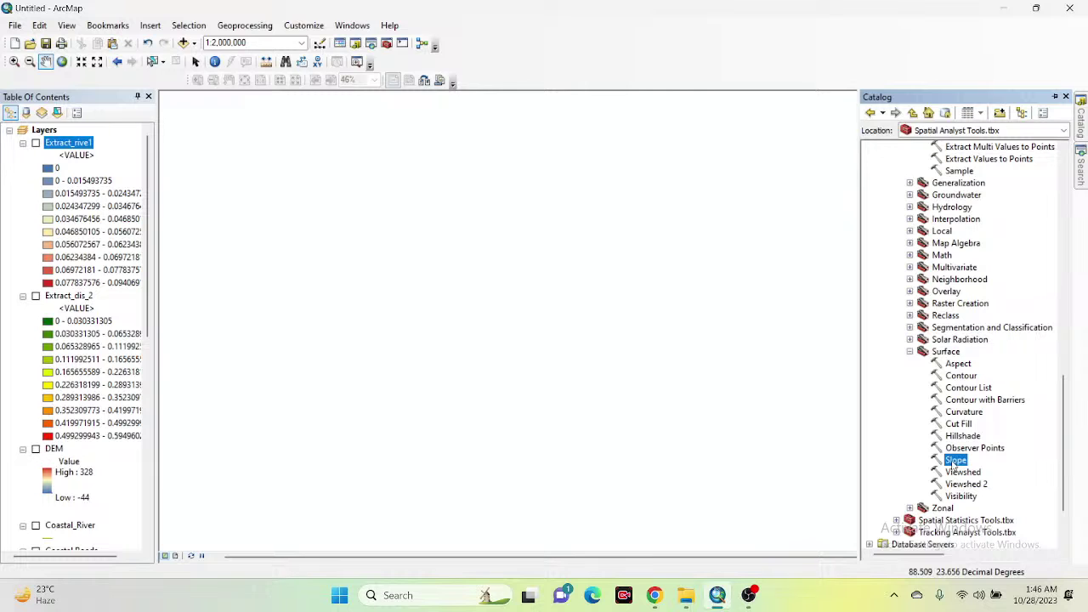
double_click(953, 460)
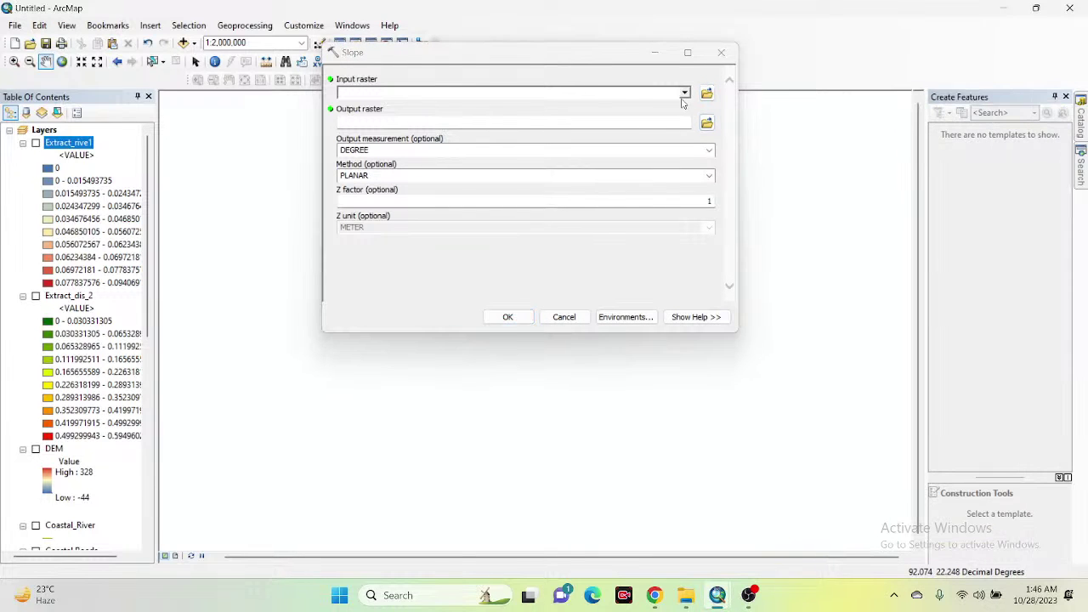
left_click(684, 93)
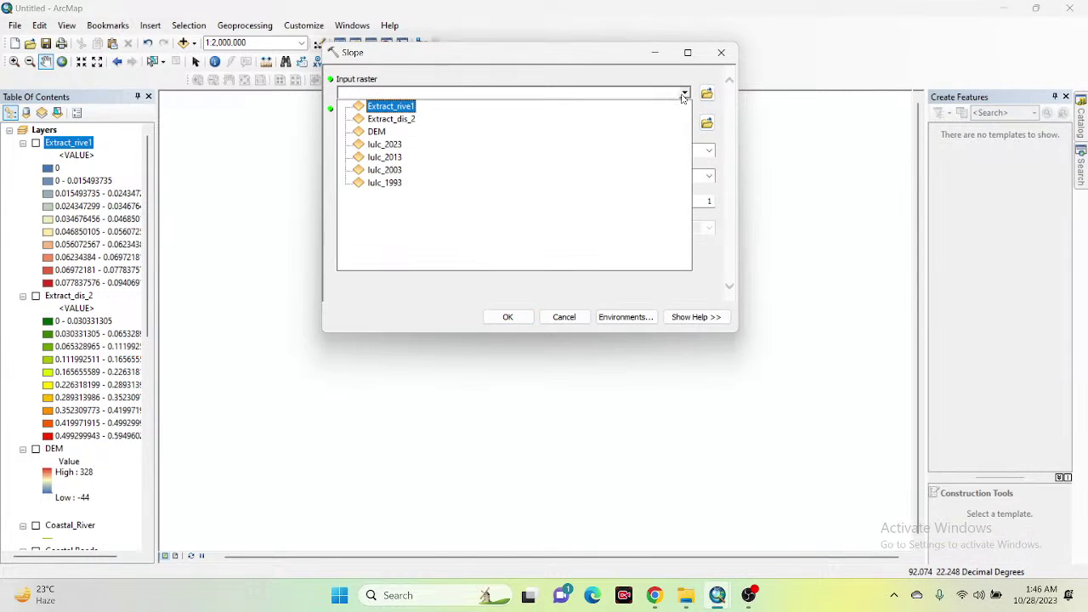
left_click(369, 131)
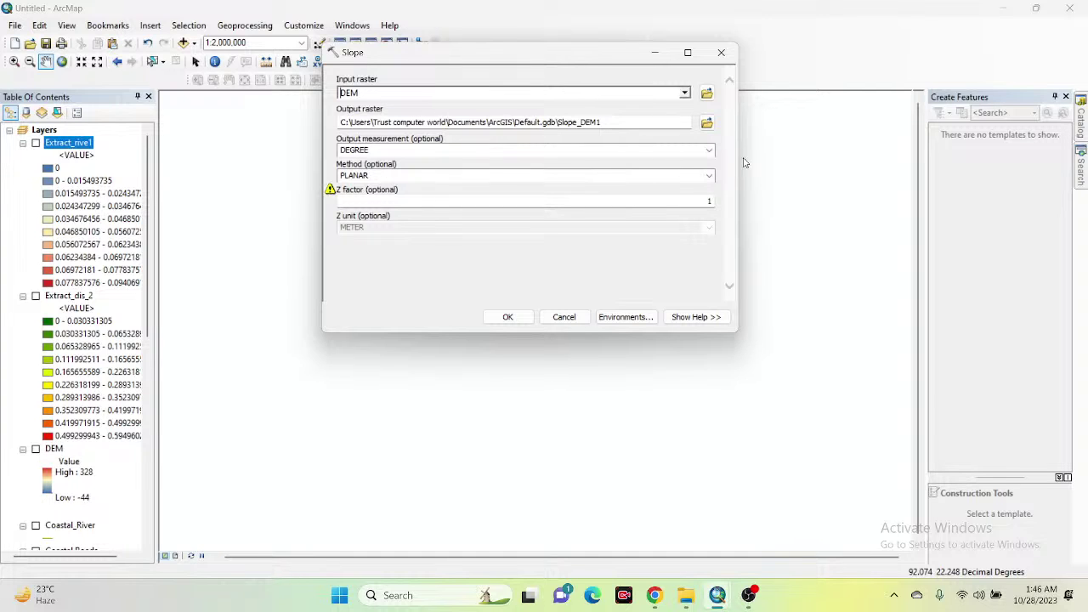
left_click(709, 150)
left_click(369, 174)
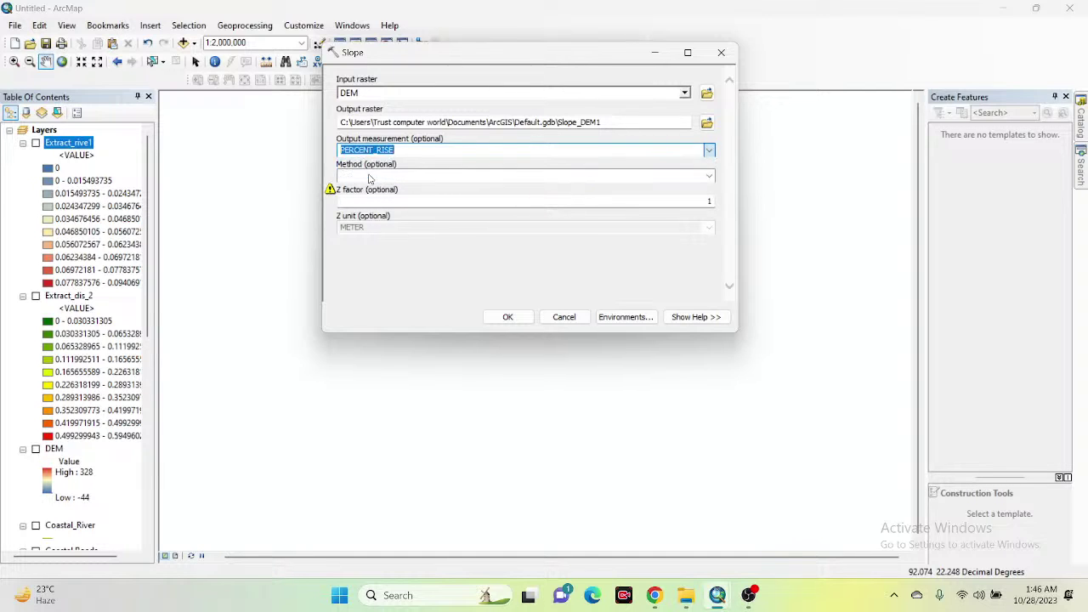
Step: Name the output raster Slope in the Coastal shape file folder and run the Slope tool
left_click(706, 122)
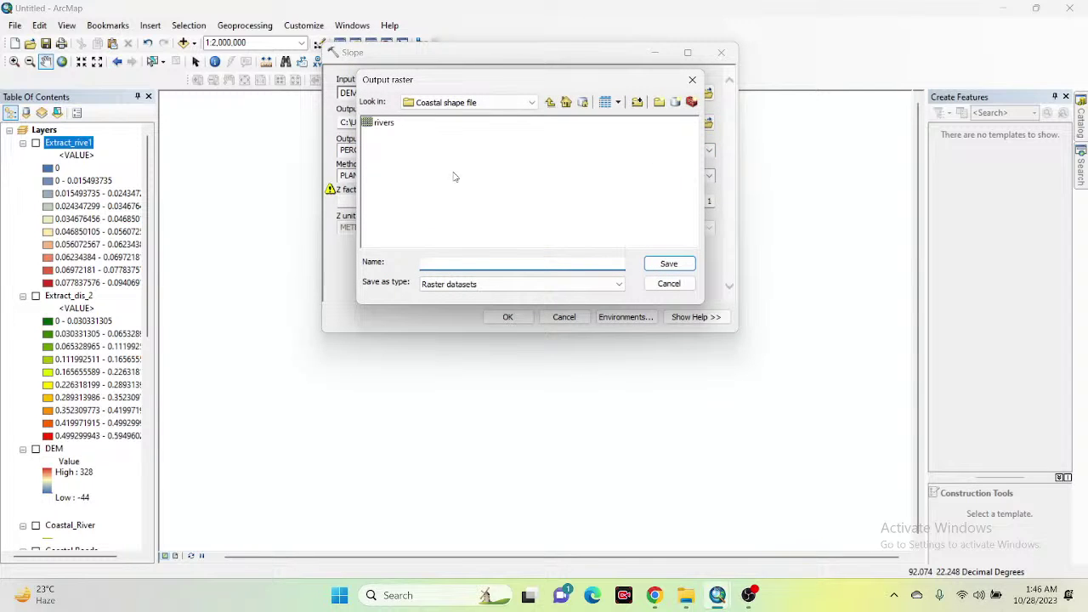
type("Slope")
left_click(667, 263)
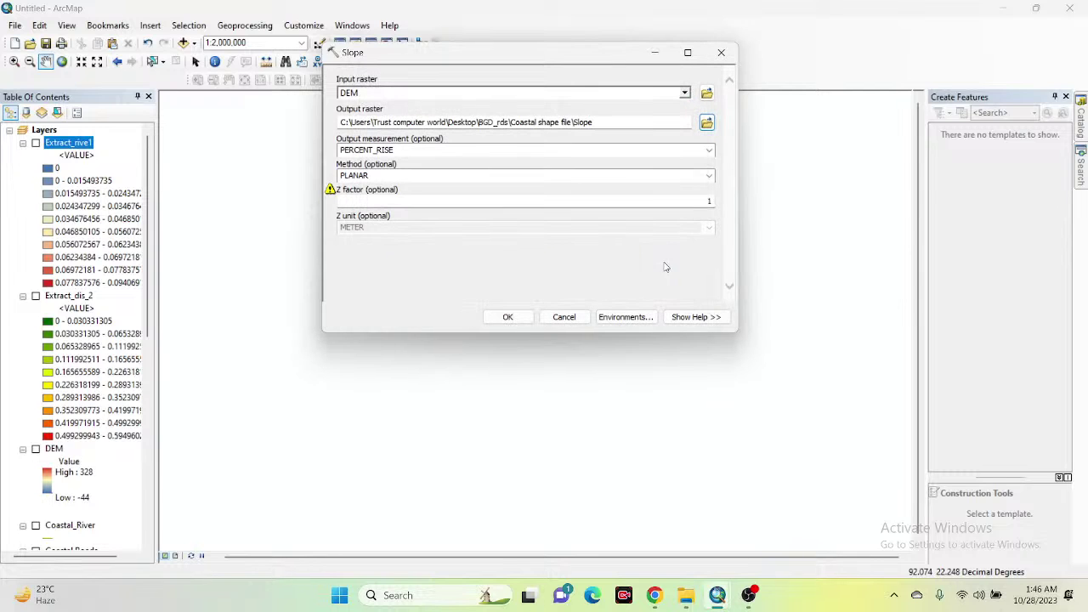
left_click(507, 316)
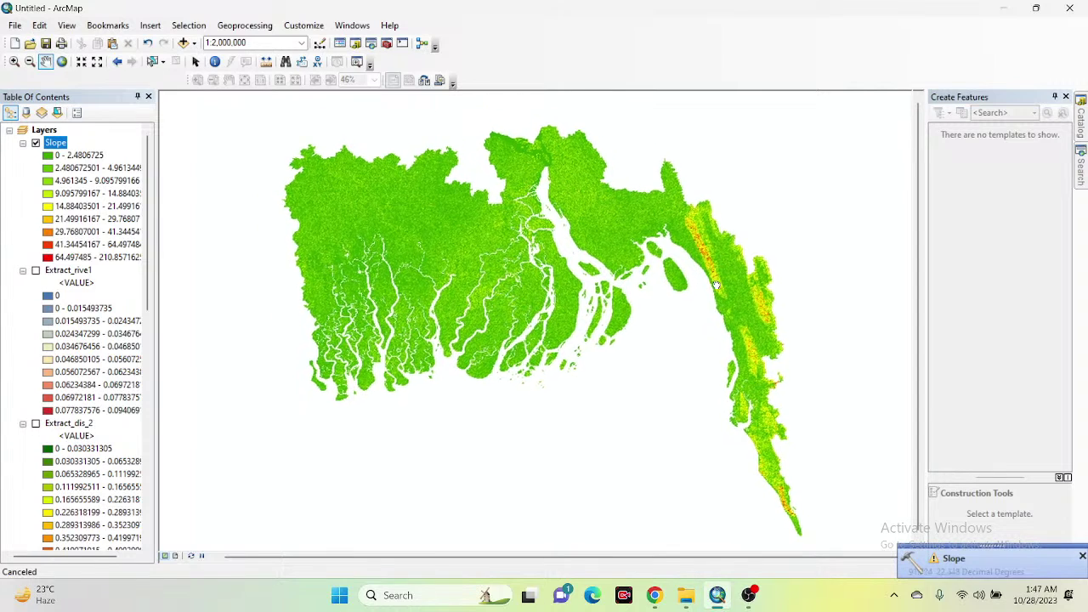
Step: Inspect the Slope, Extract_rive1, Extract_dis_2 and DEM rasters one after the other, leaving only DEM displayed
left_click_drag(706, 284, 720, 268)
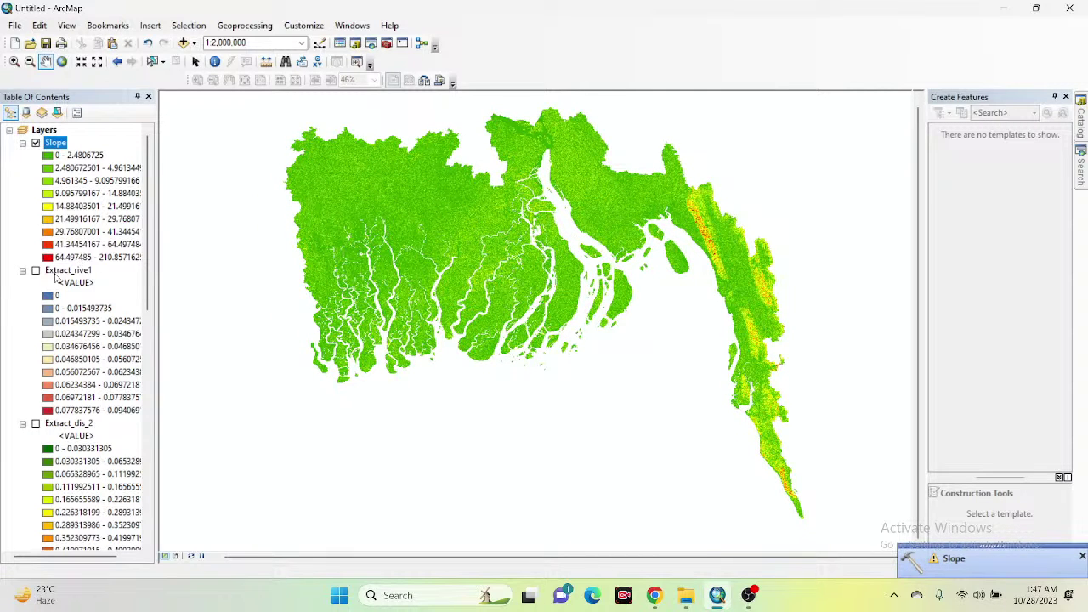
left_click(34, 142)
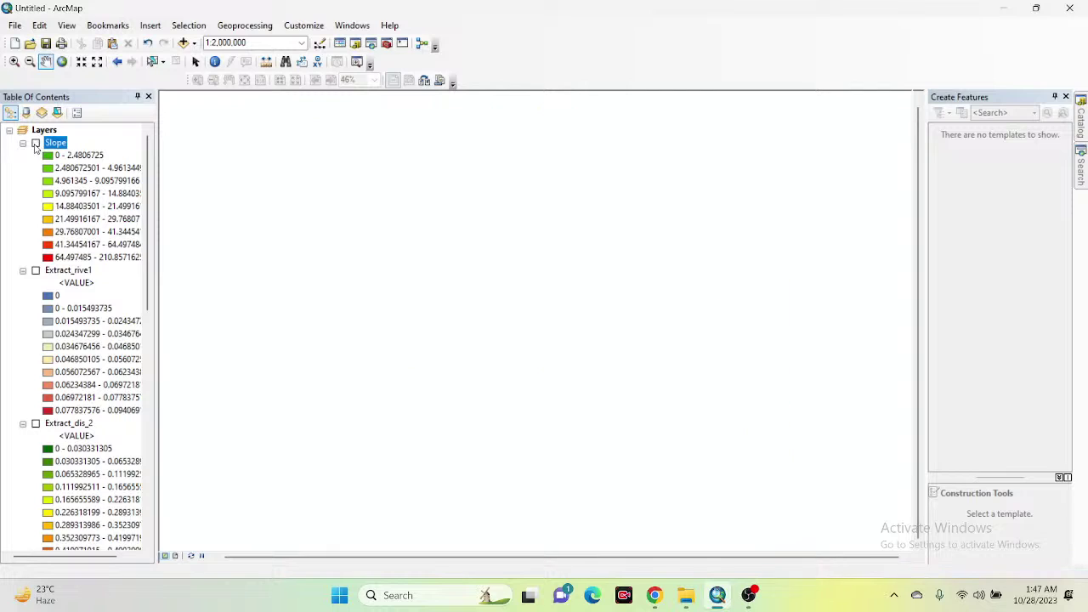
left_click(36, 271)
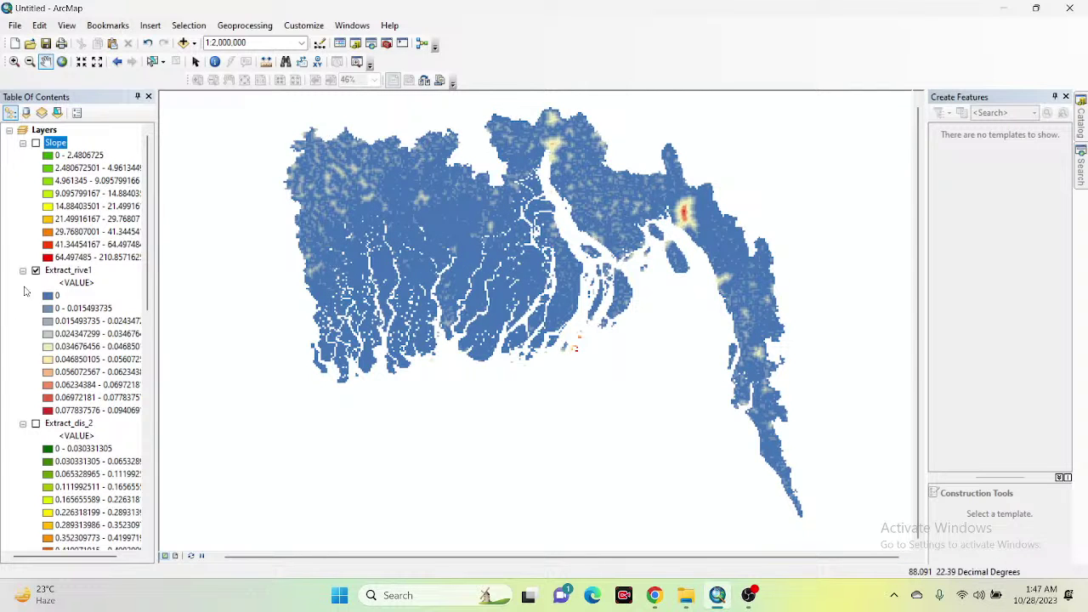
left_click(35, 271)
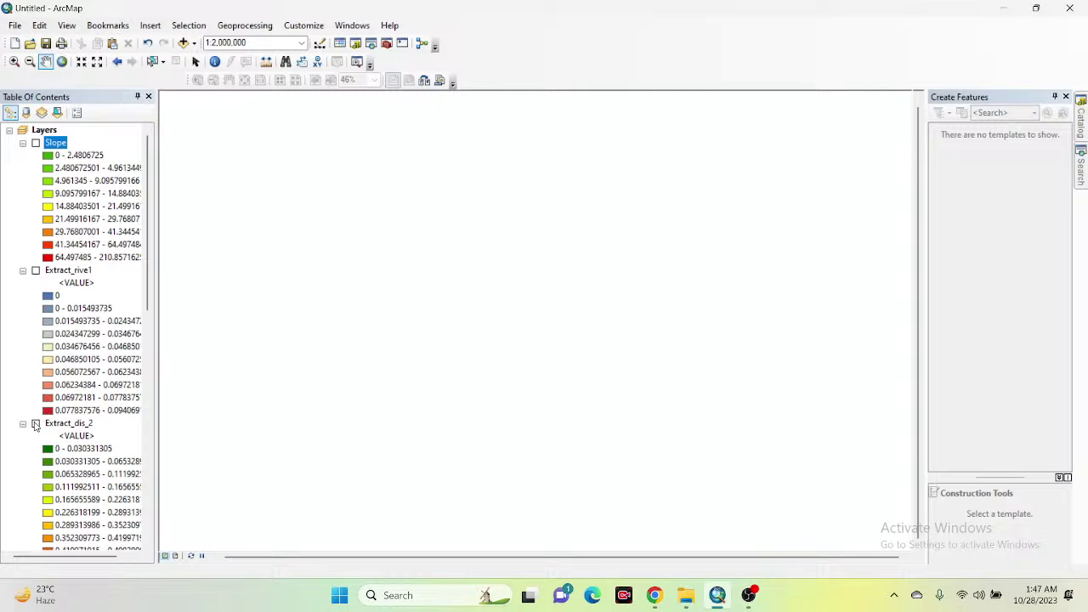
left_click(36, 423)
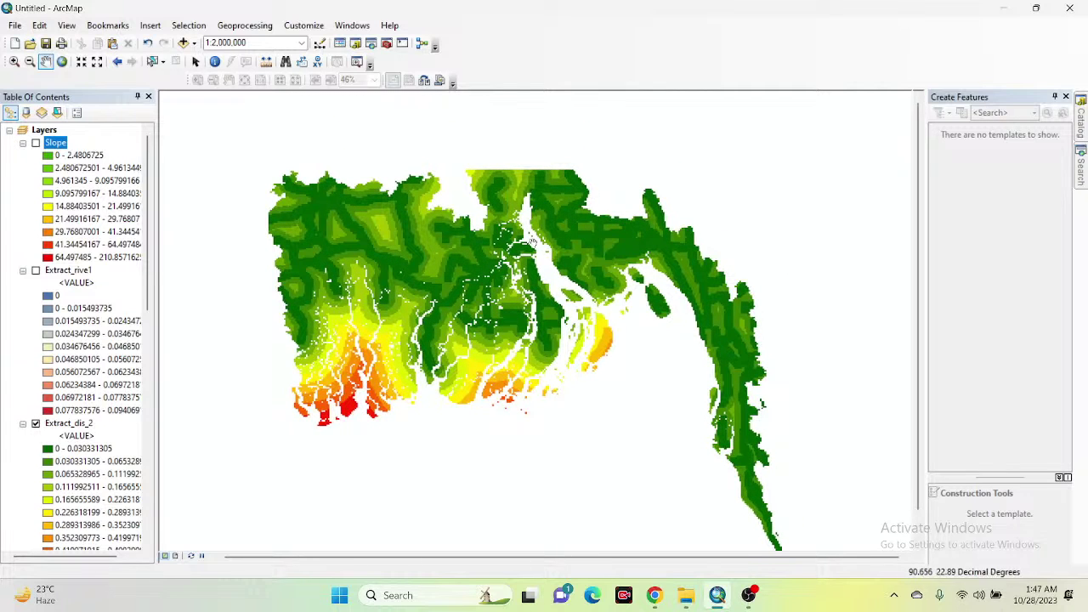
scroll(145, 306, "down", 4)
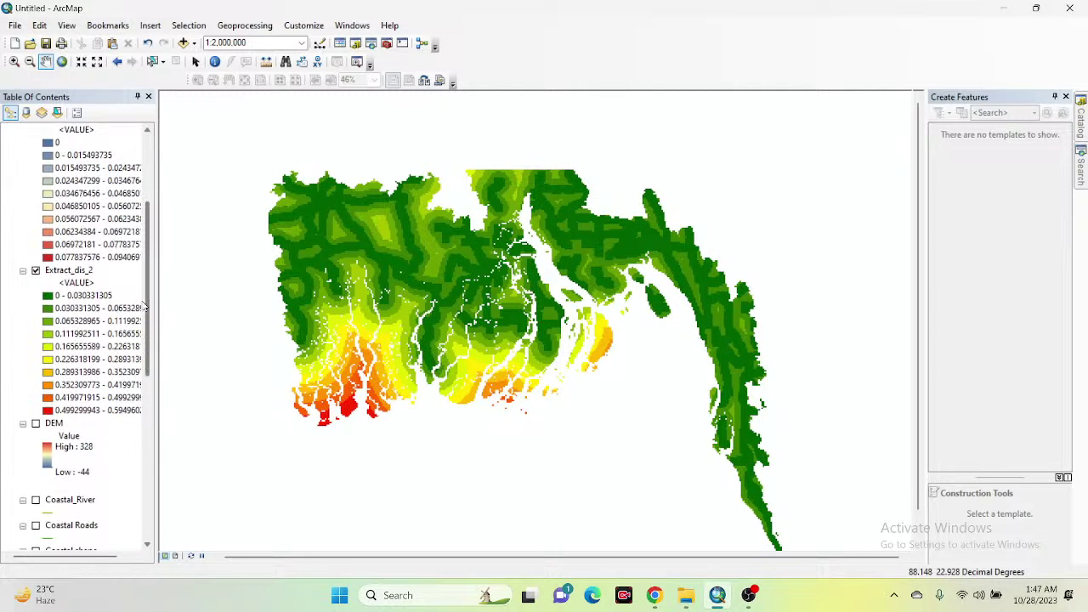
left_click(35, 270)
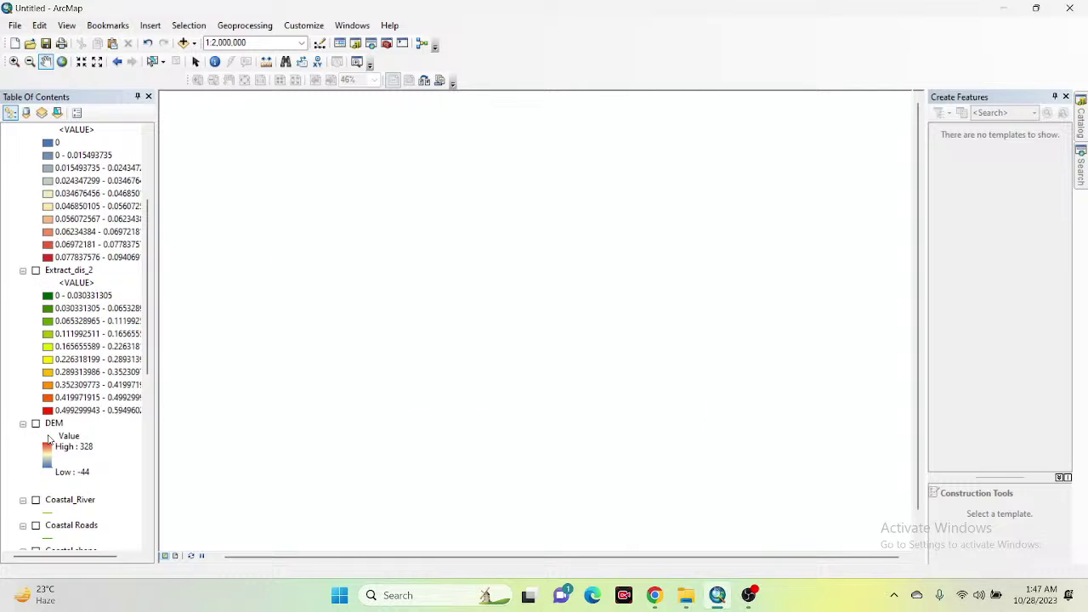
left_click(35, 423)
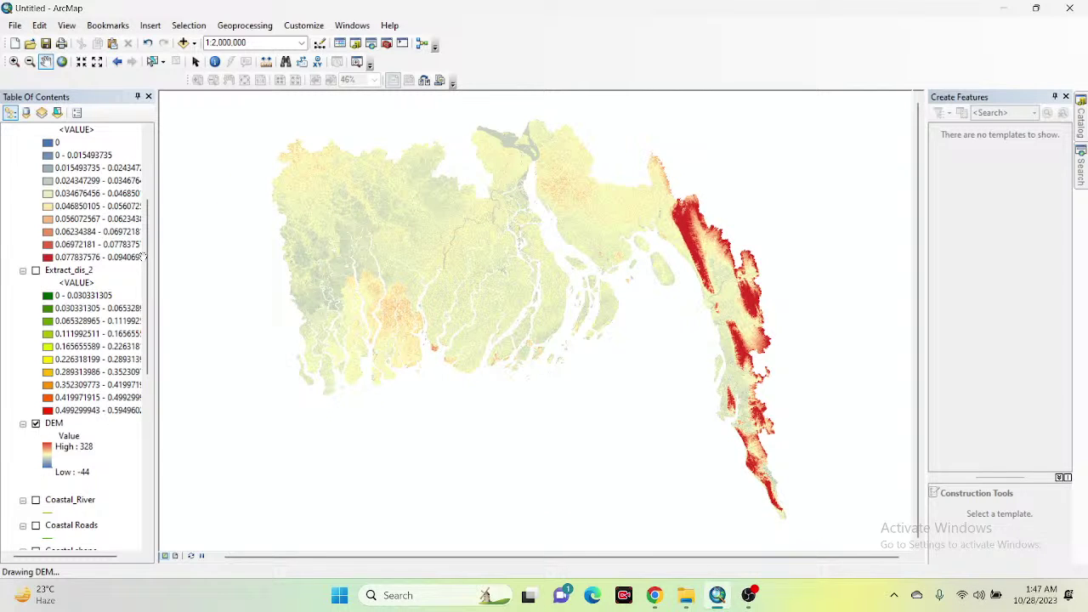
Step: Review the layer list and compare it with the LULC prediction variable diagram open in Chrome, returning to ArcMap
scroll(127, 340, "down", 9)
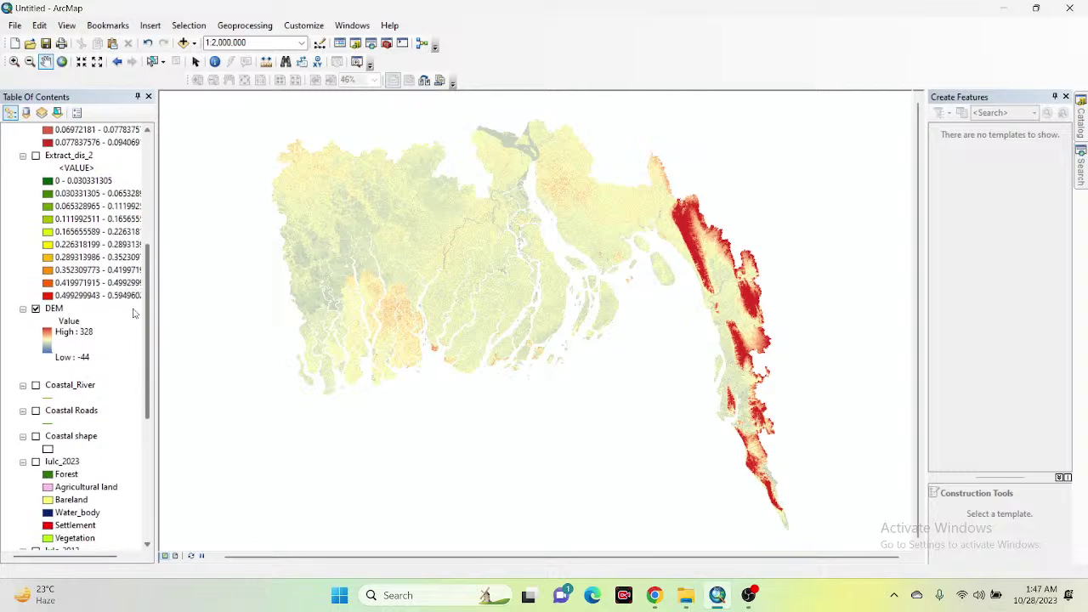
scroll(113, 406, "down", 1)
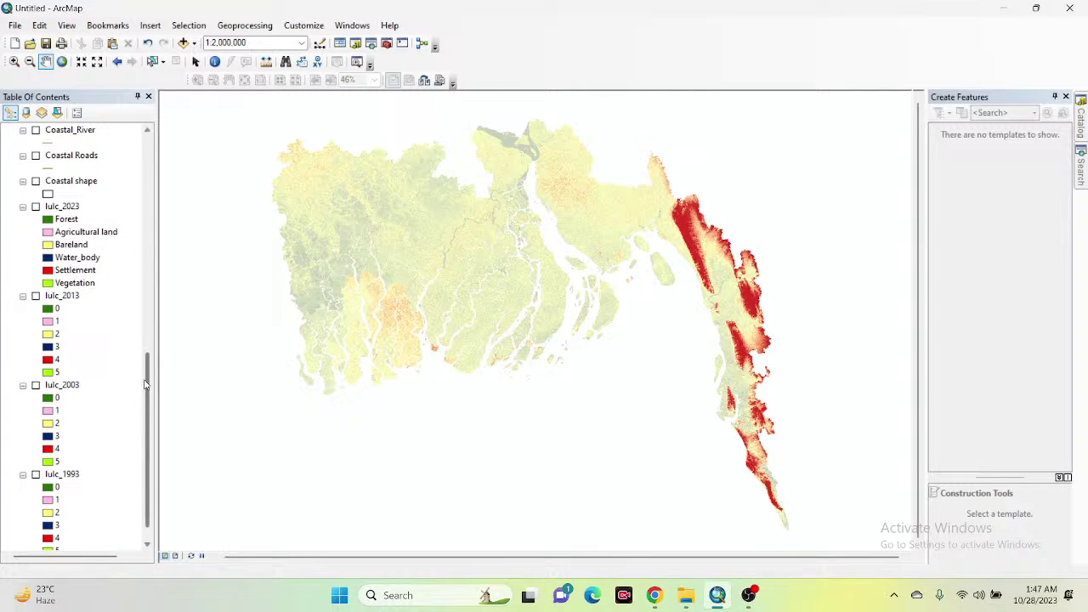
left_click_drag(147, 384, 154, 149)
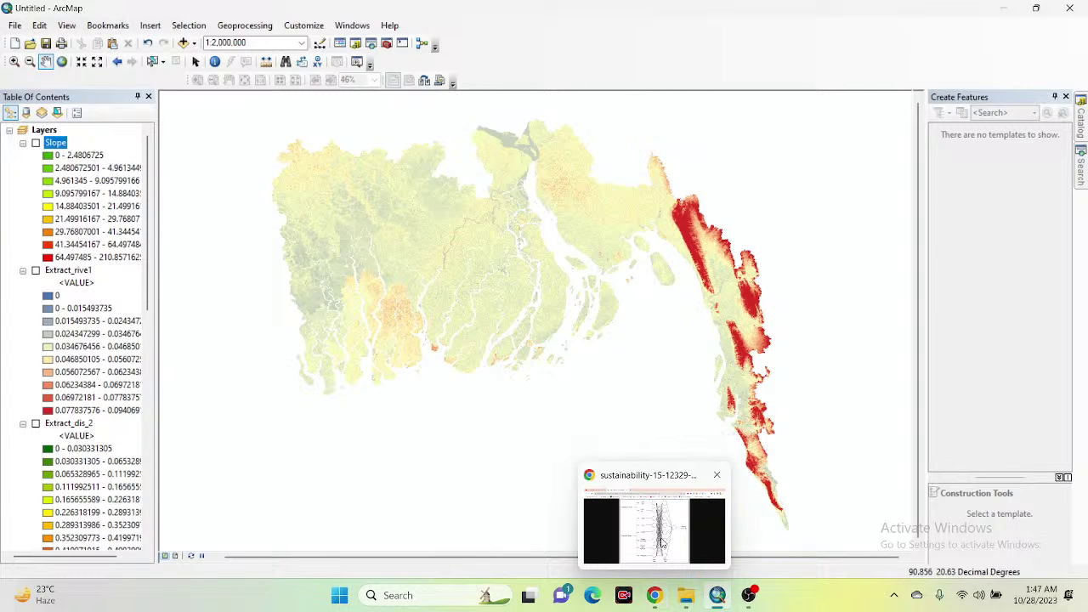
left_click(585, 533)
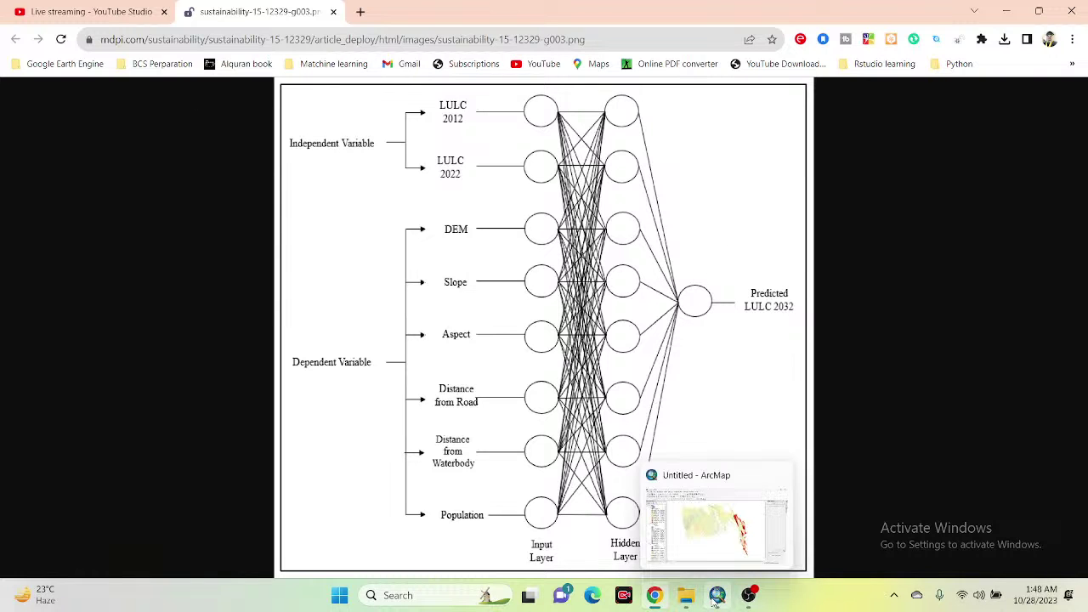
left_click(695, 521)
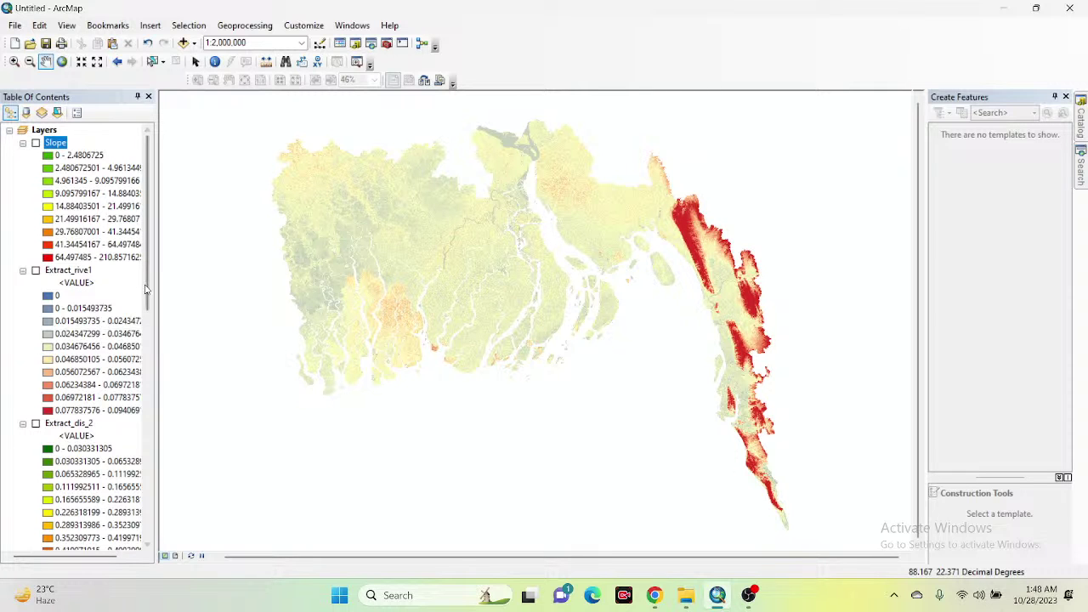
scroll(128, 433, "down", 12)
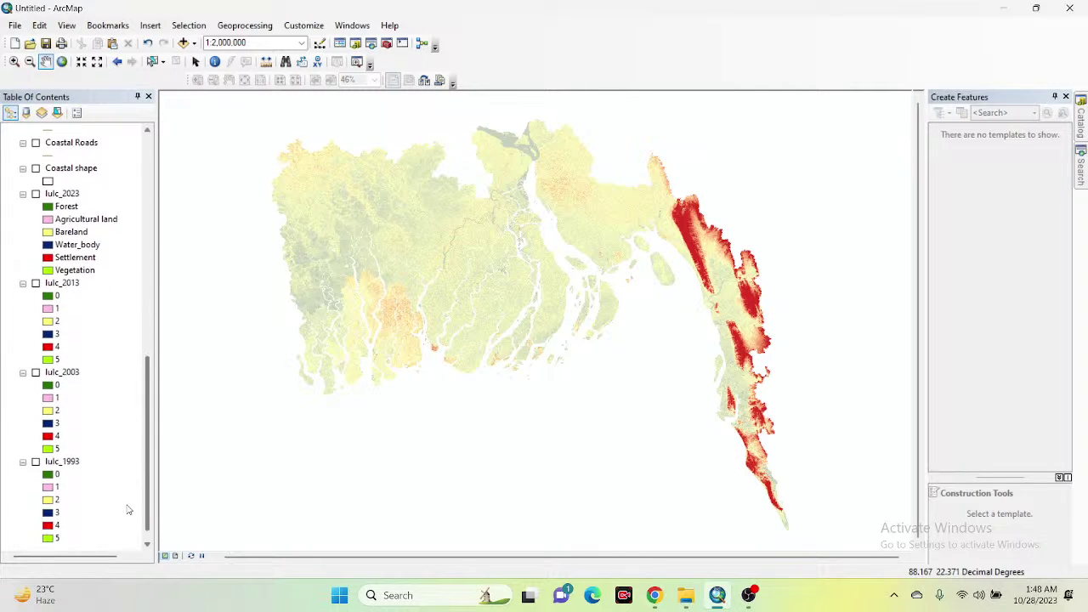
scroll(126, 416, "up", 5)
scroll(126, 417, "up", 5)
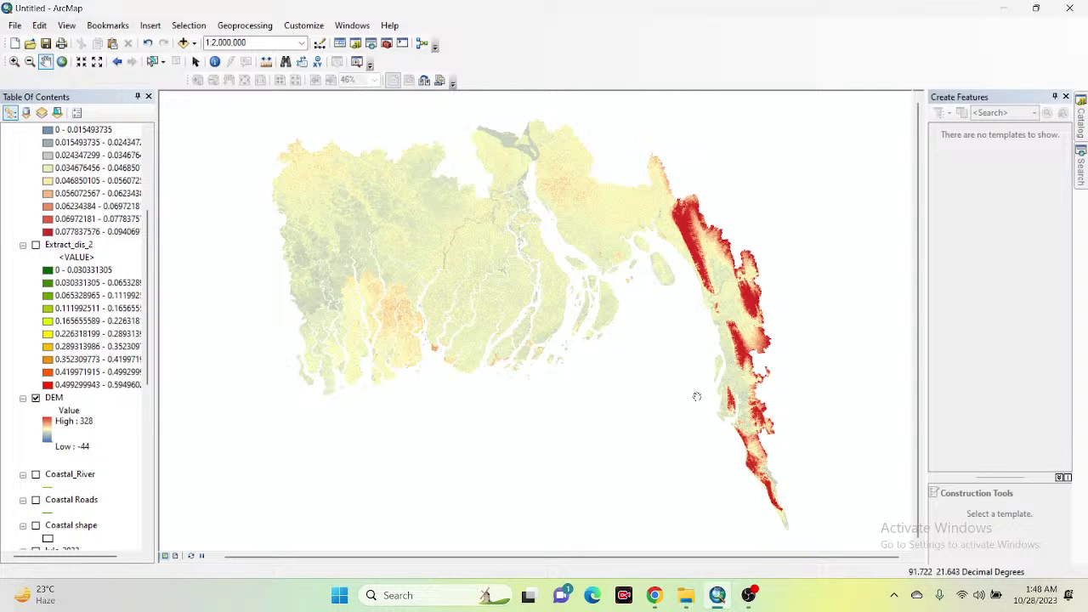
Step: Examine the DEM raster across the coastal area at 1:1,500,000 scale
mouse_move(656, 594)
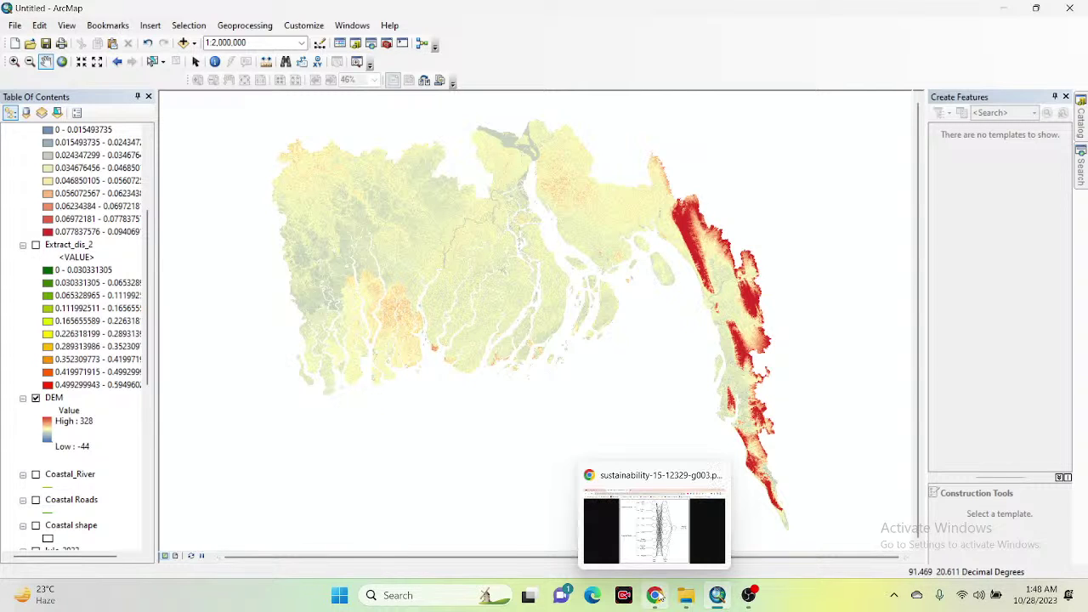
mouse_move(765, 589)
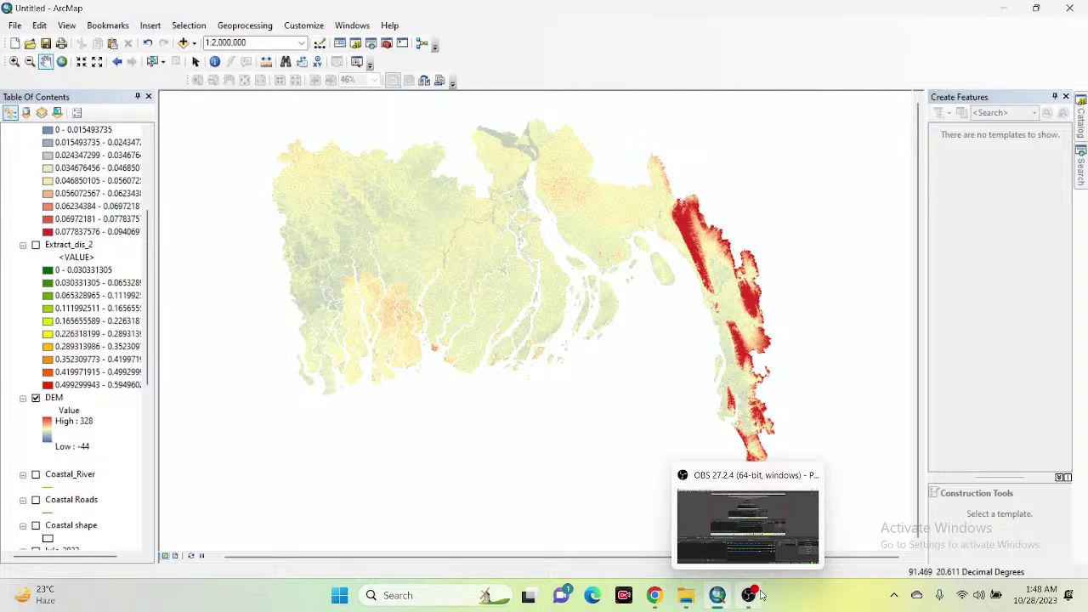
scroll(570, 238, "up", 1)
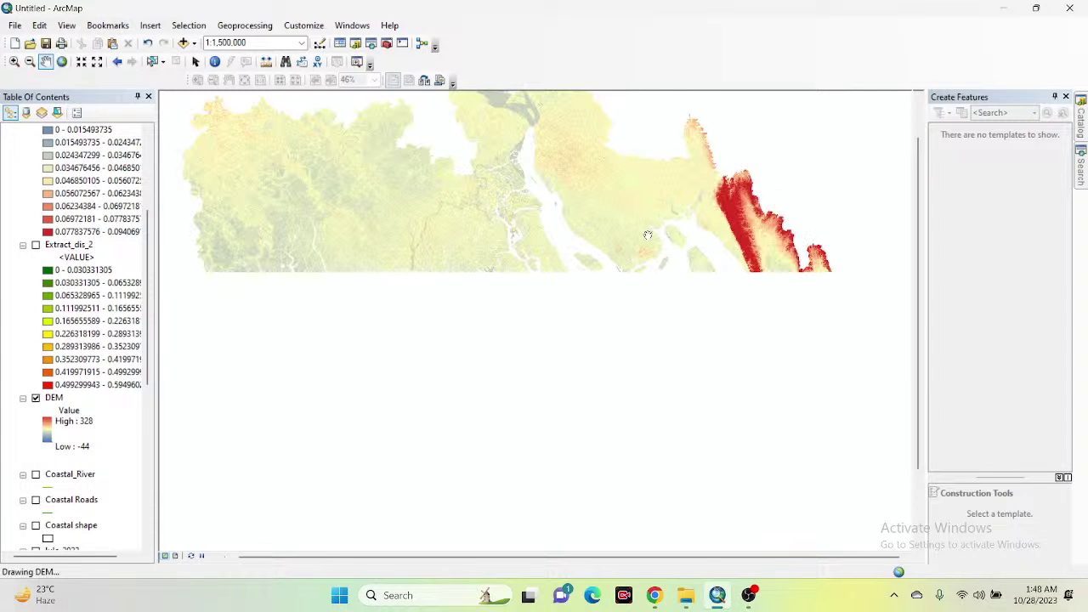
left_click_drag(648, 235, 545, 136)
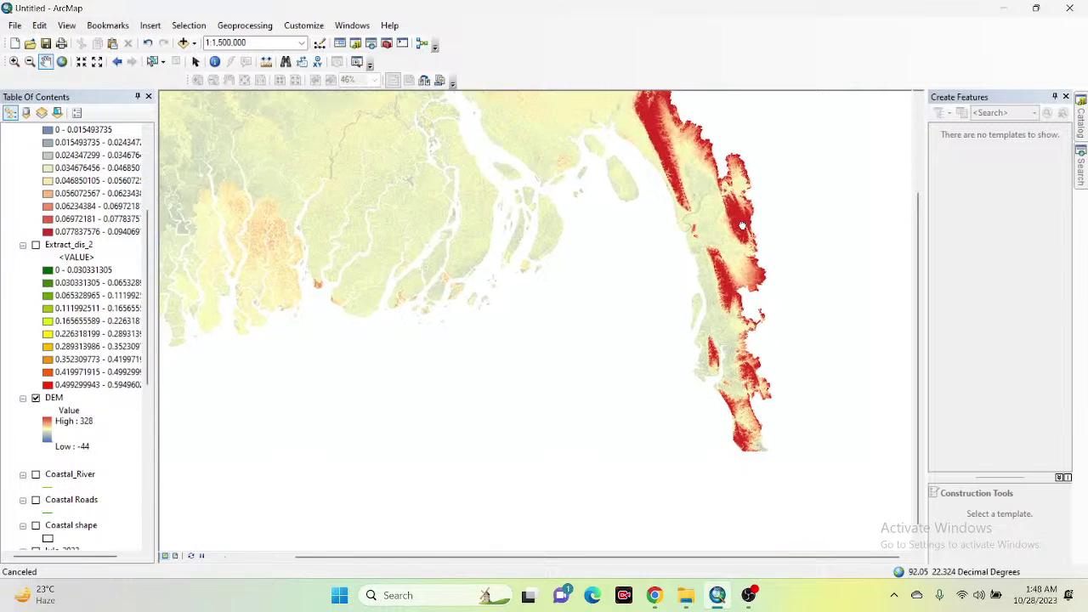
left_click_drag(344, 99, 444, 250)
Step: Display the Slope, Extract_rive1 and Extract_dis_2 rasters together with DEM and check the remaining layers in the list
scroll(149, 197, "up", 3)
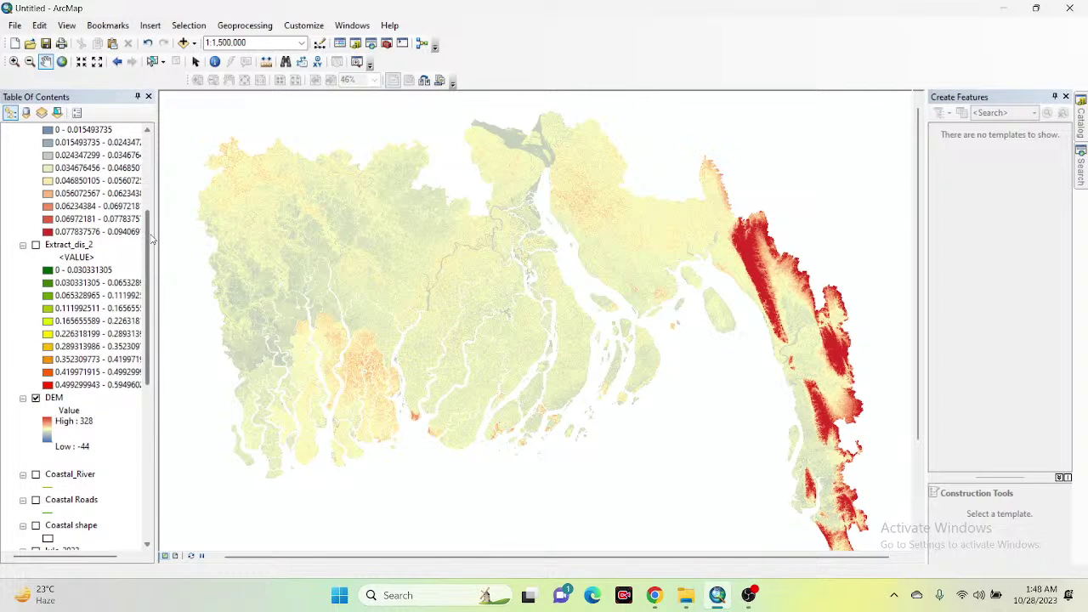
scroll(149, 198, "up", 3)
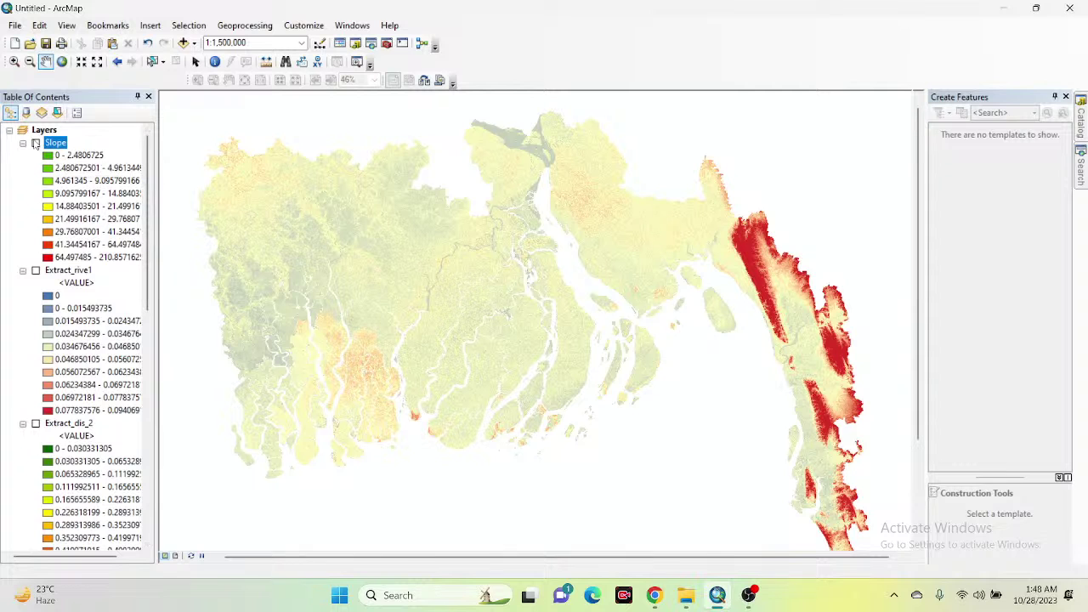
left_click(36, 143)
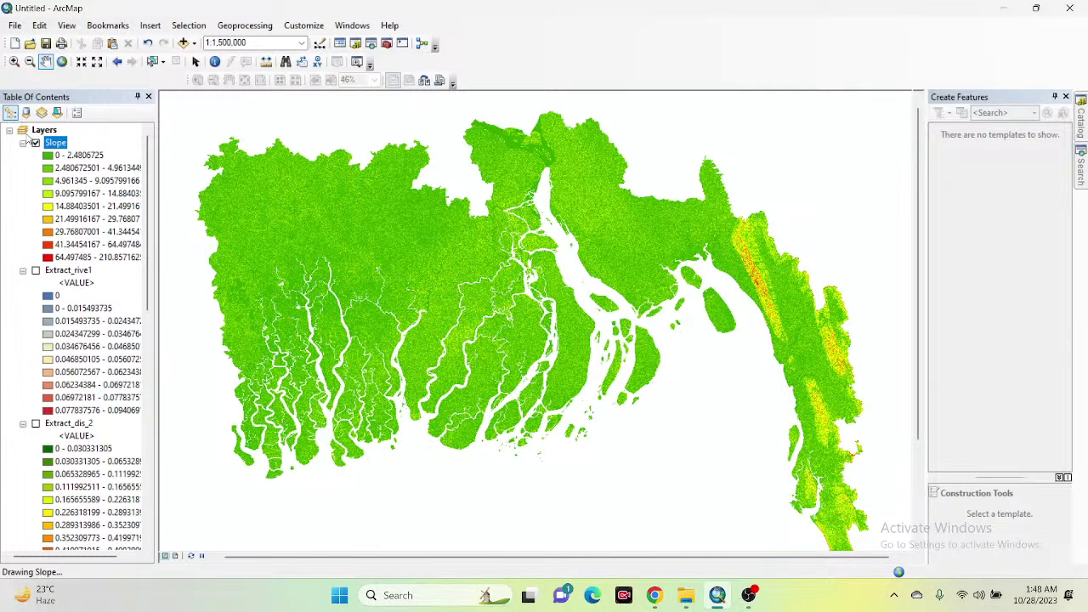
left_click(35, 272)
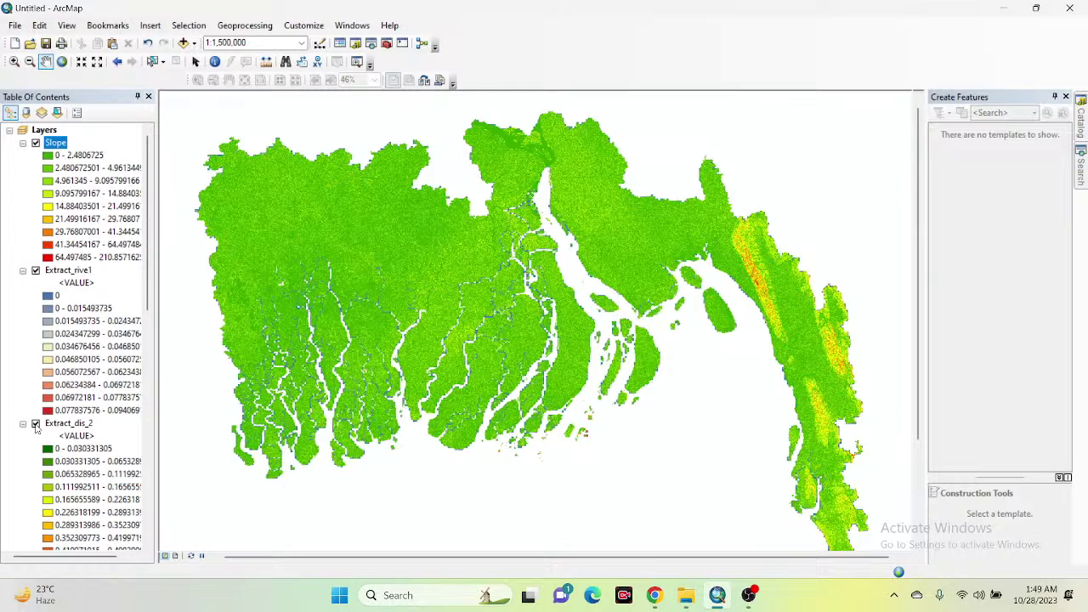
left_click(35, 423)
scroll(149, 270, "down", 5)
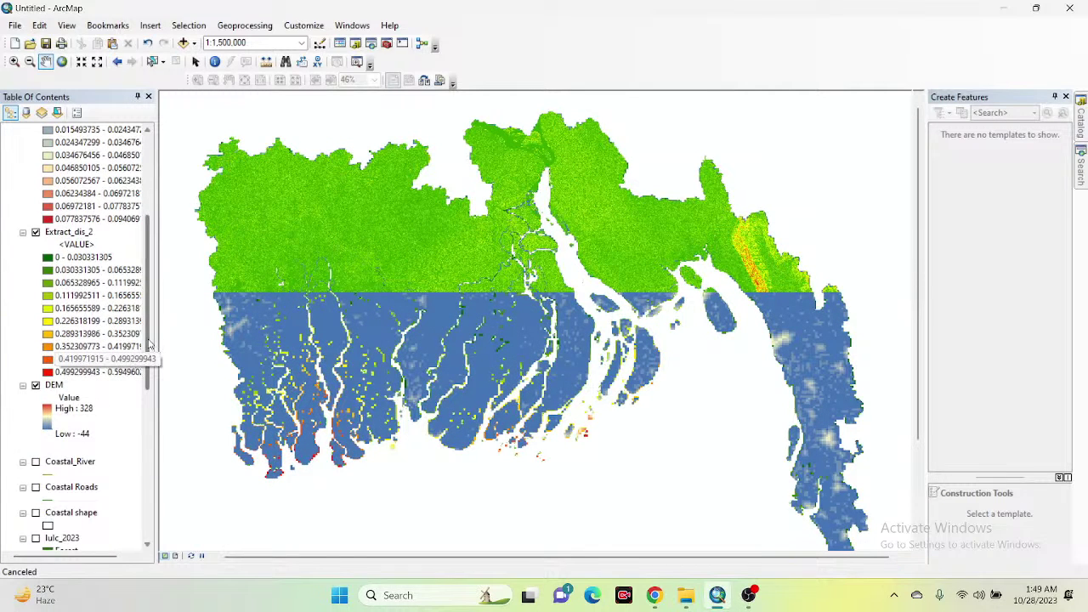
scroll(143, 357, "down", 3)
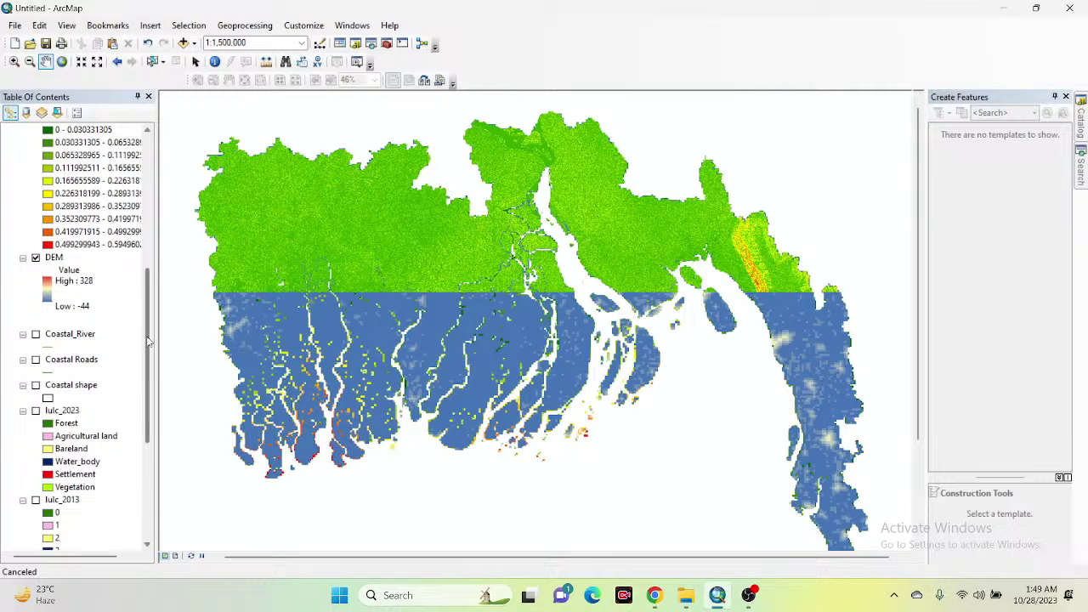
scroll(143, 347, "down", 3)
left_click_drag(482, 273, 488, 248)
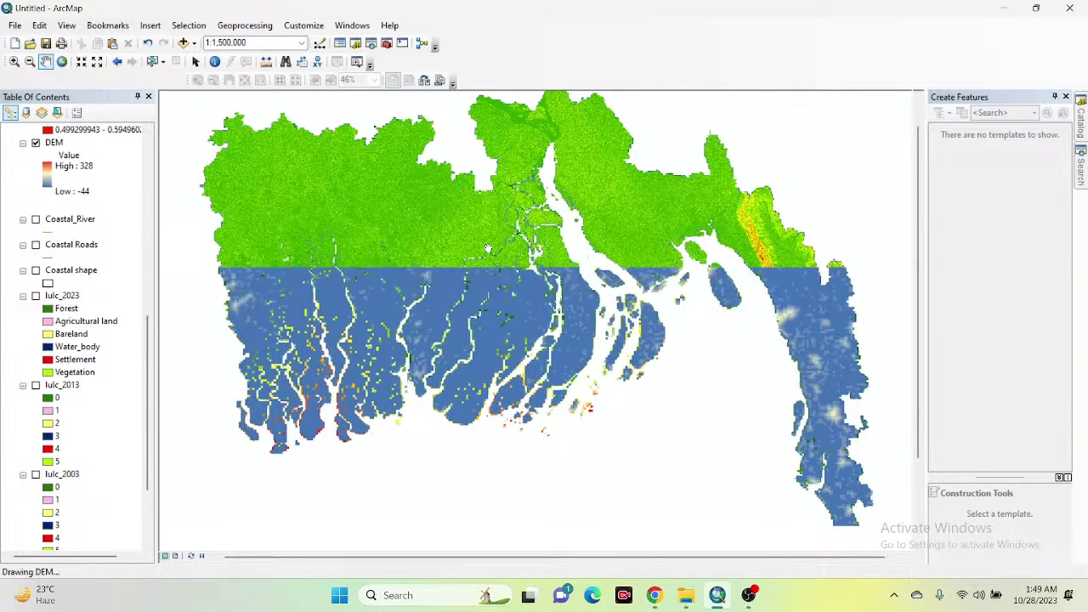